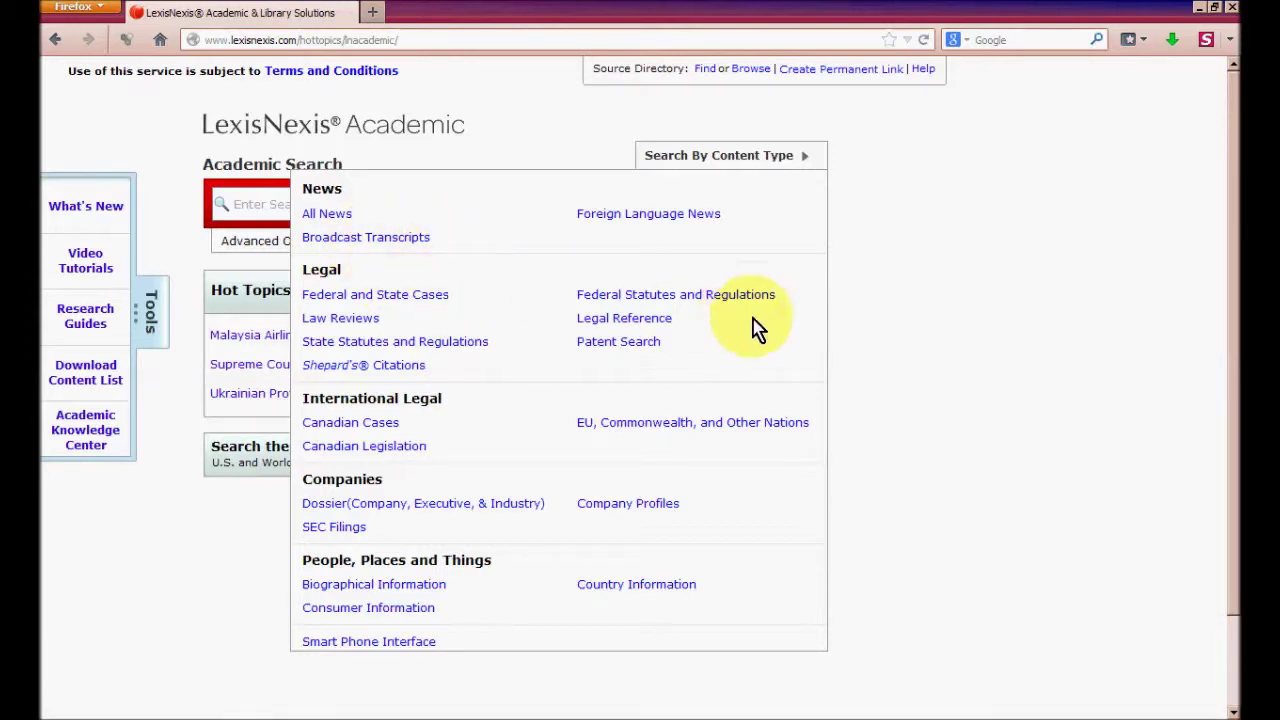
Step: Choose the All News content type and search it for the exact phrase "paul mccartney"
click(947, 349)
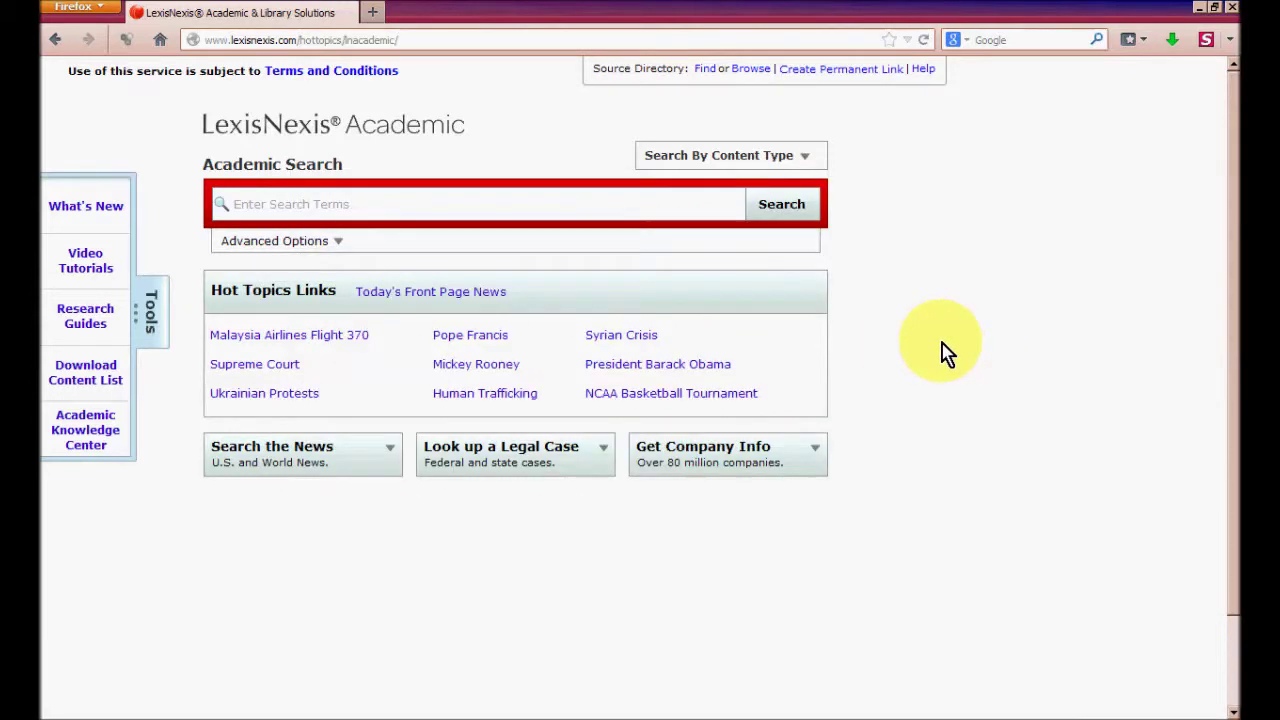
click(790, 165)
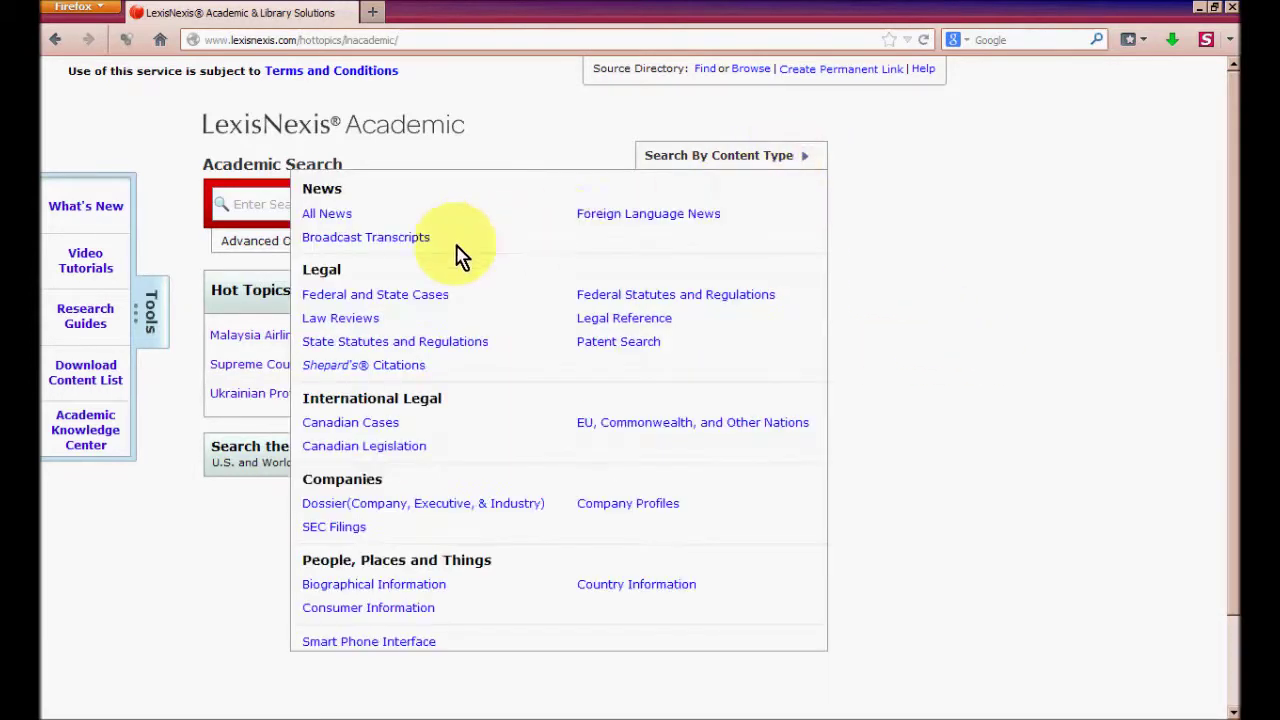
click(322, 215)
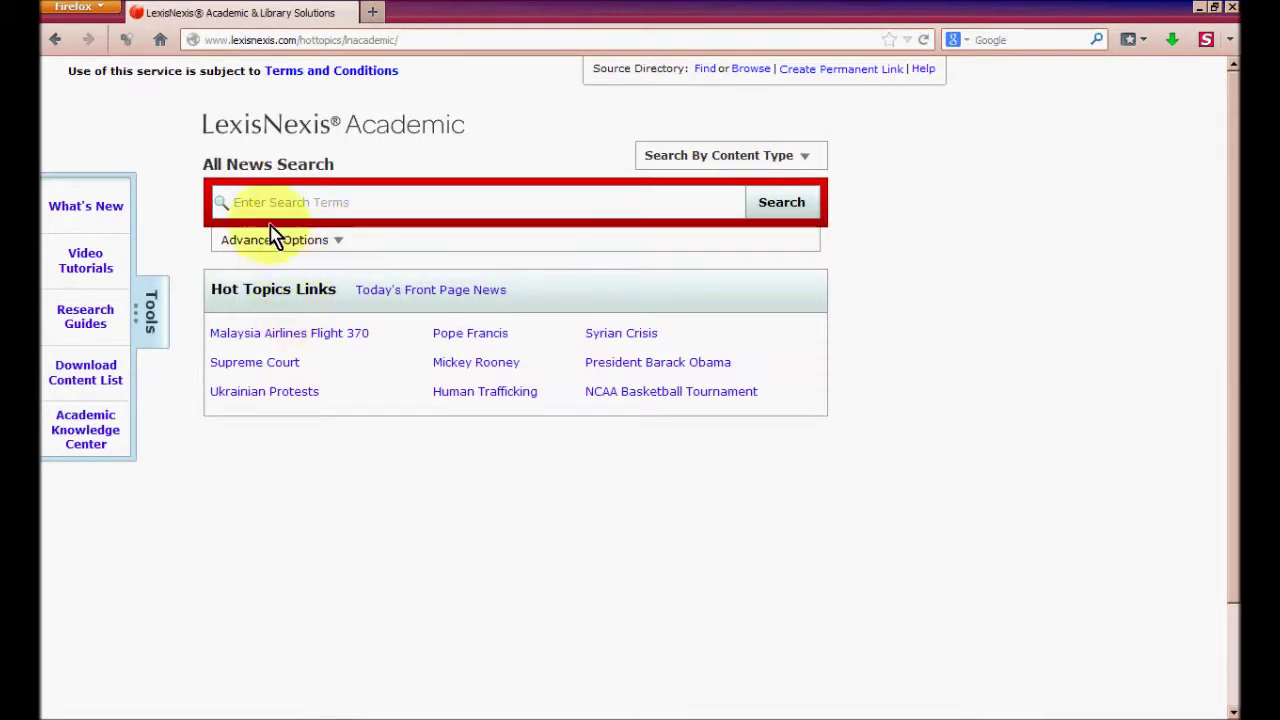
click(343, 211)
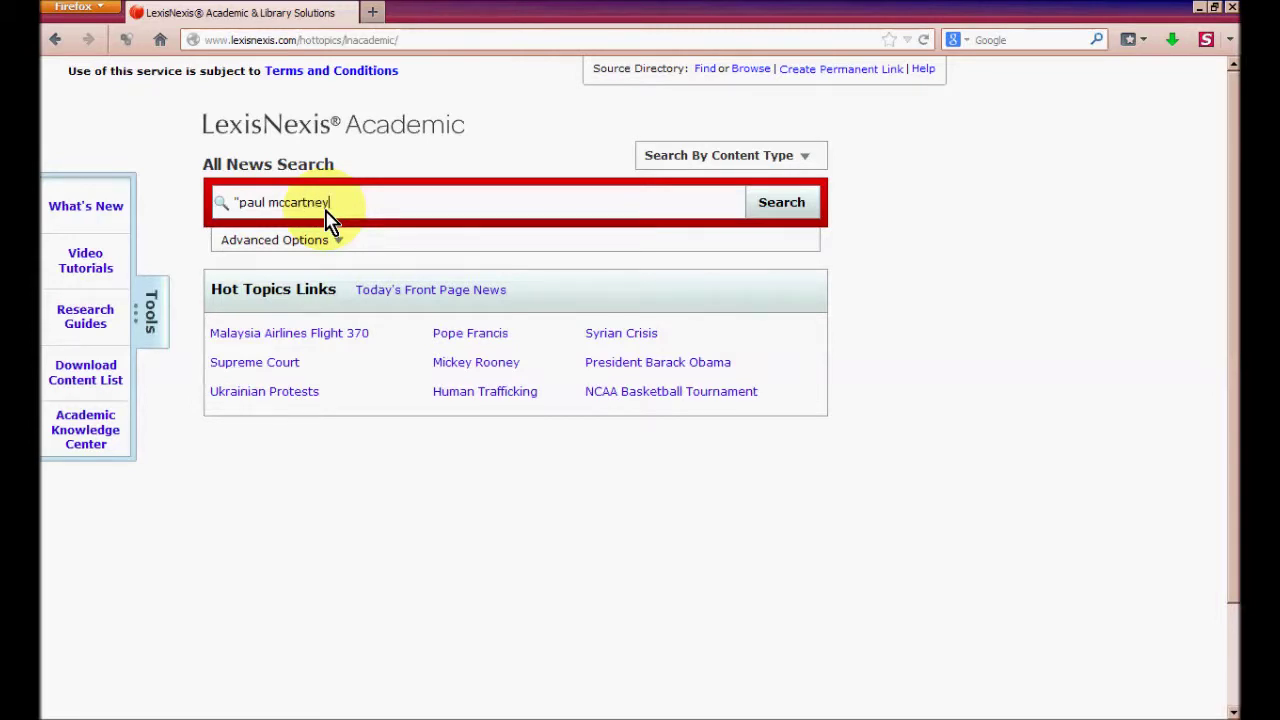
key(Return)
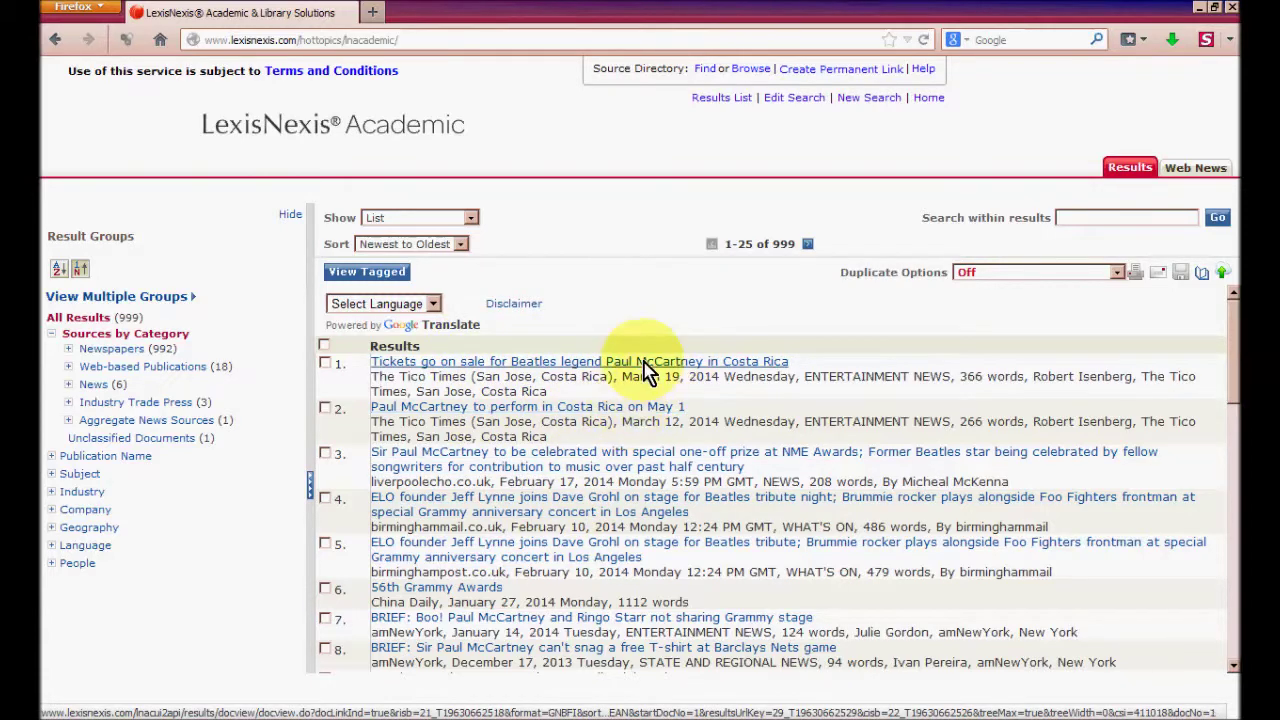
Step: Look through the news results, return to editing the search and open its advanced options
scroll(586, 534, down, 2)
scroll(630, 430, up, 2)
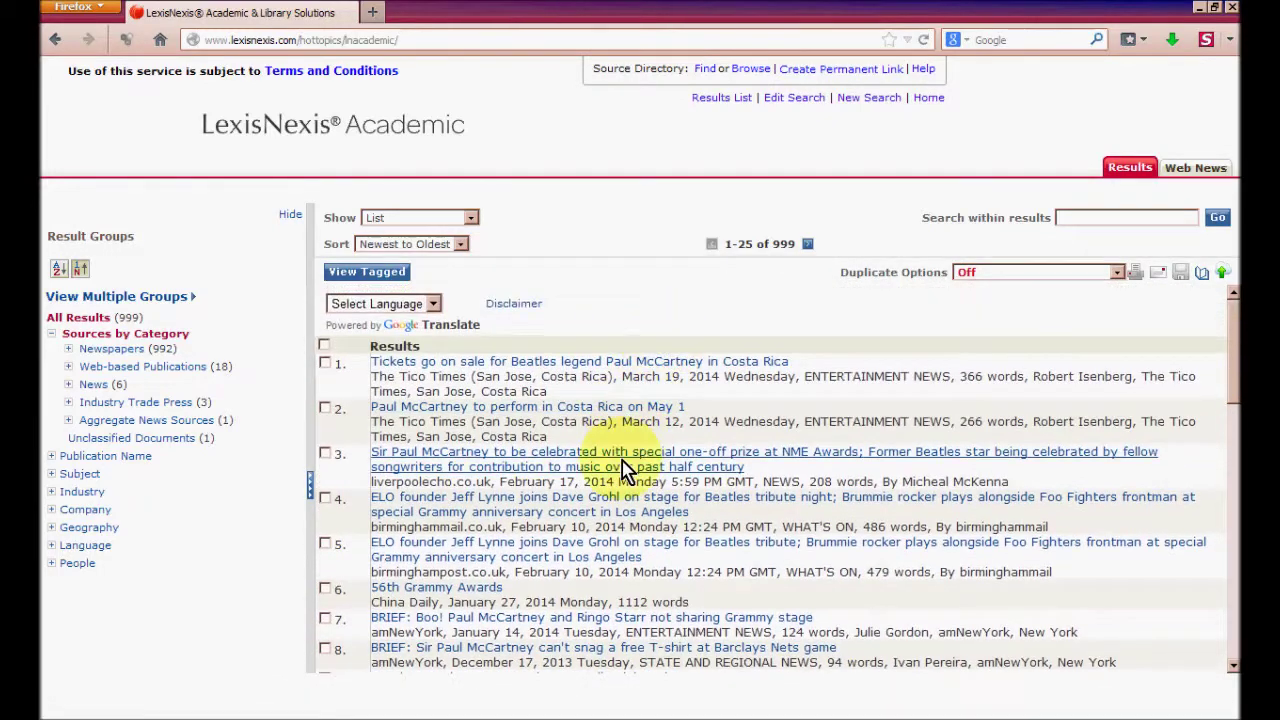
scroll(455, 568, down, 4)
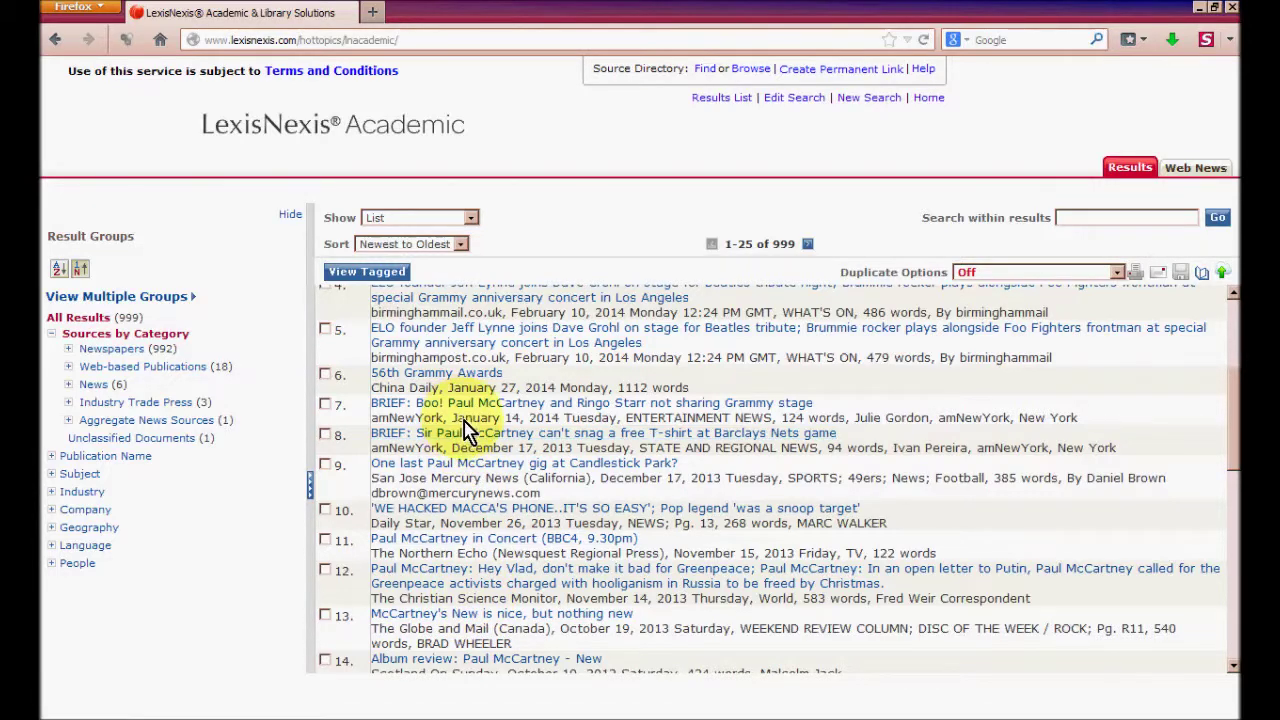
scroll(520, 450, up, 4)
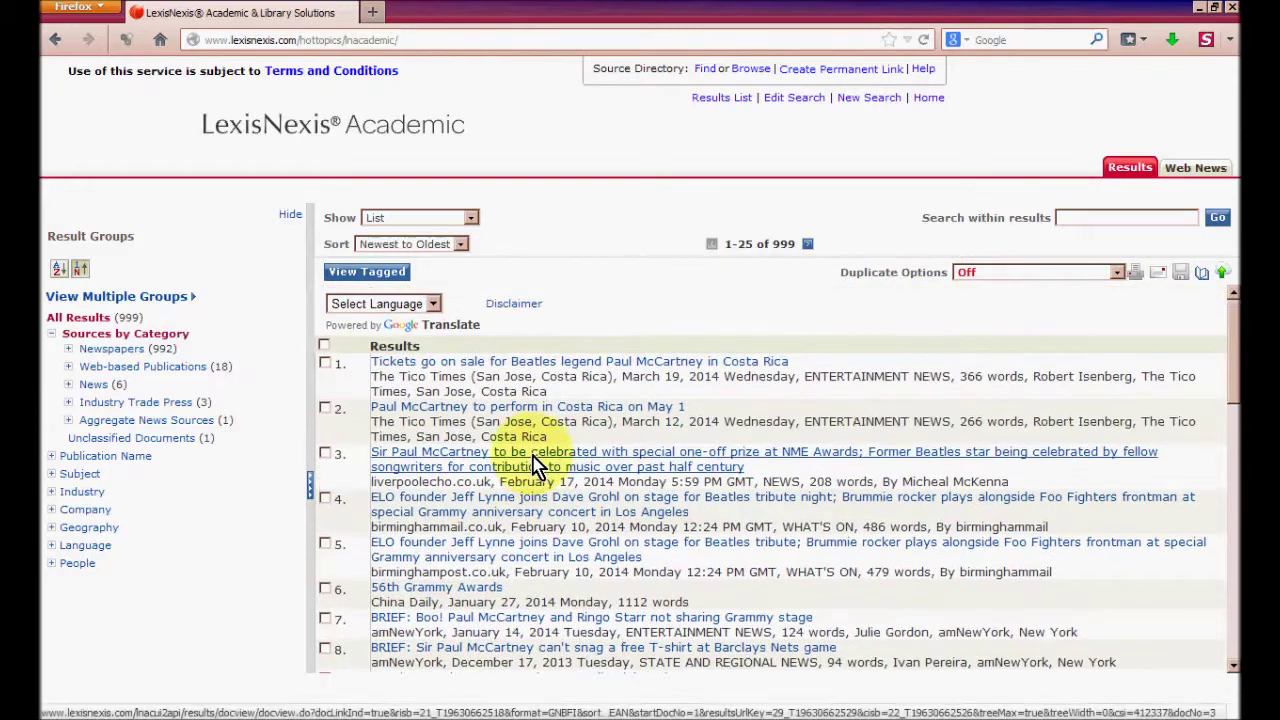
click(795, 104)
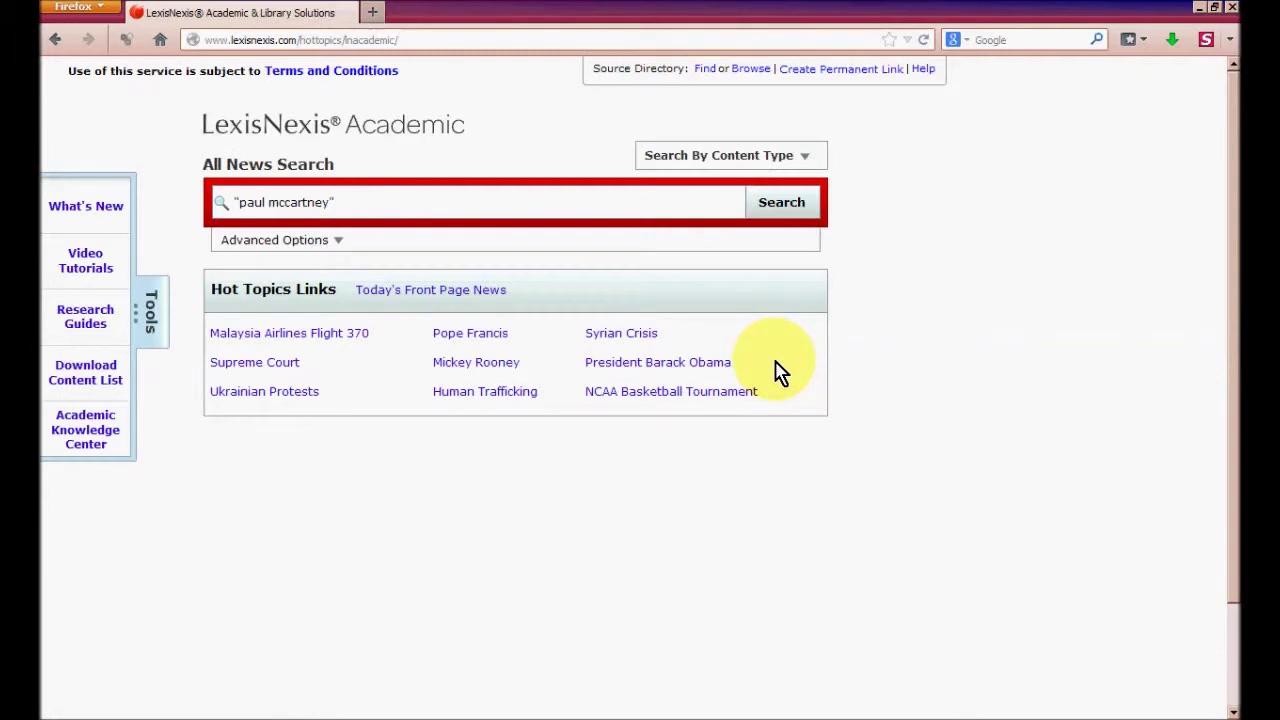
click(333, 244)
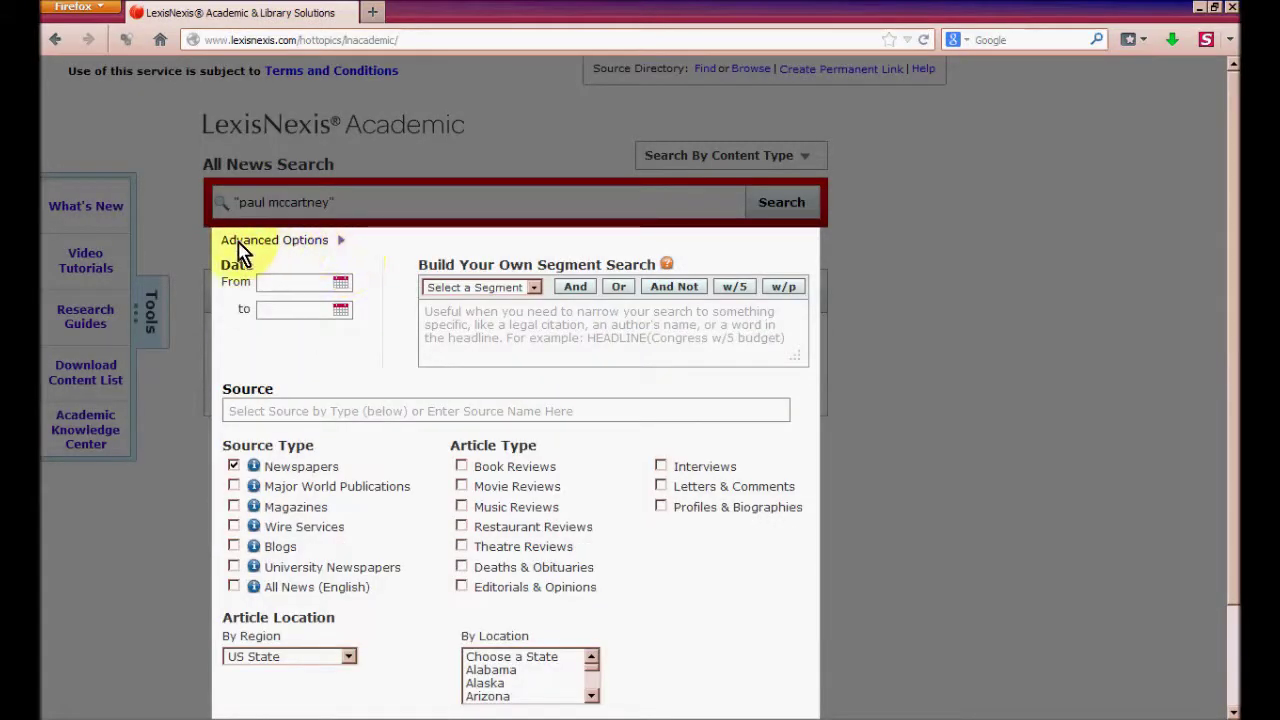
Step: Restrict the article type to Interviews in the advanced options
scroll(325, 265, down, 1)
scroll(325, 265, down, 1)
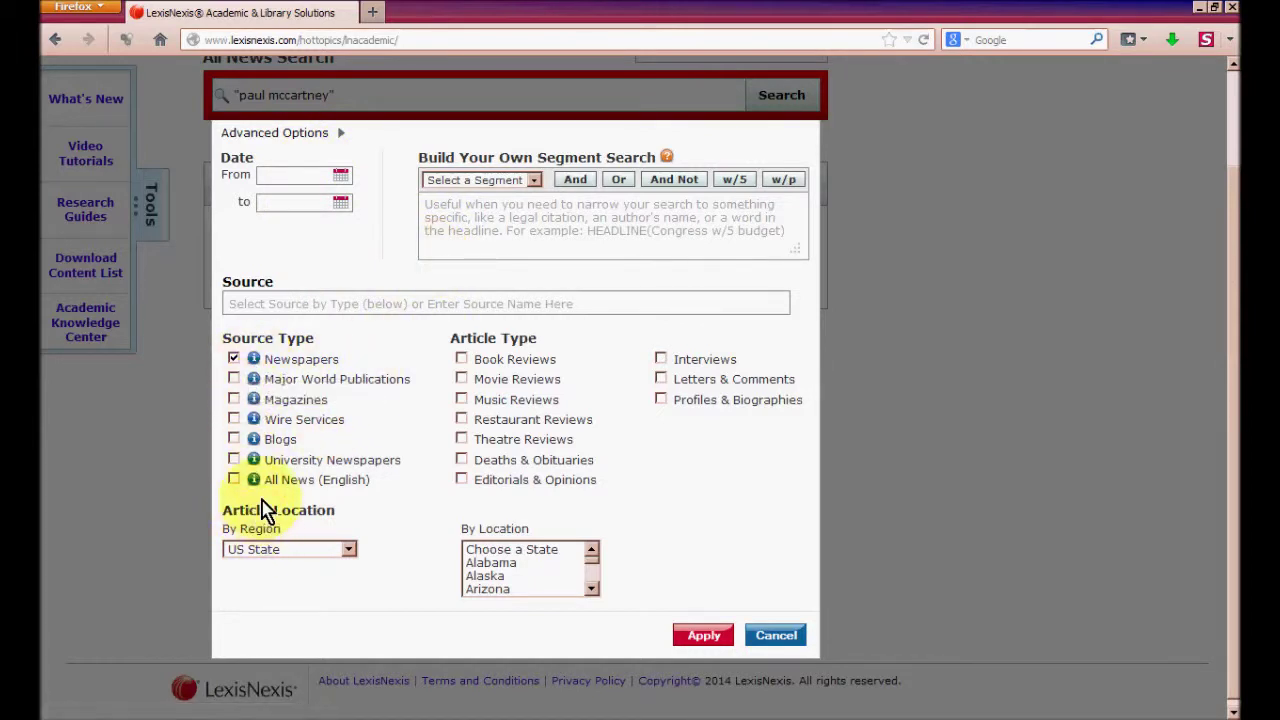
click(312, 550)
click(410, 538)
scroll(560, 480, up, 2)
click(660, 466)
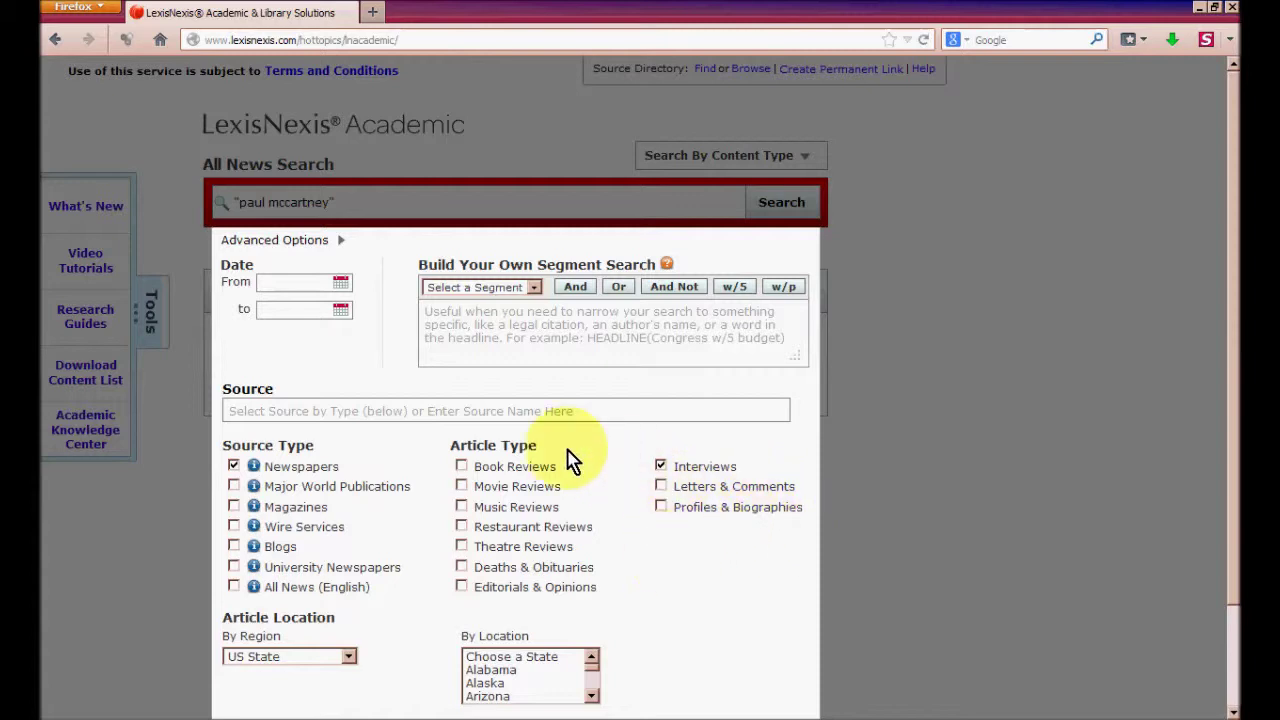
Step: Set the search's date range from 04/16/1978 to 04/16/1992
click(341, 284)
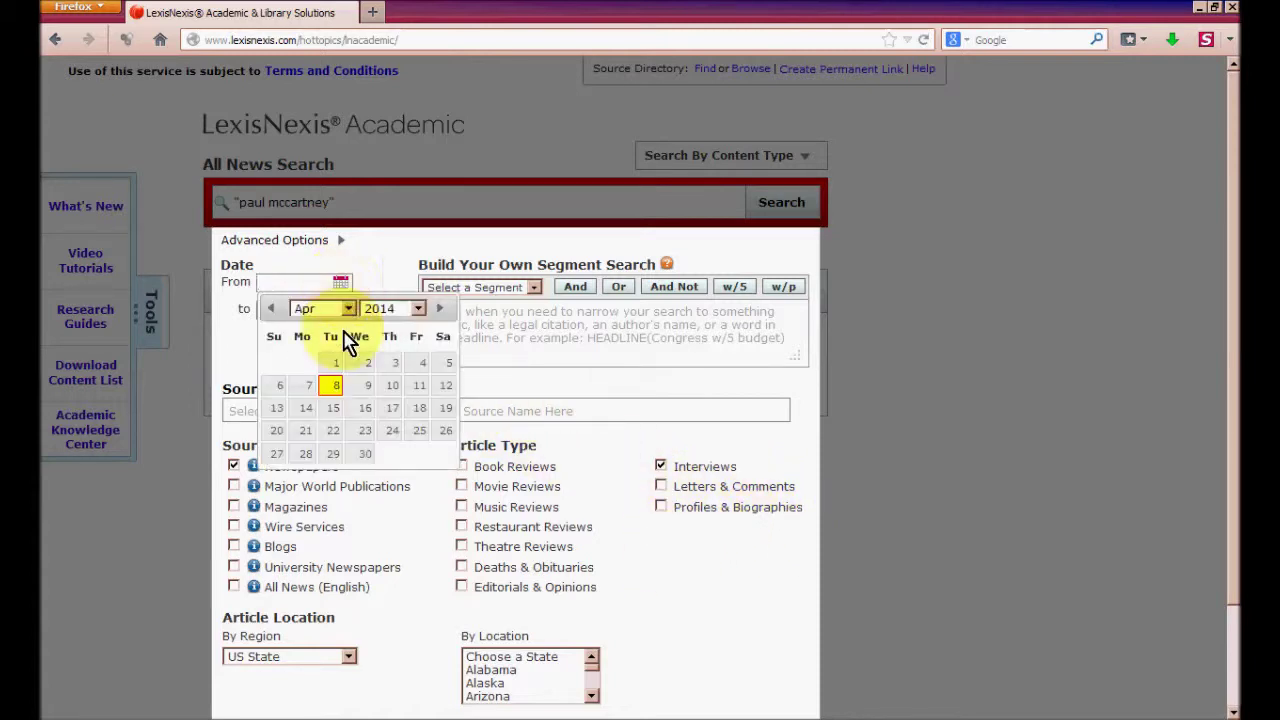
click(365, 408)
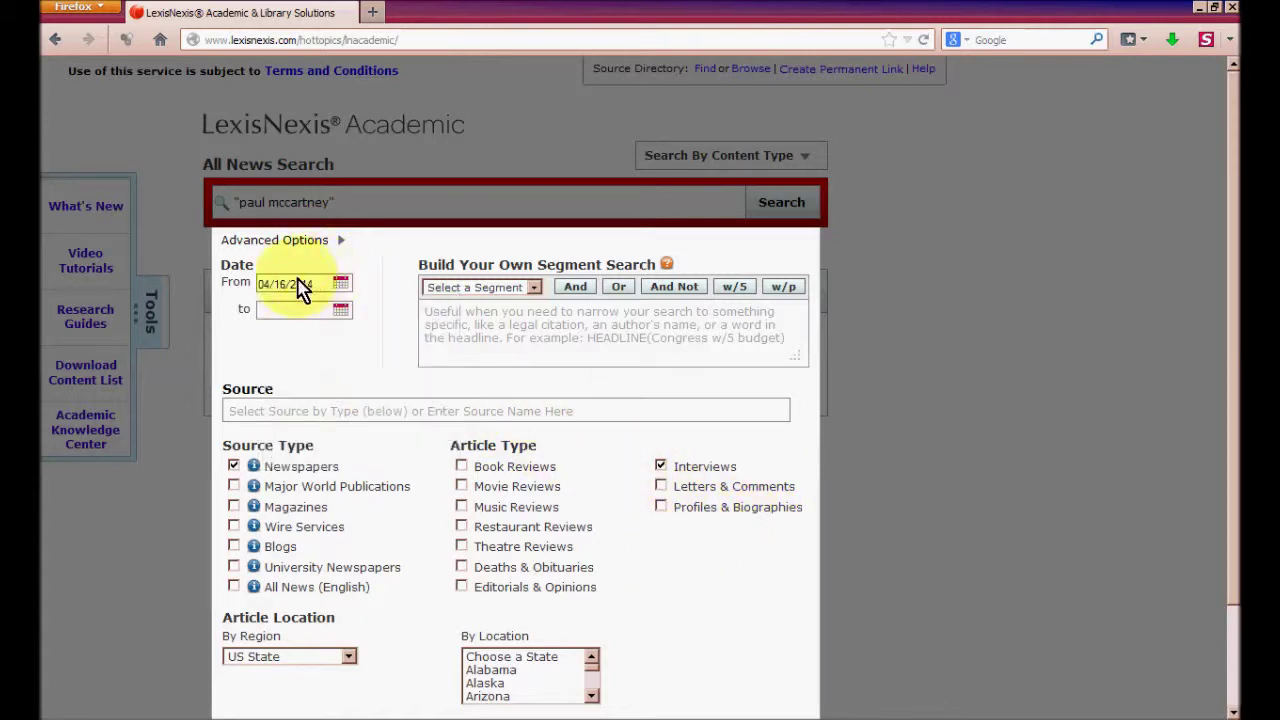
drag(295, 283, 337, 286)
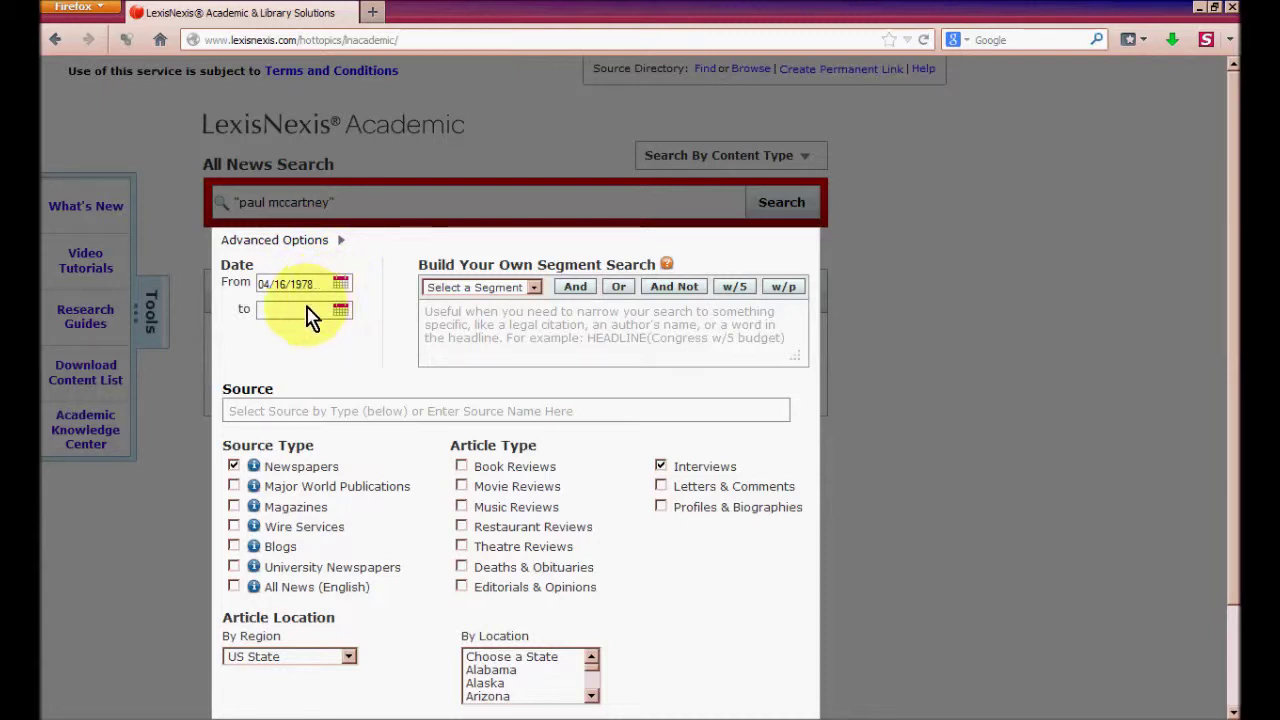
triple_click(305, 286)
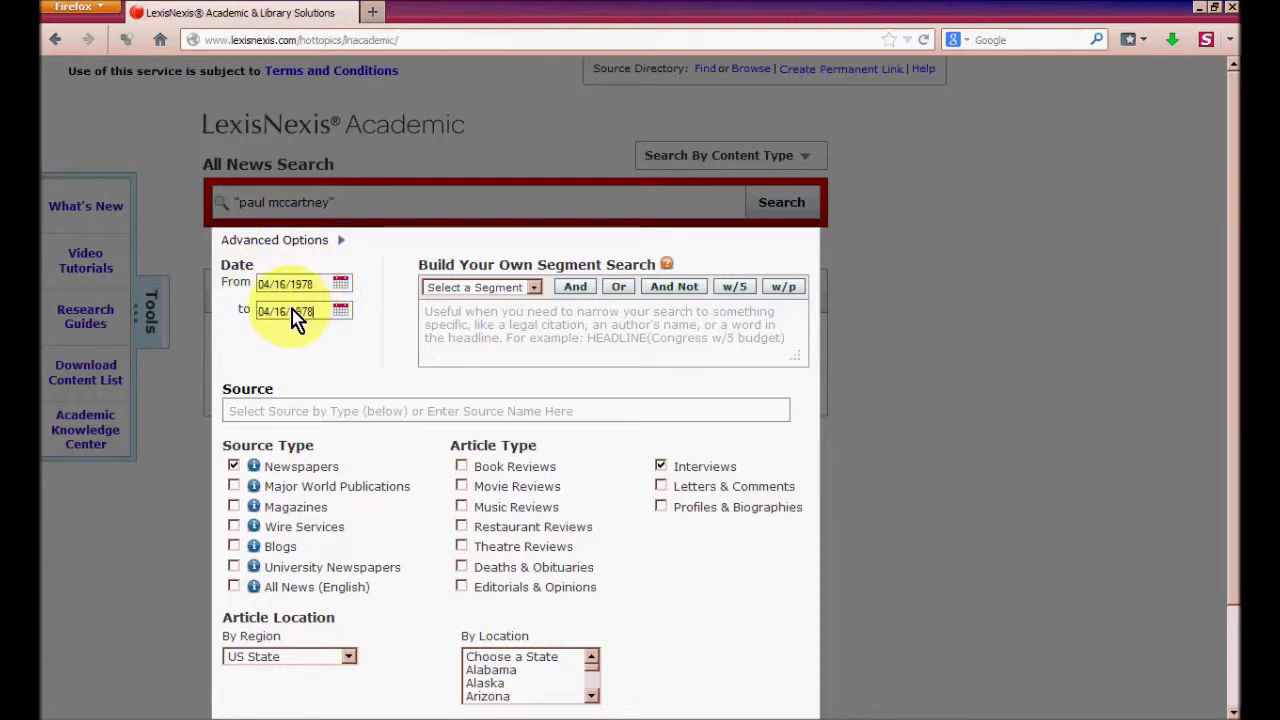
double_click(303, 312)
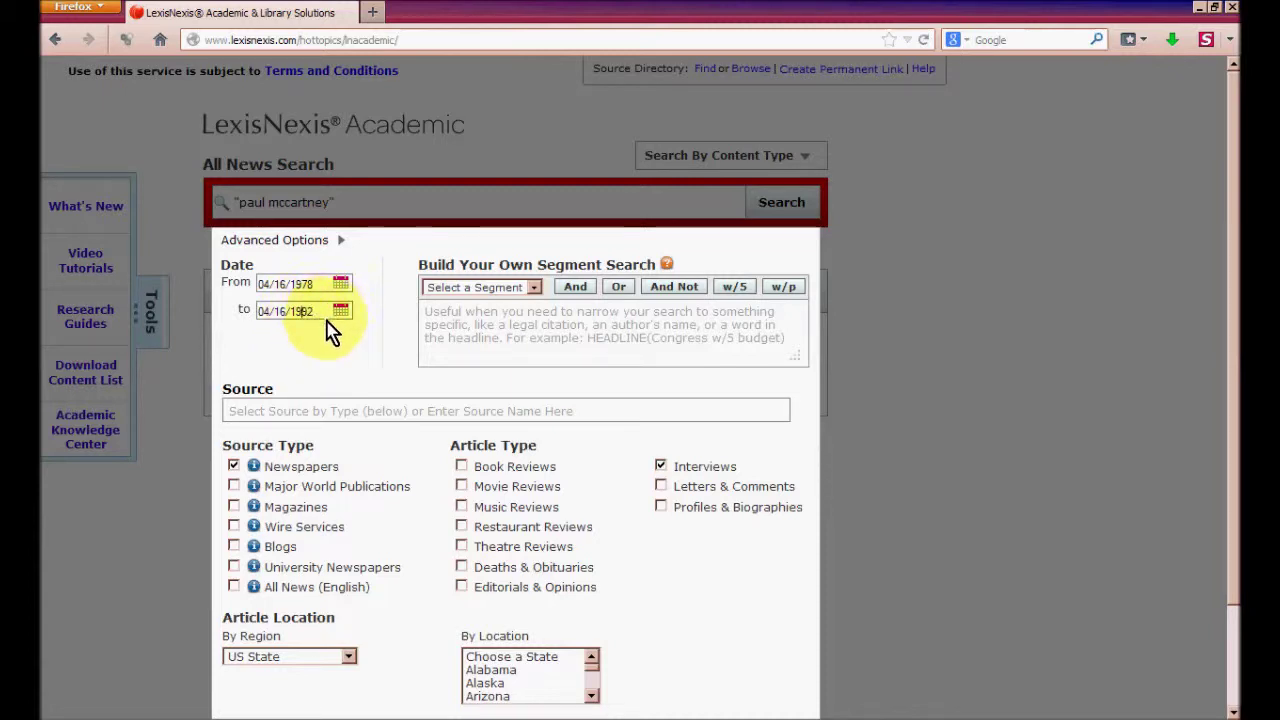
Step: Select All News (English) as the source type, apply the advanced options and run the search
click(234, 588)
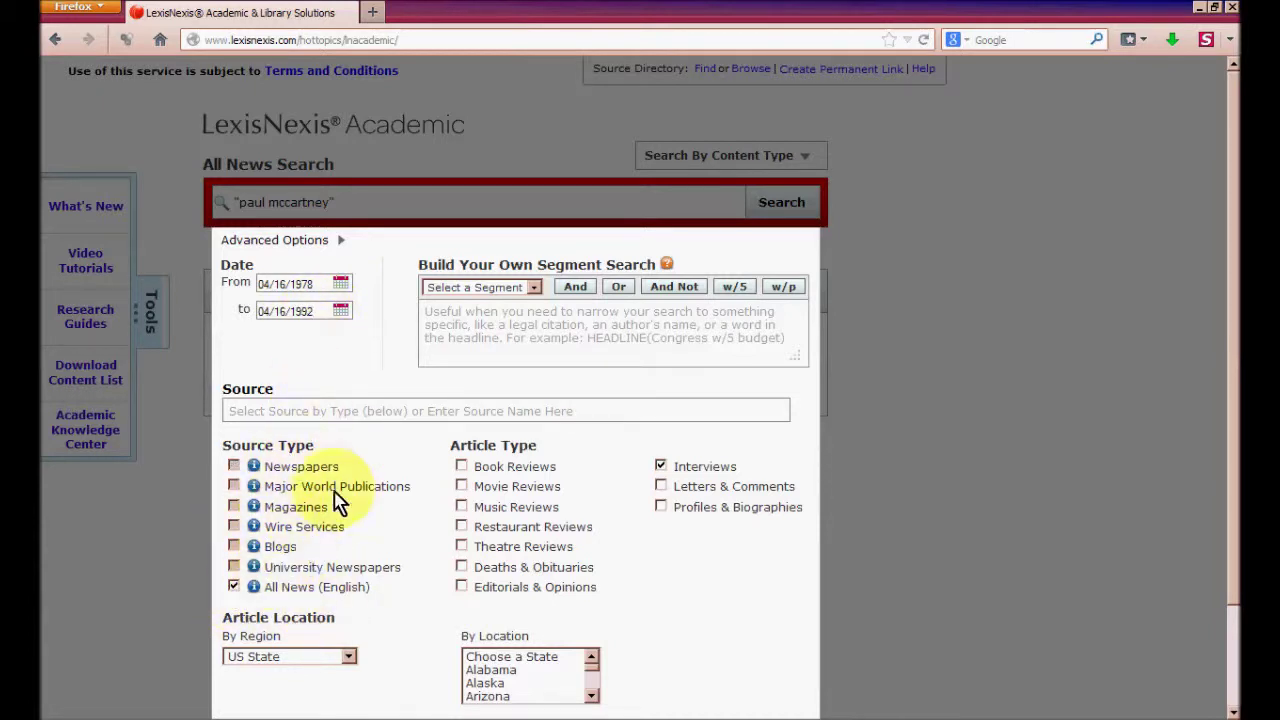
scroll(280, 520, down, 2)
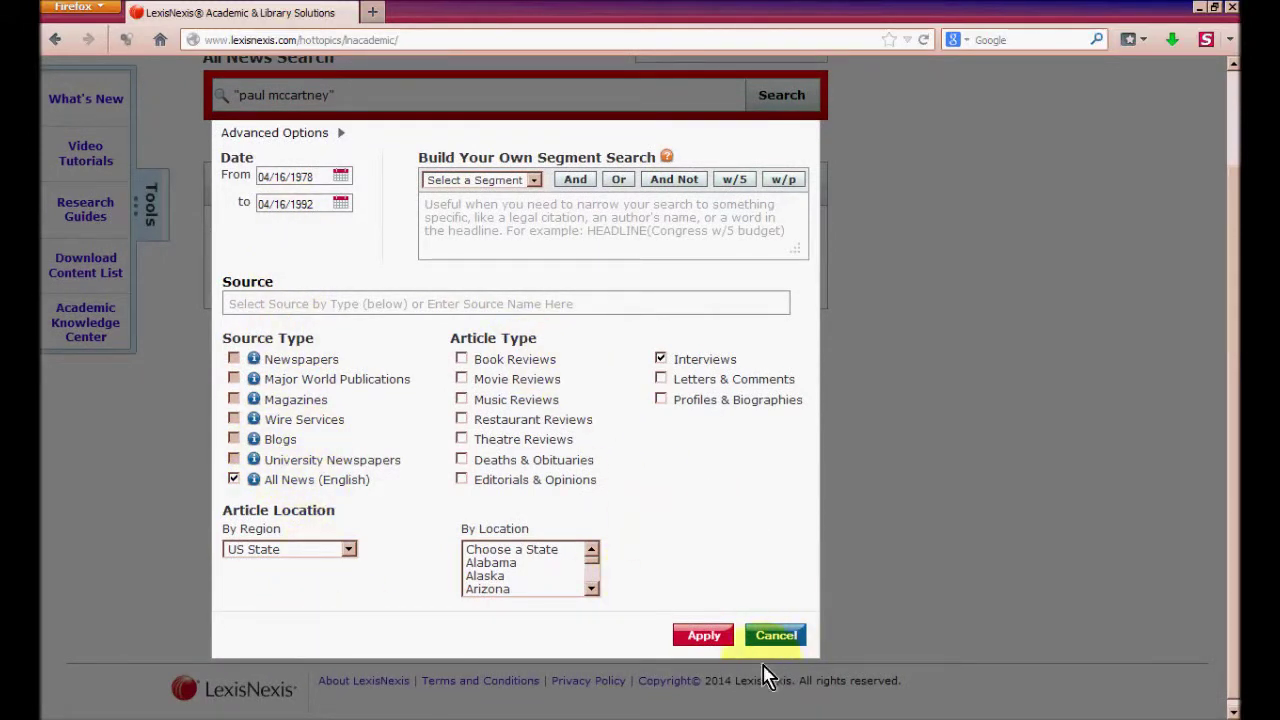
click(705, 645)
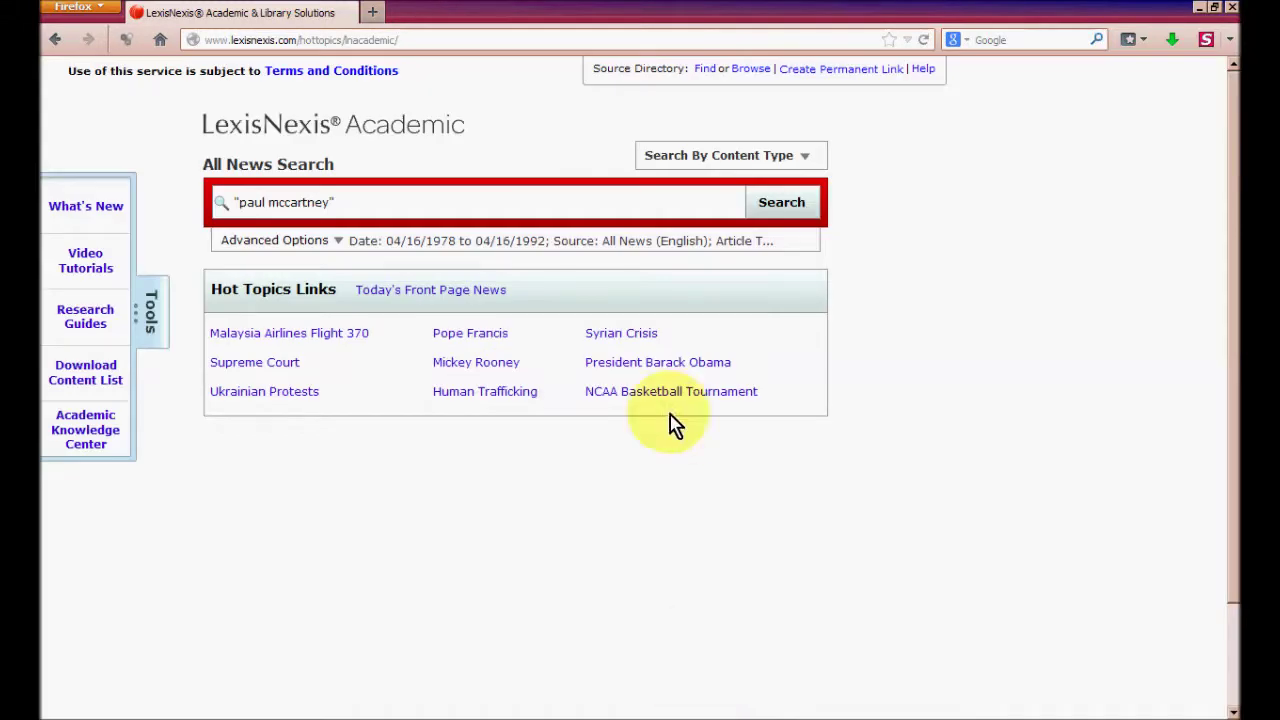
click(785, 212)
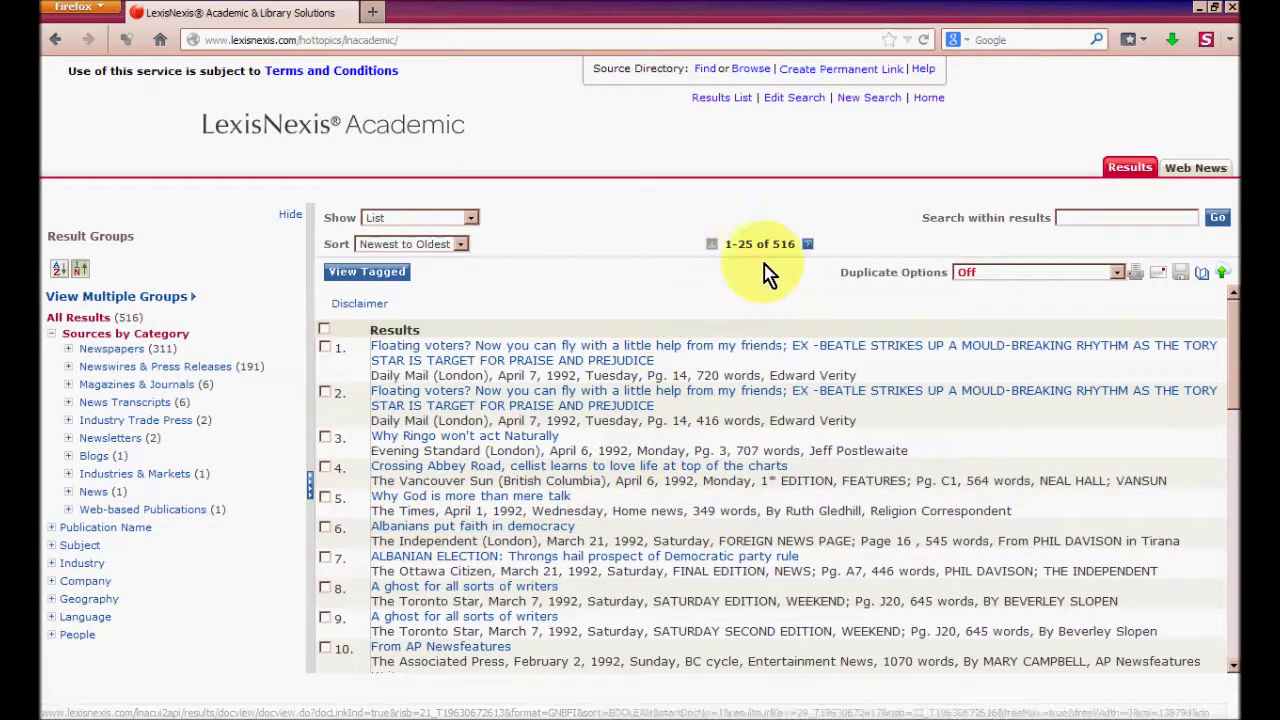
Step: Narrow the search results to the Blogs source category
scroll(585, 397, down, 2)
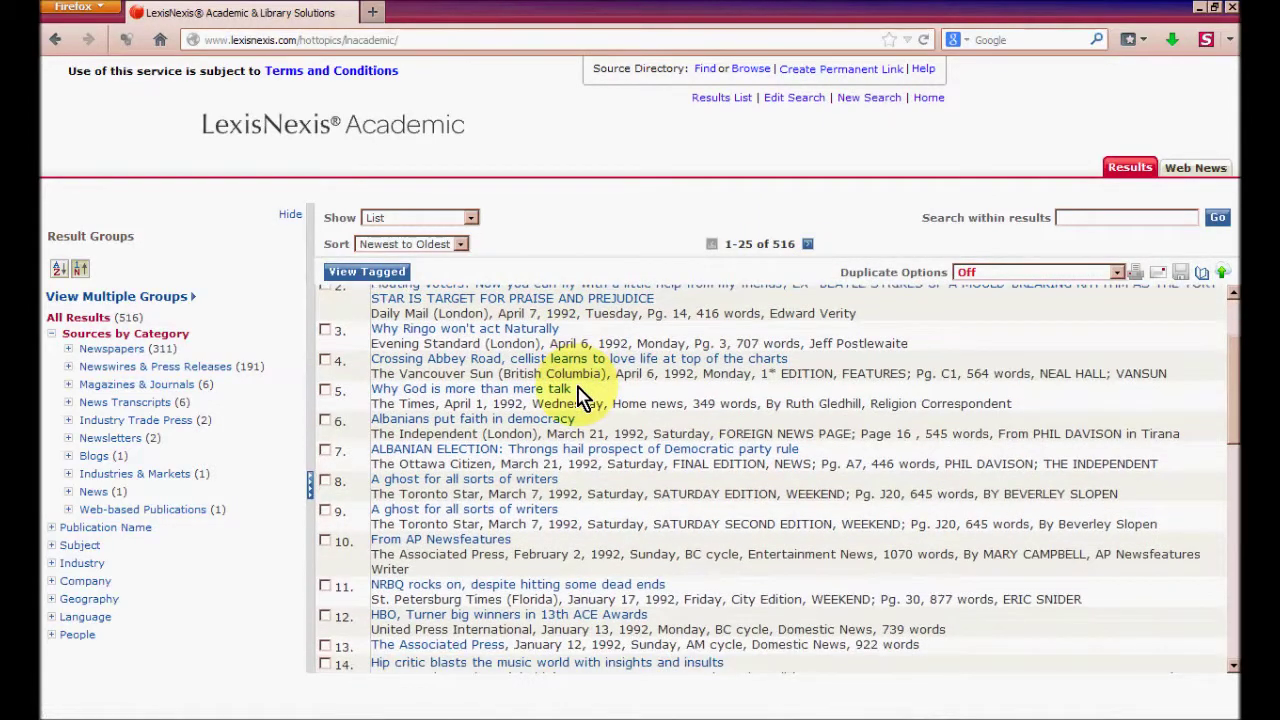
scroll(585, 397, up, 1)
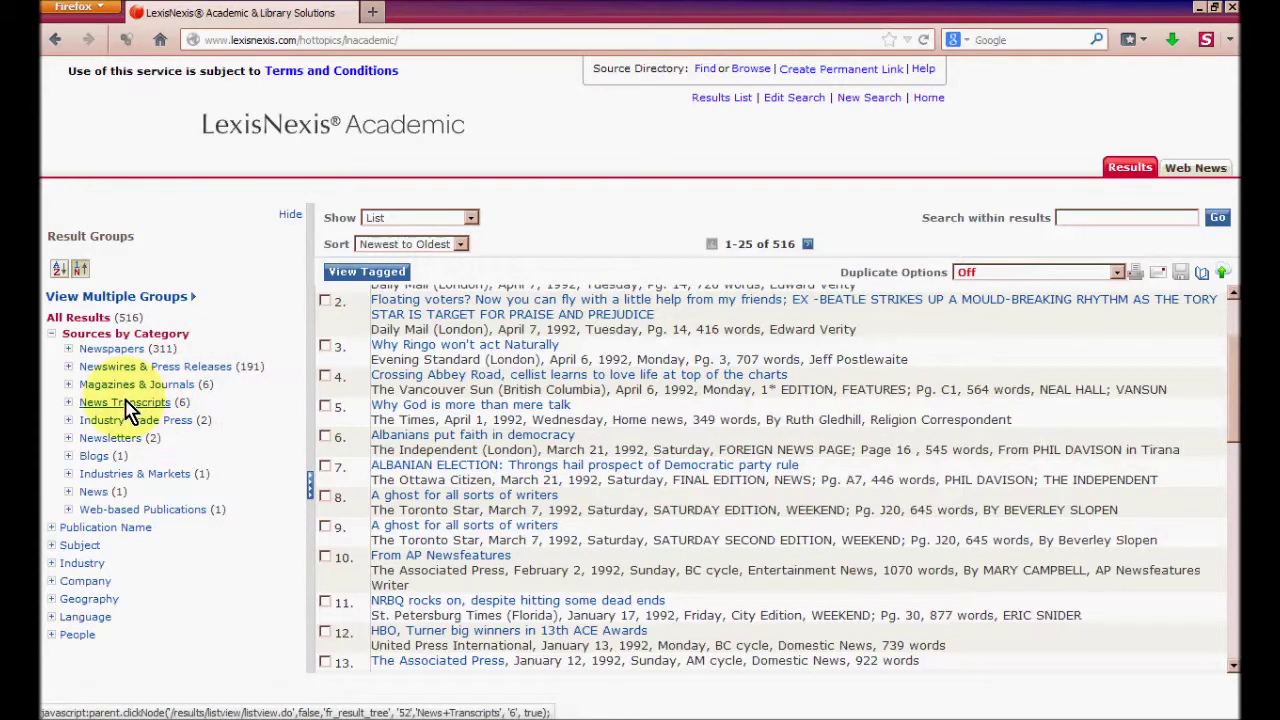
click(76, 462)
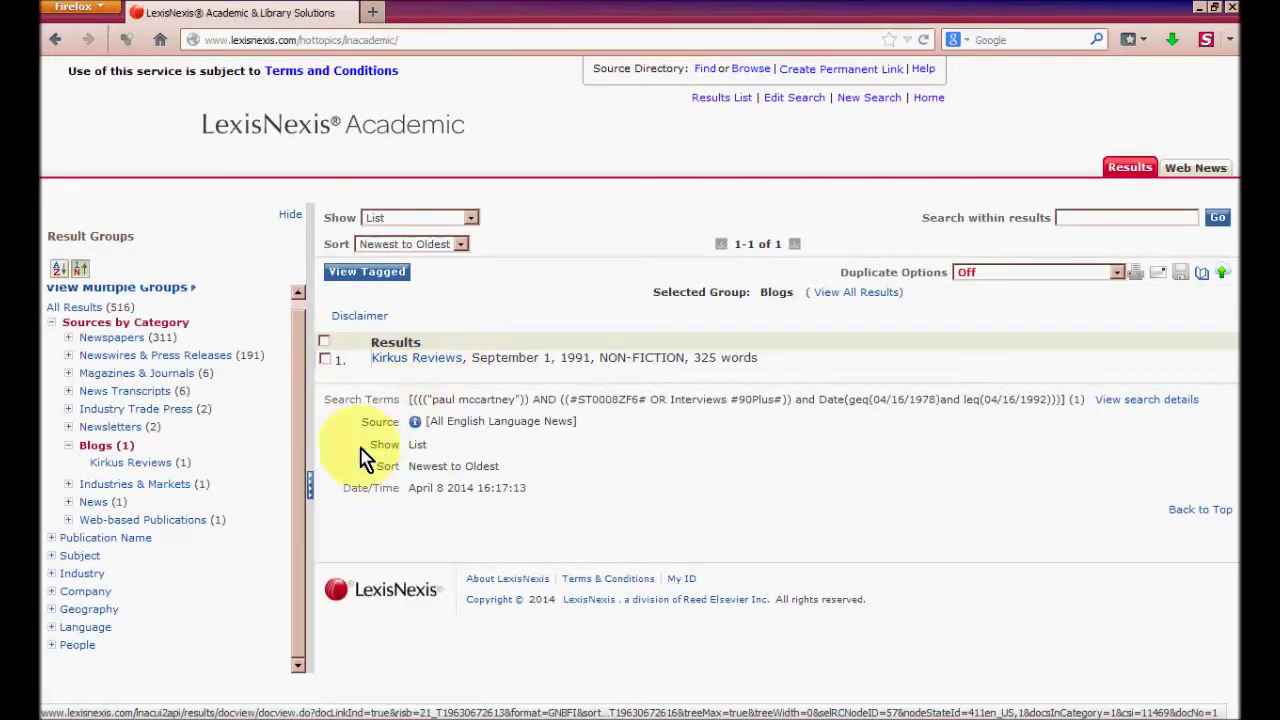
Step: Group all results by Industry and narrow them to the Lawyers group
click(70, 610)
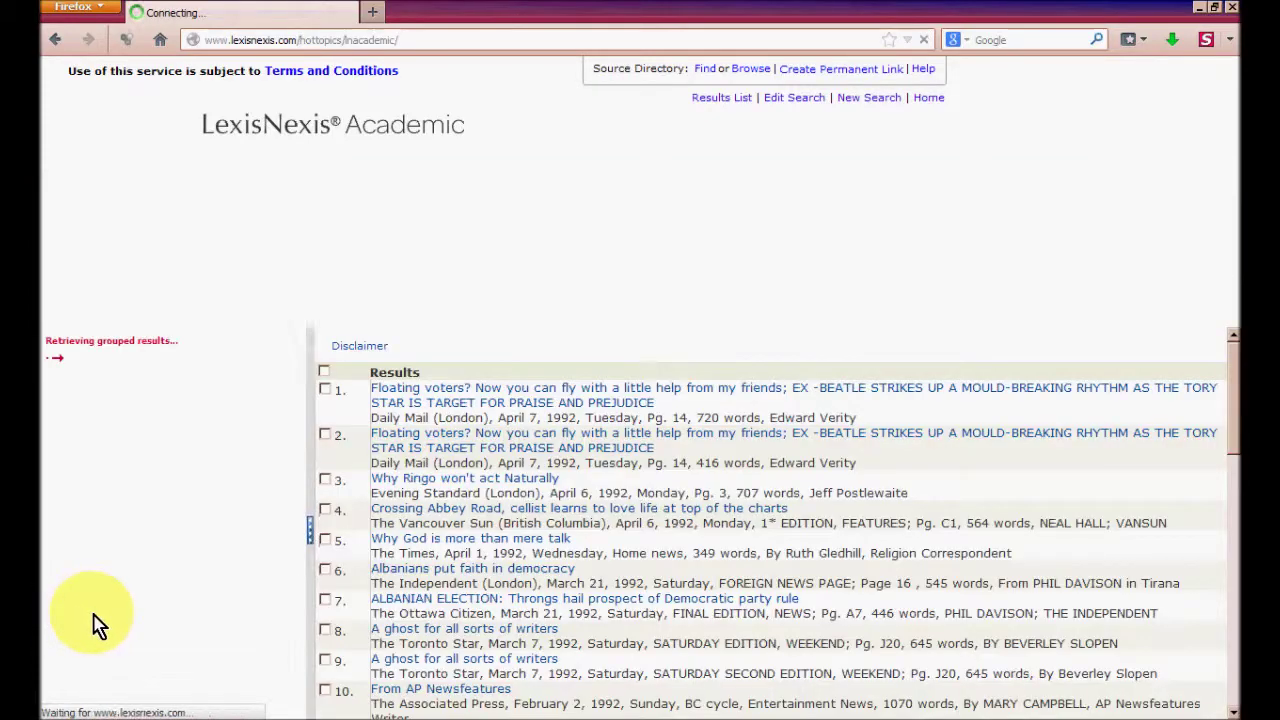
scroll(132, 430, down, 3)
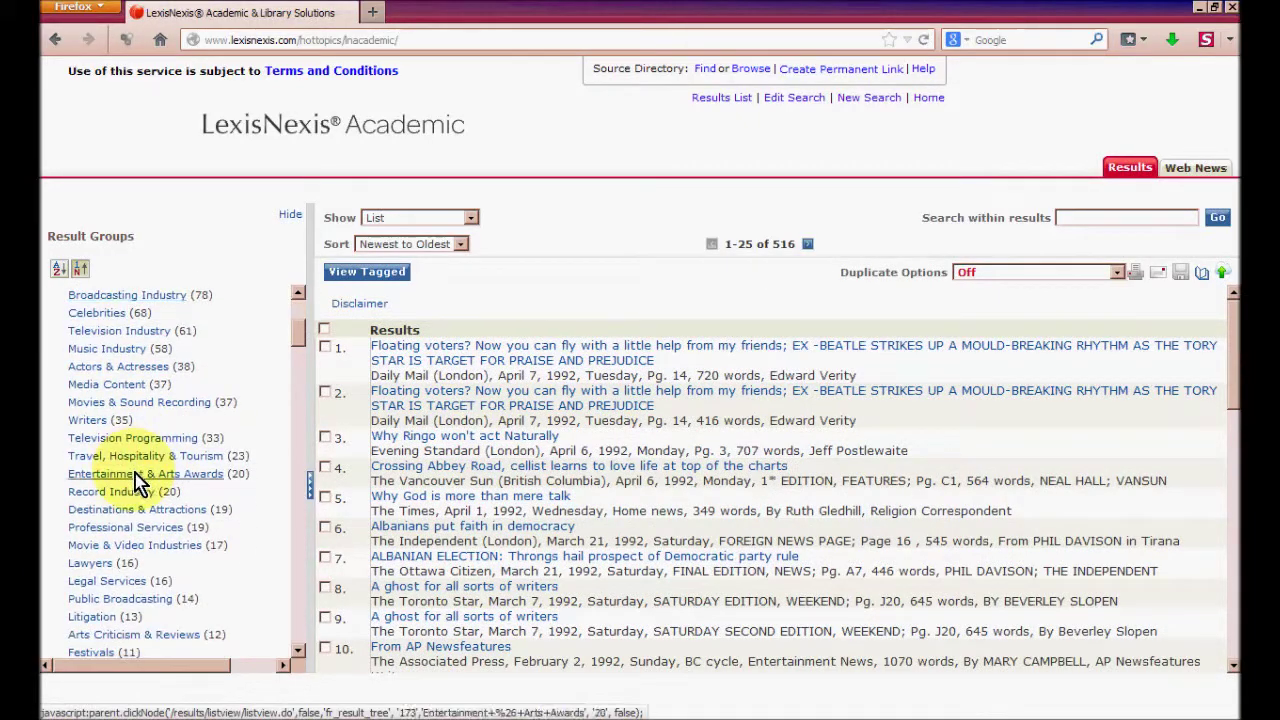
scroll(122, 505, down, 4)
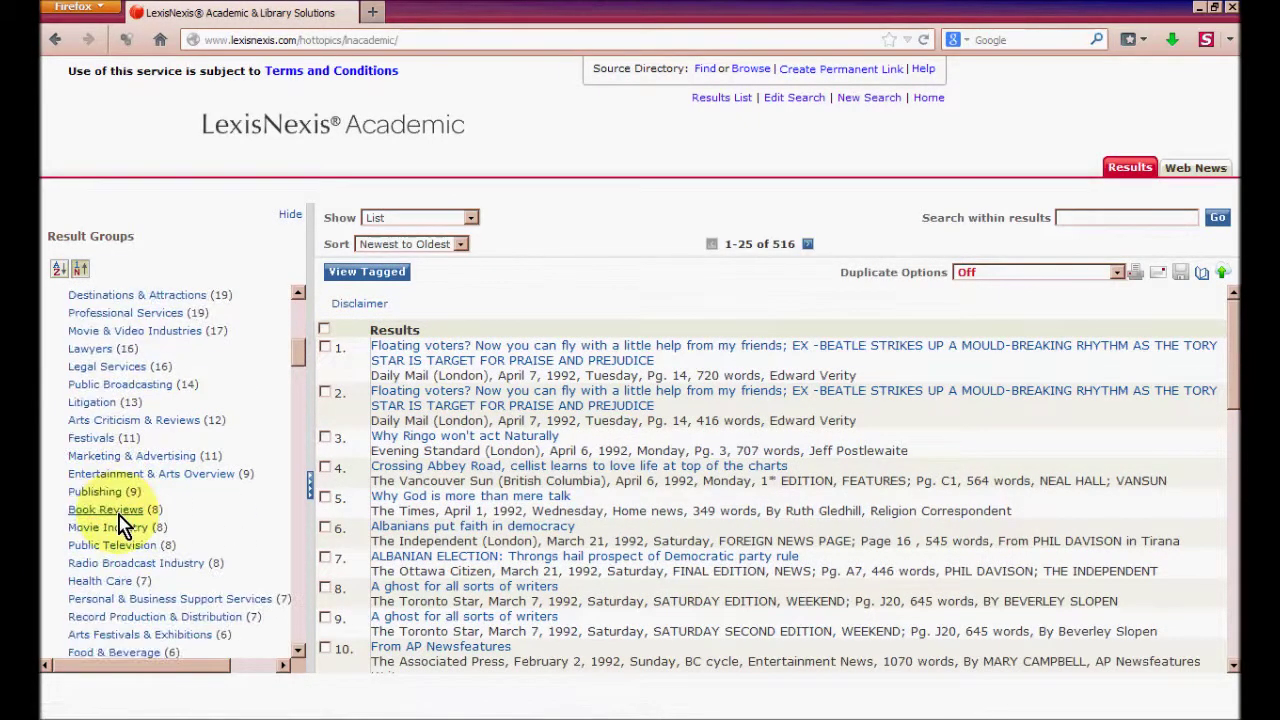
scroll(124, 526, up, 4)
scroll(122, 525, up, 4)
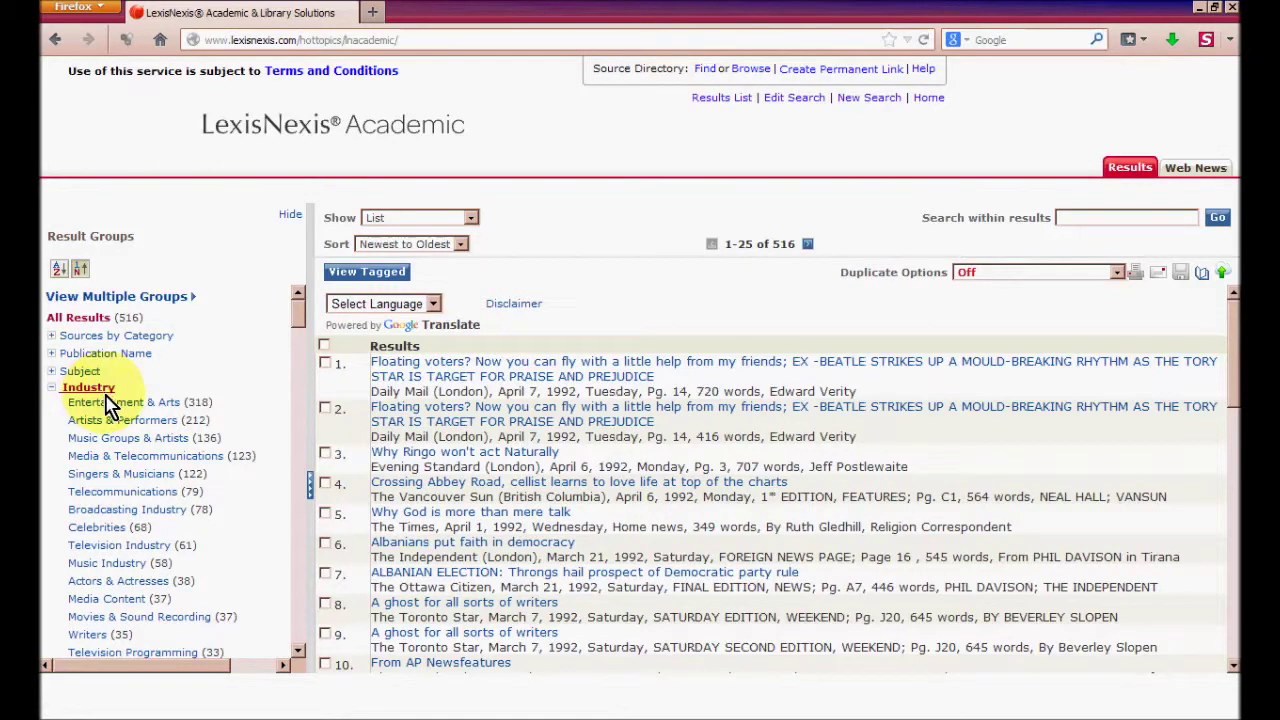
scroll(126, 580, down, 3)
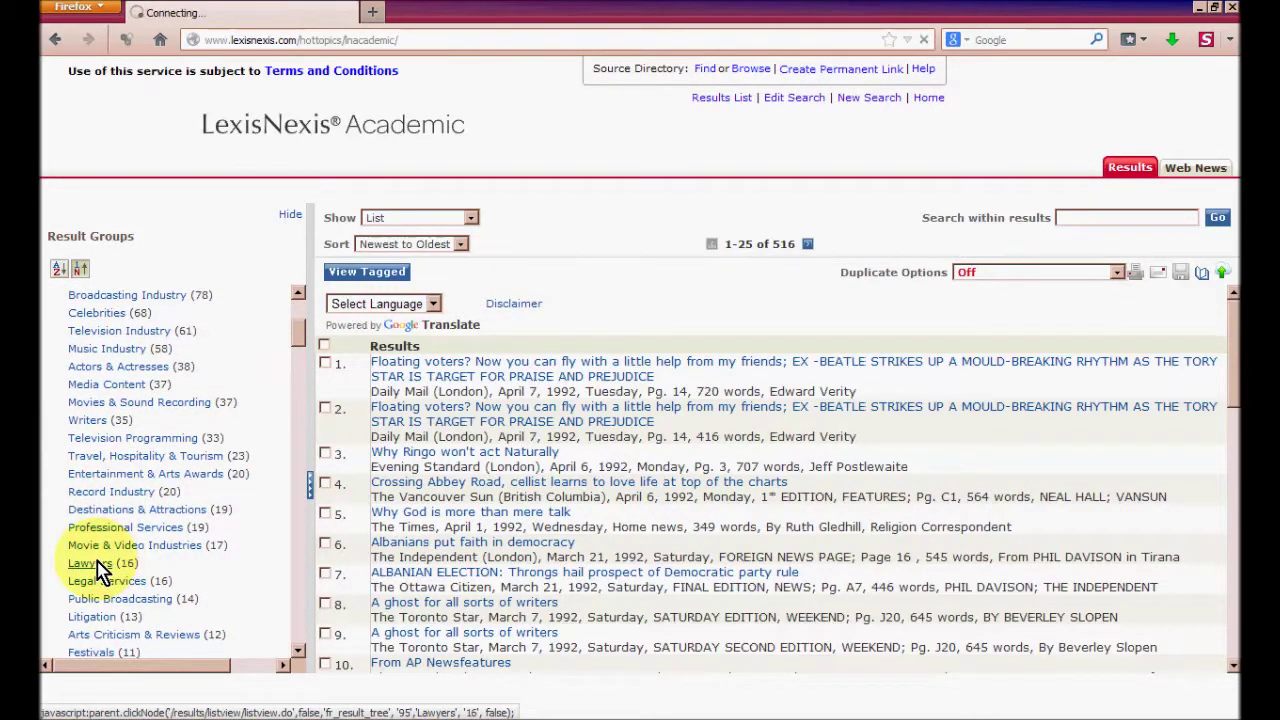
click(98, 565)
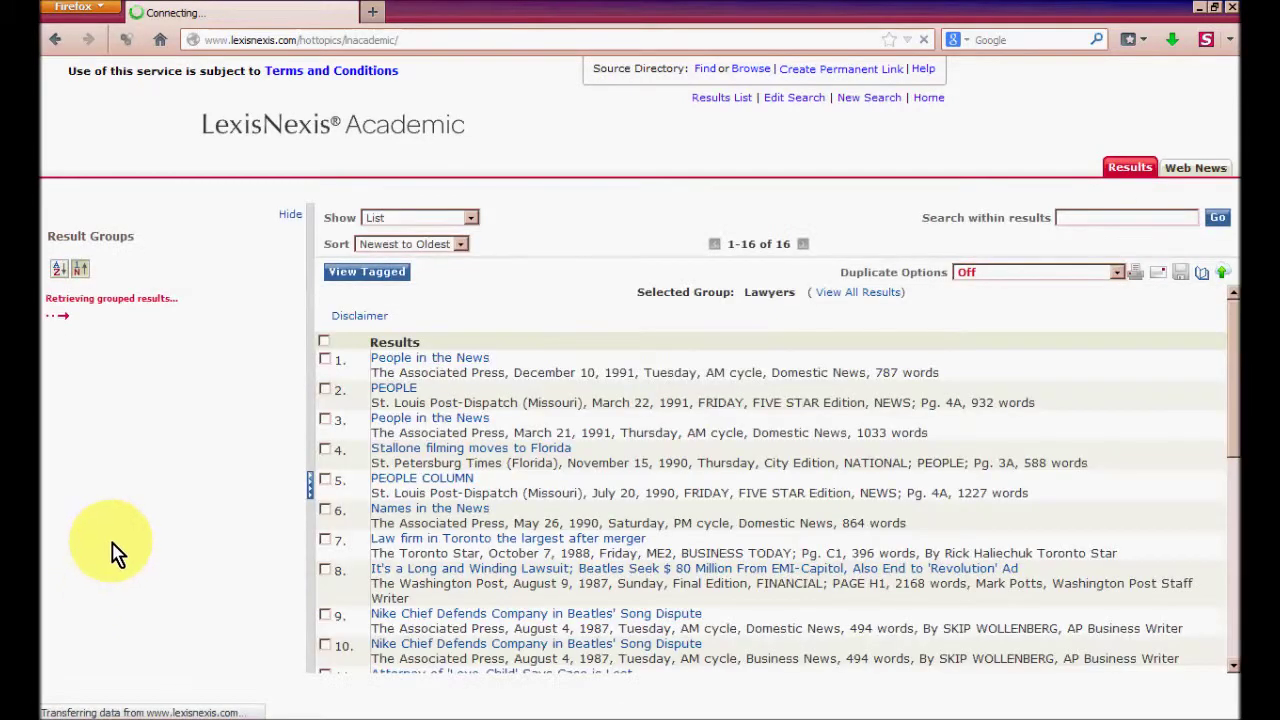
Step: Review the articles in the Lawyers group and the further industry groups available
scroll(486, 386, down, 2)
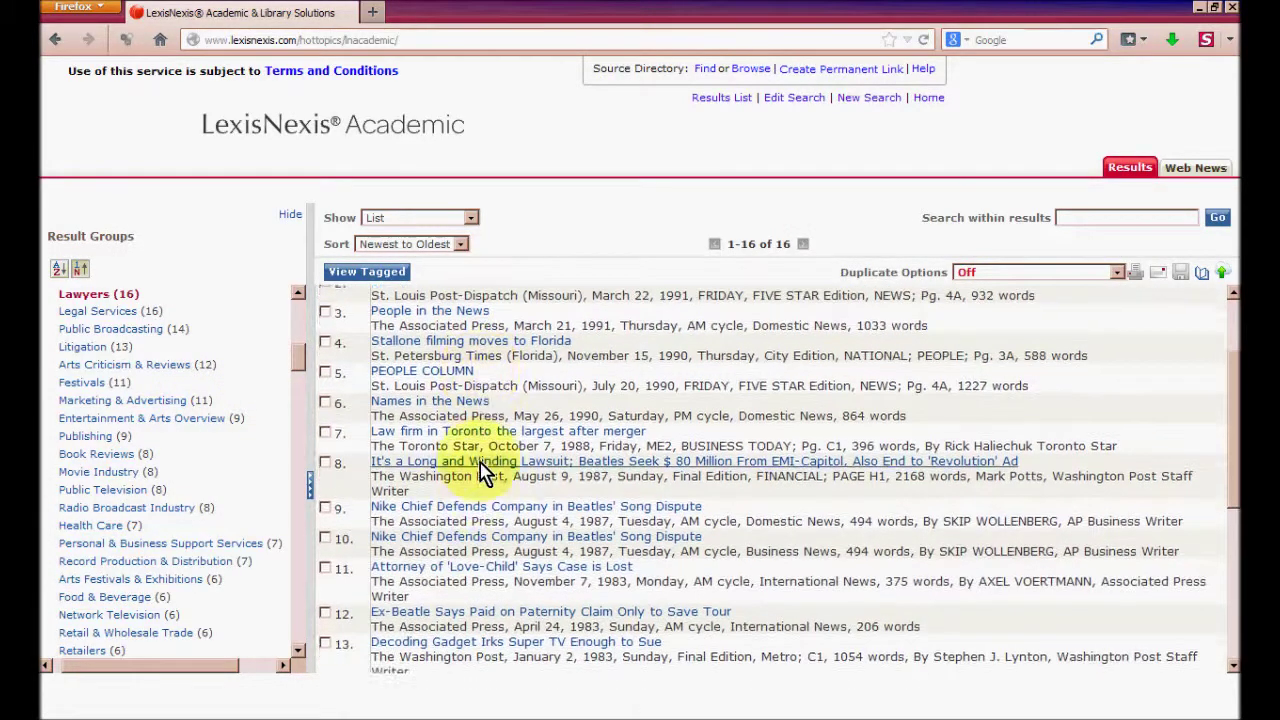
scroll(612, 475, up, 1)
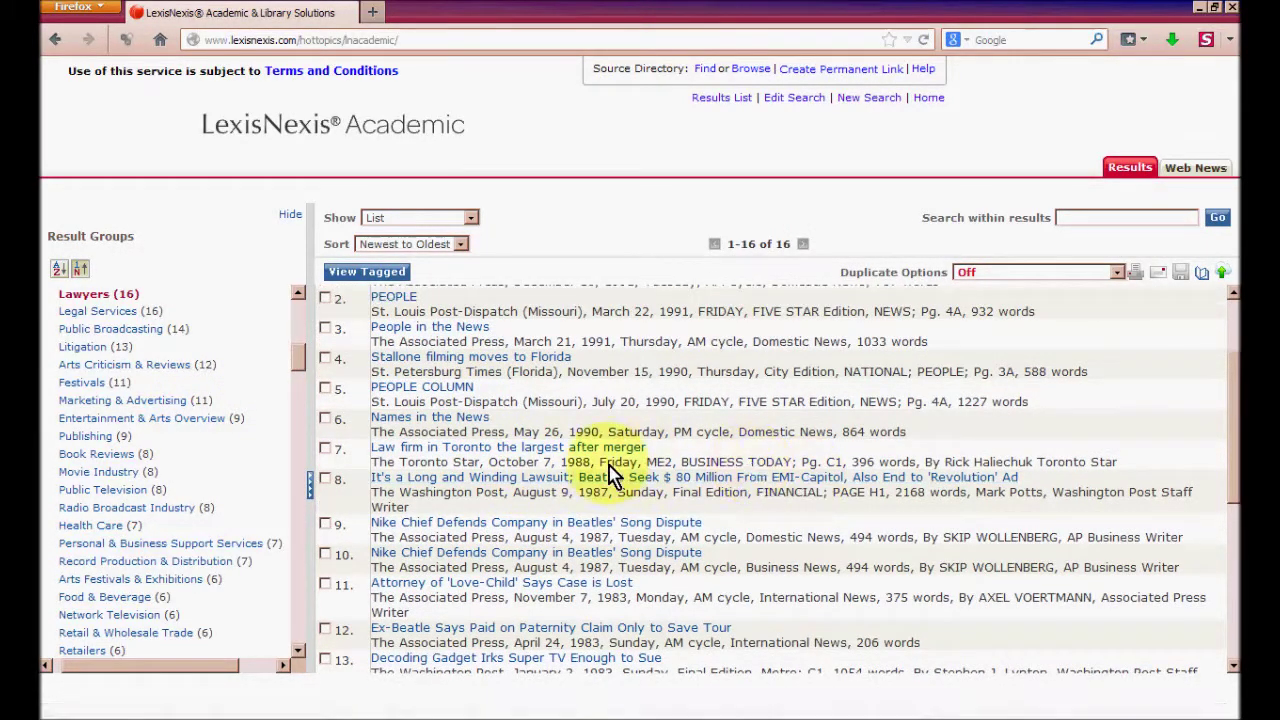
scroll(543, 486, down, 4)
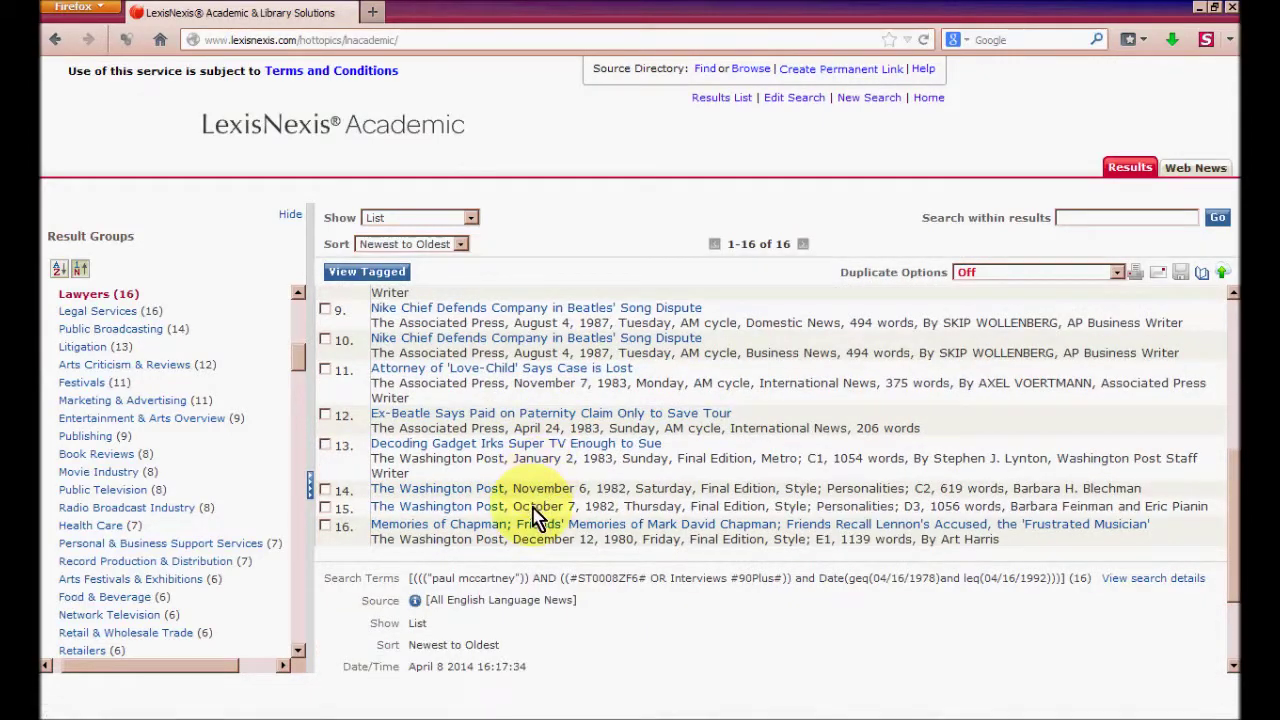
scroll(530, 514, up, 6)
scroll(520, 500, down, 2)
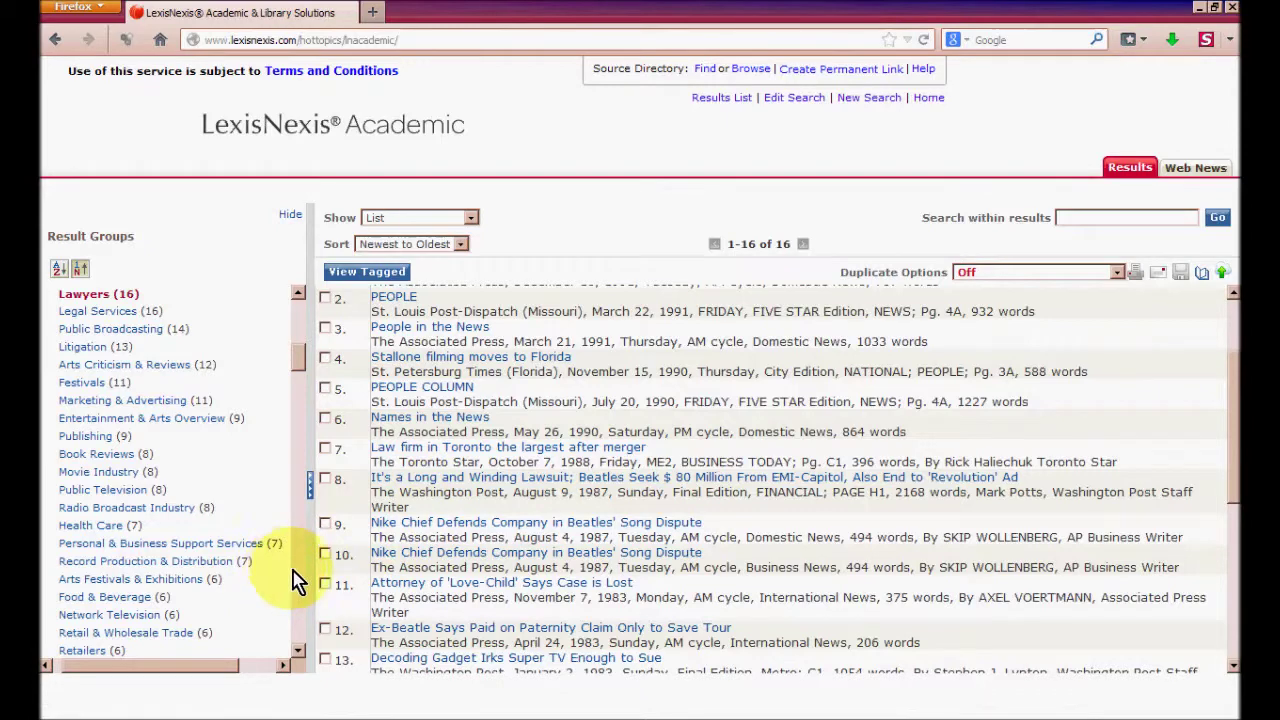
drag(300, 357, 303, 410)
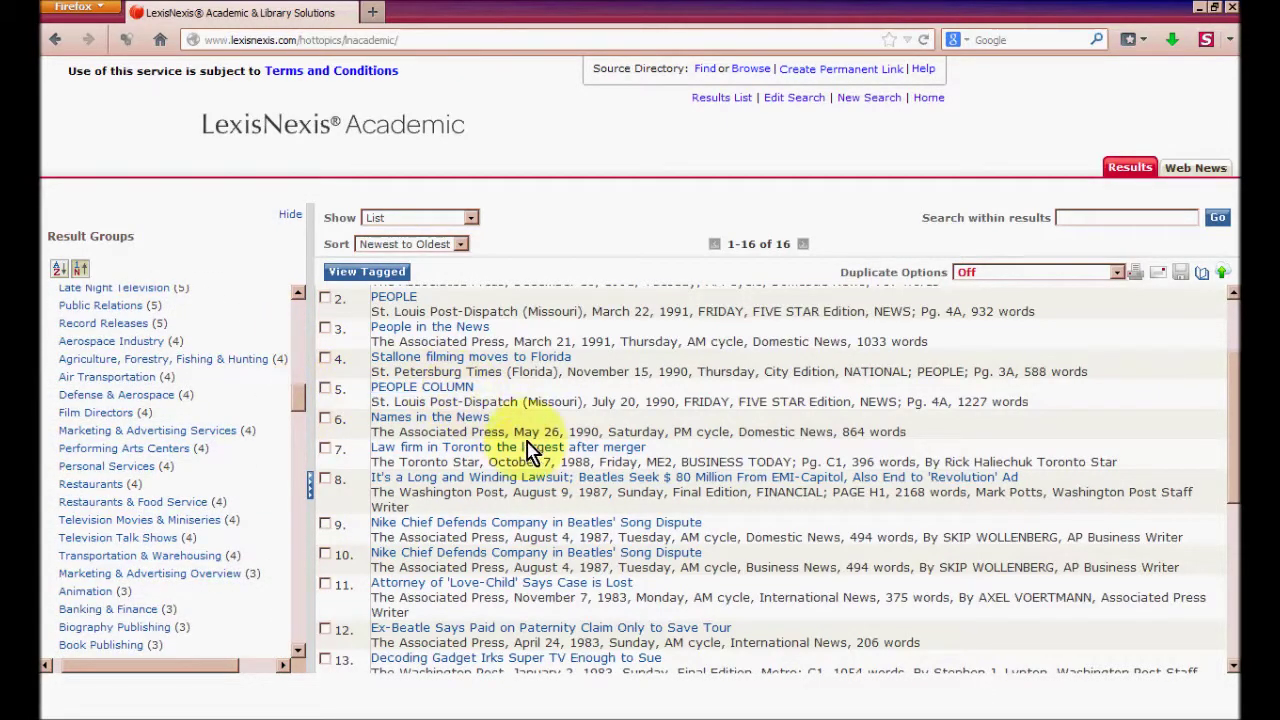
Step: Open the CNN transcript "Geraldo Rivera - Telling It All" from another industry group and skim its opening part
scroll(527, 470, down, 4)
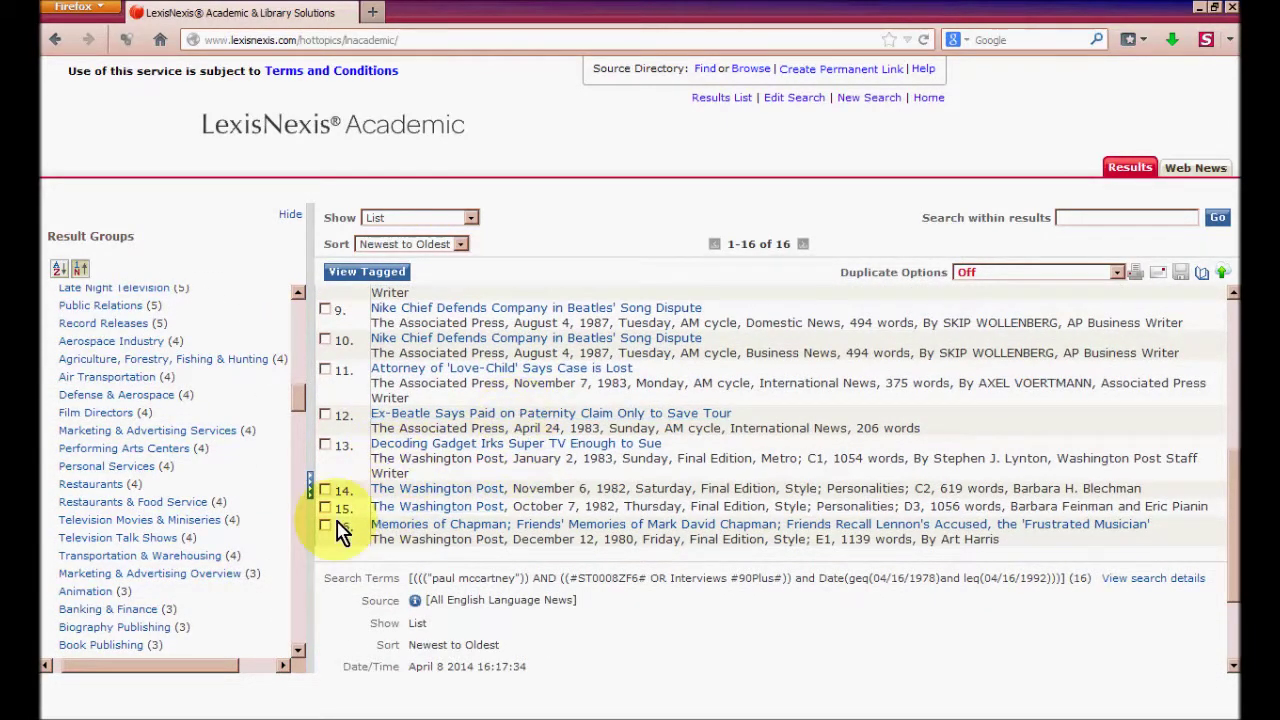
click(155, 574)
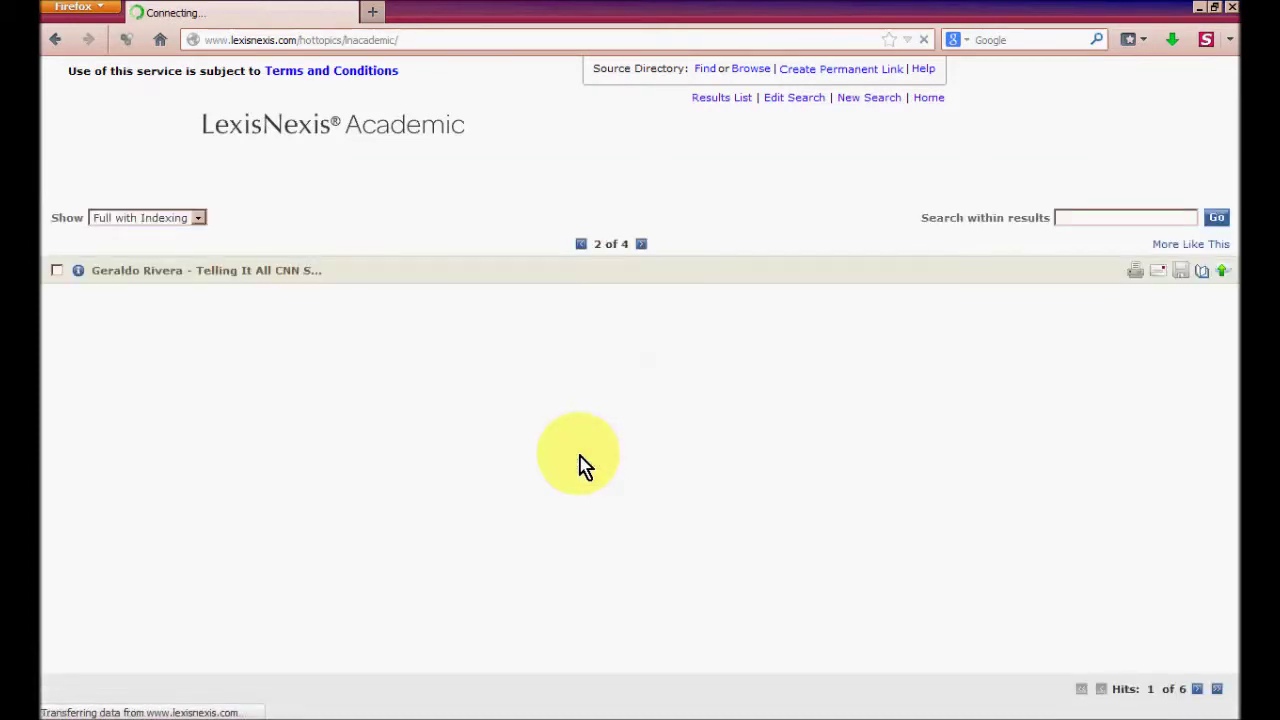
scroll(575, 453, down, 4)
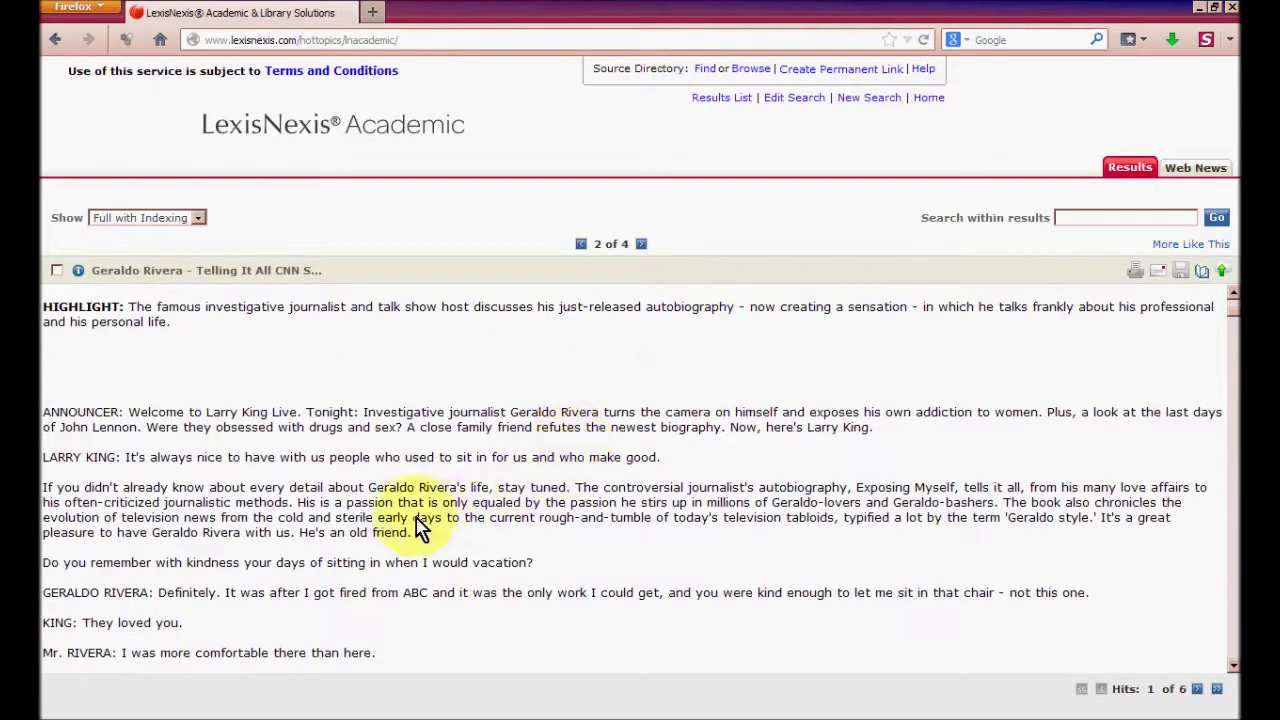
scroll(150, 434, up, 1)
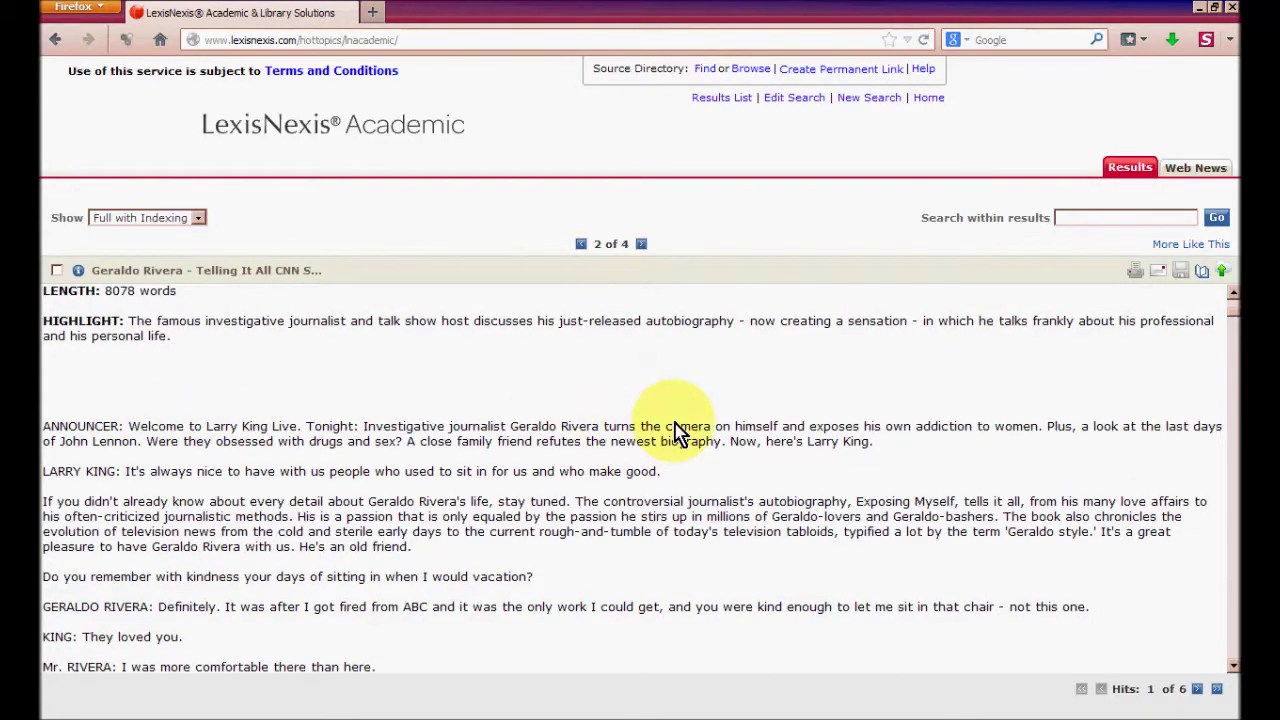
scroll(675, 432, down, 10)
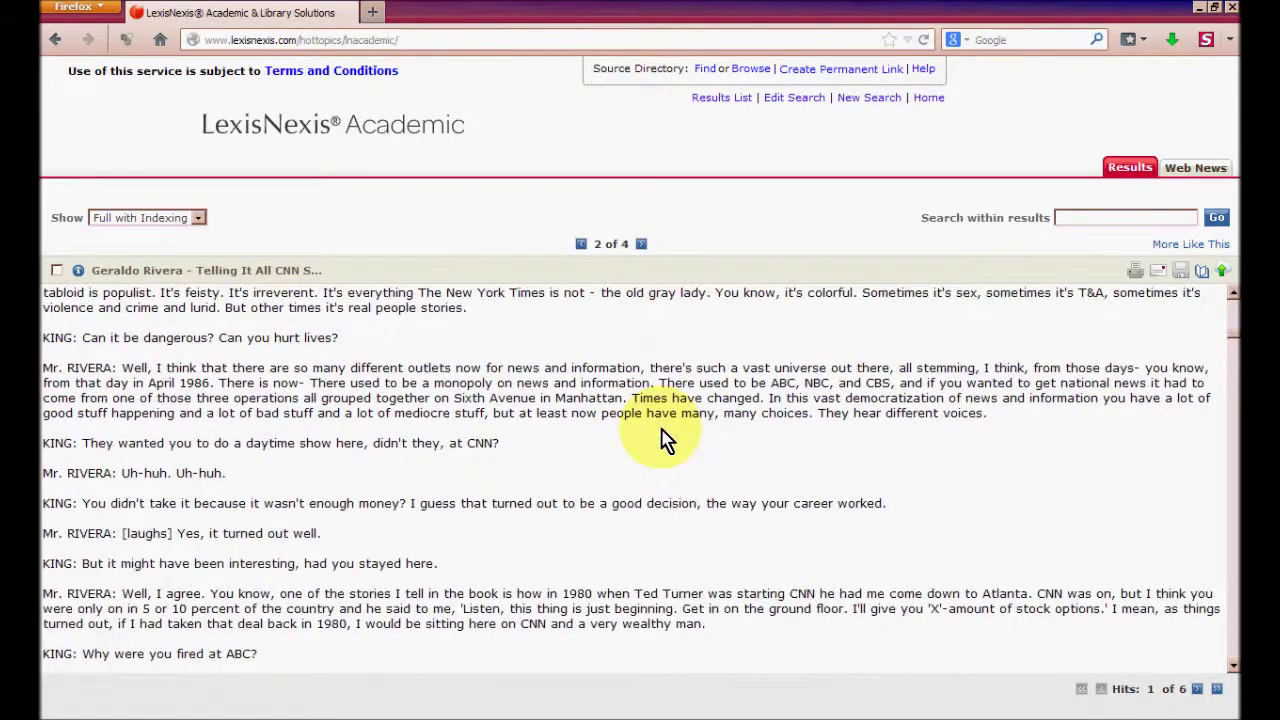
scroll(667, 440, down, 7)
scroll(658, 435, down, 15)
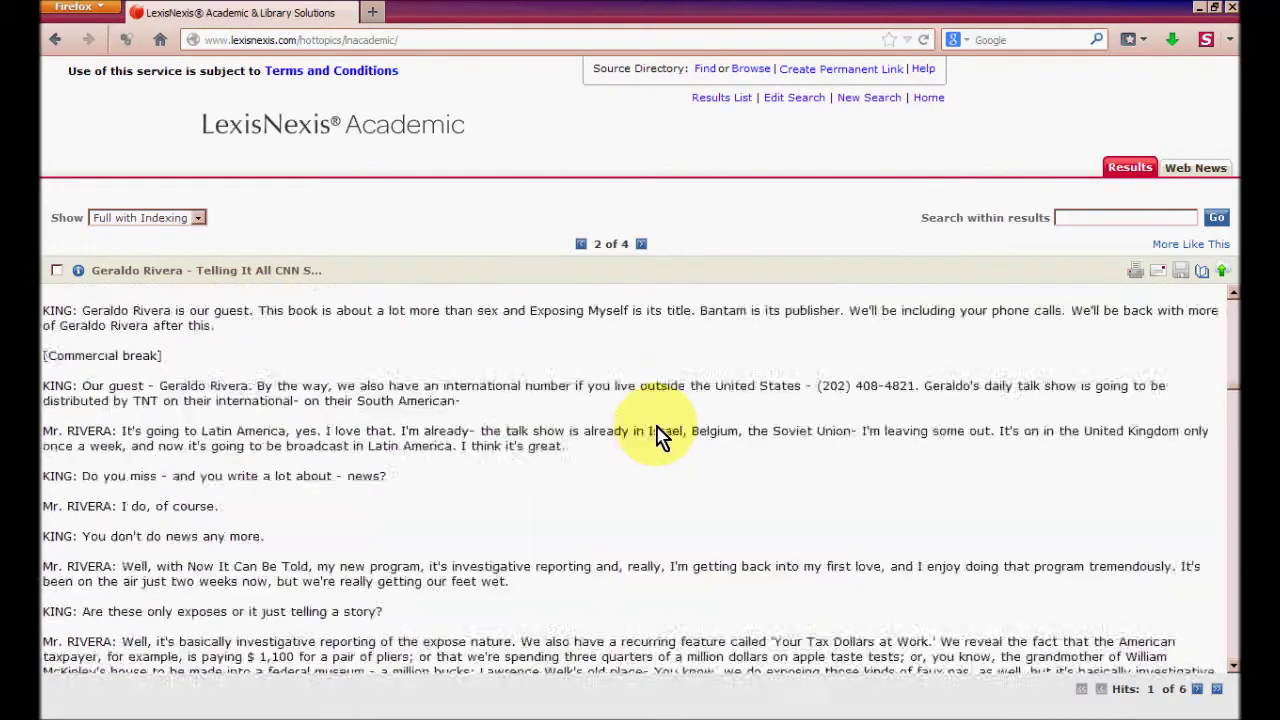
Step: Locate the highlighted Paul McCartney mentions near the end of the transcript and examine the surrounding dialogue
drag(1234, 423, 1233, 612)
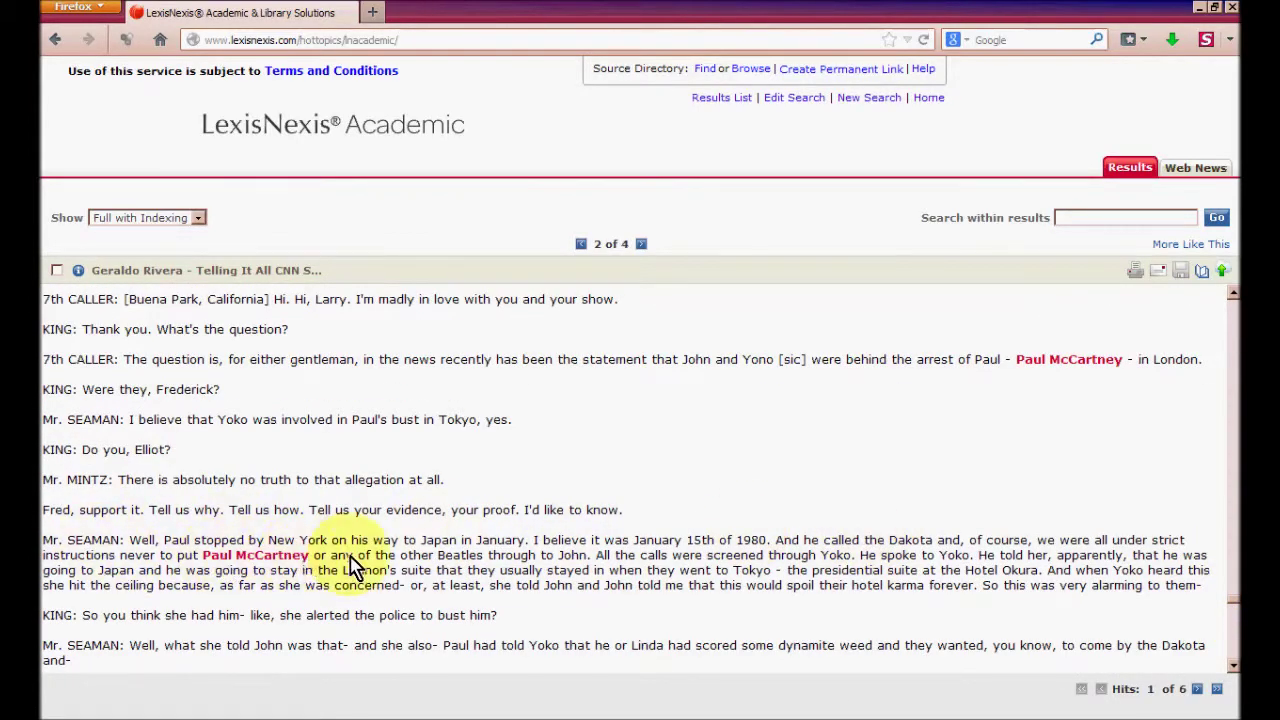
scroll(560, 565, down, 15)
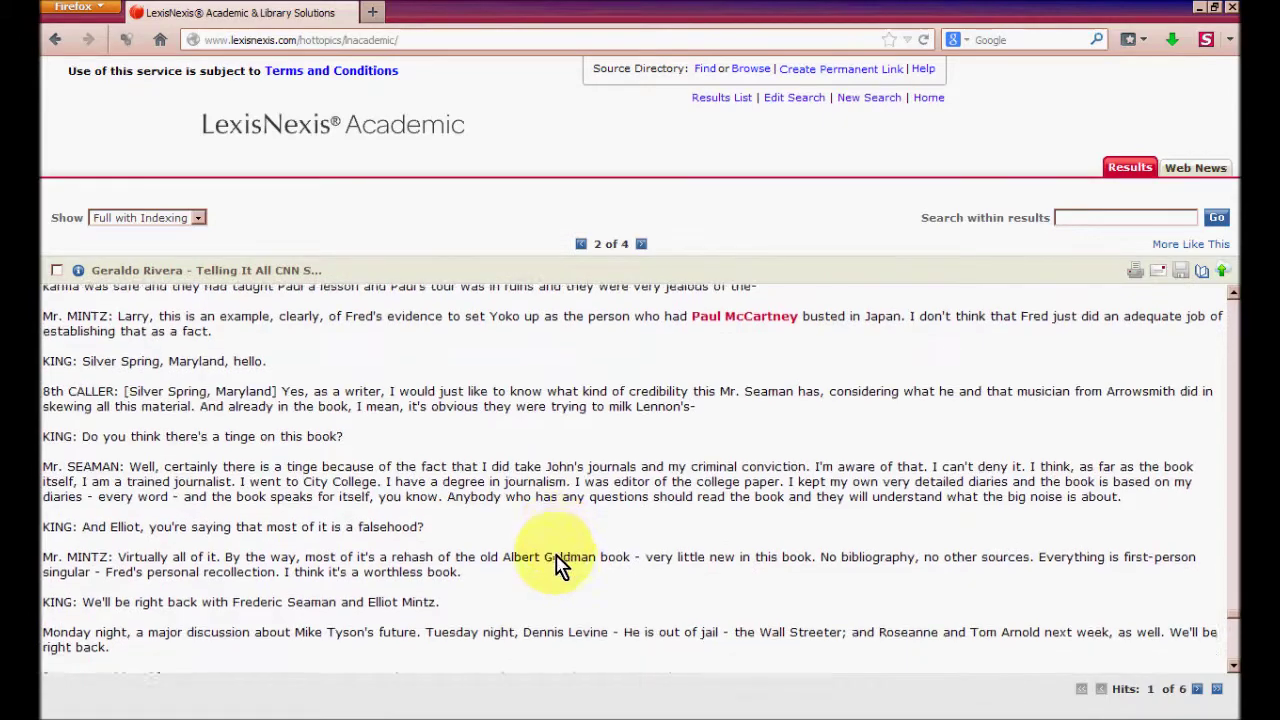
scroll(529, 608, up, 10)
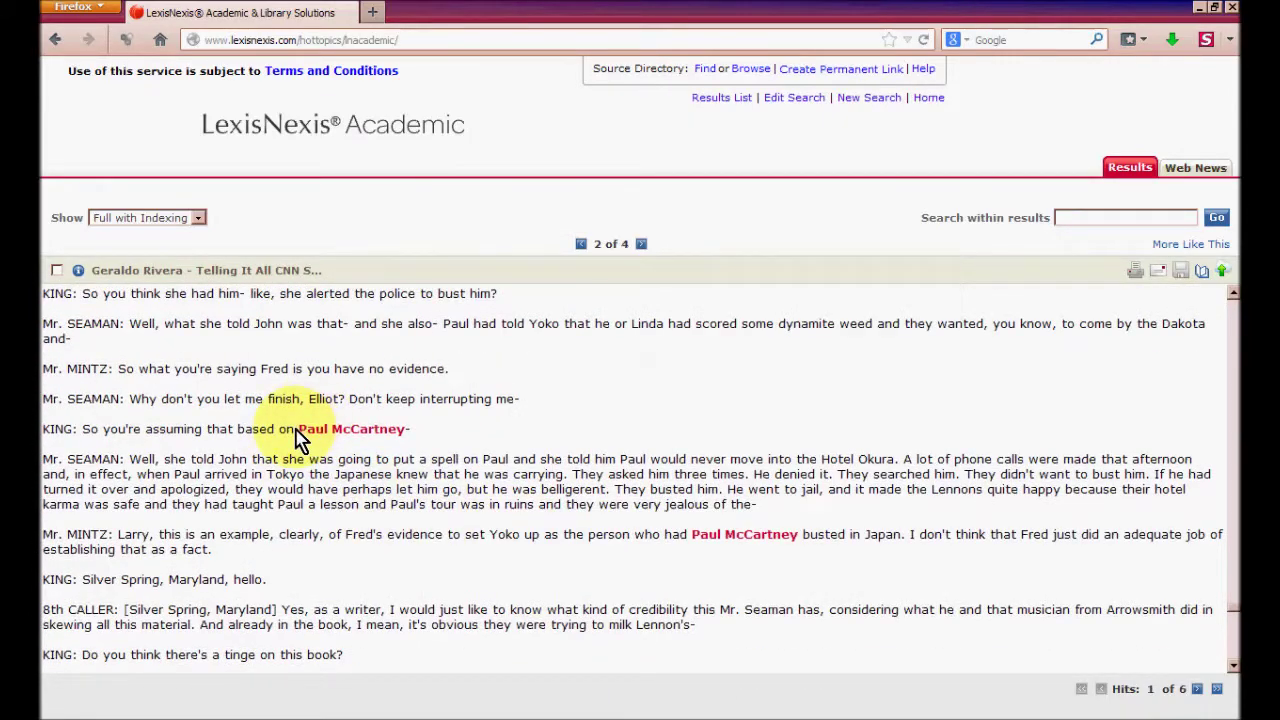
drag(295, 430, 412, 433)
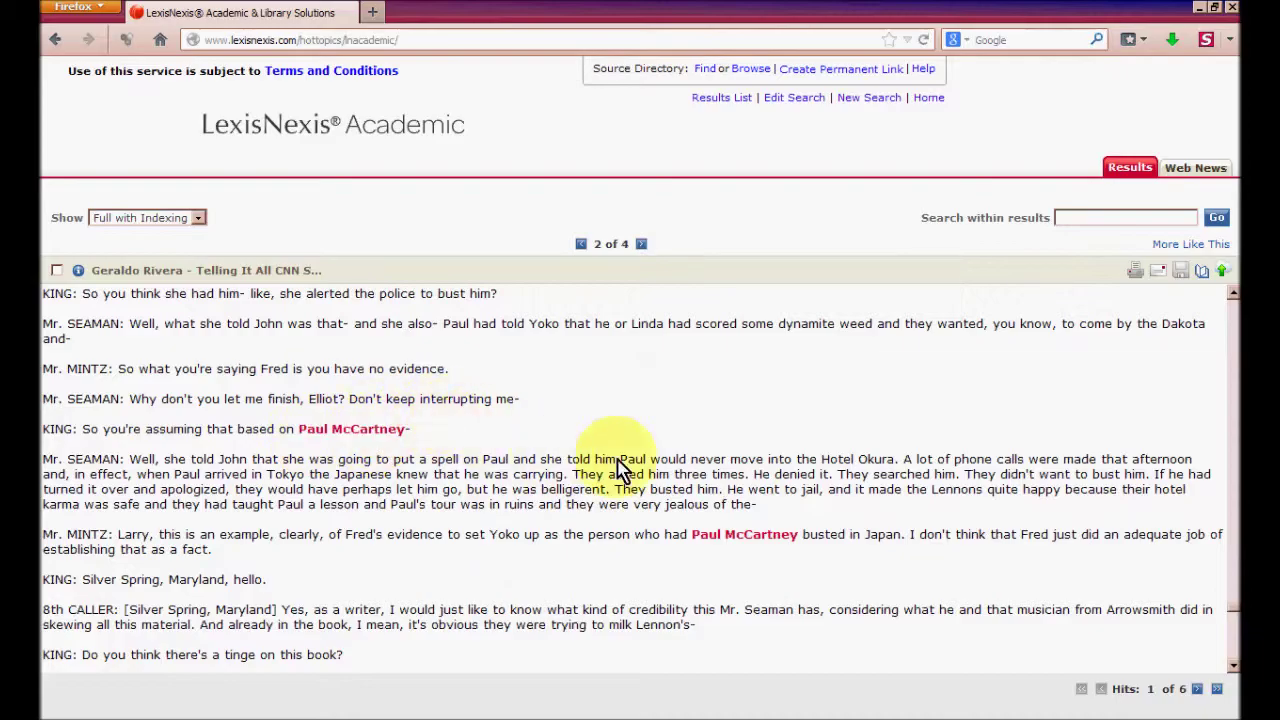
scroll(1223, 580, up, 5)
scroll(1232, 600, up, 15)
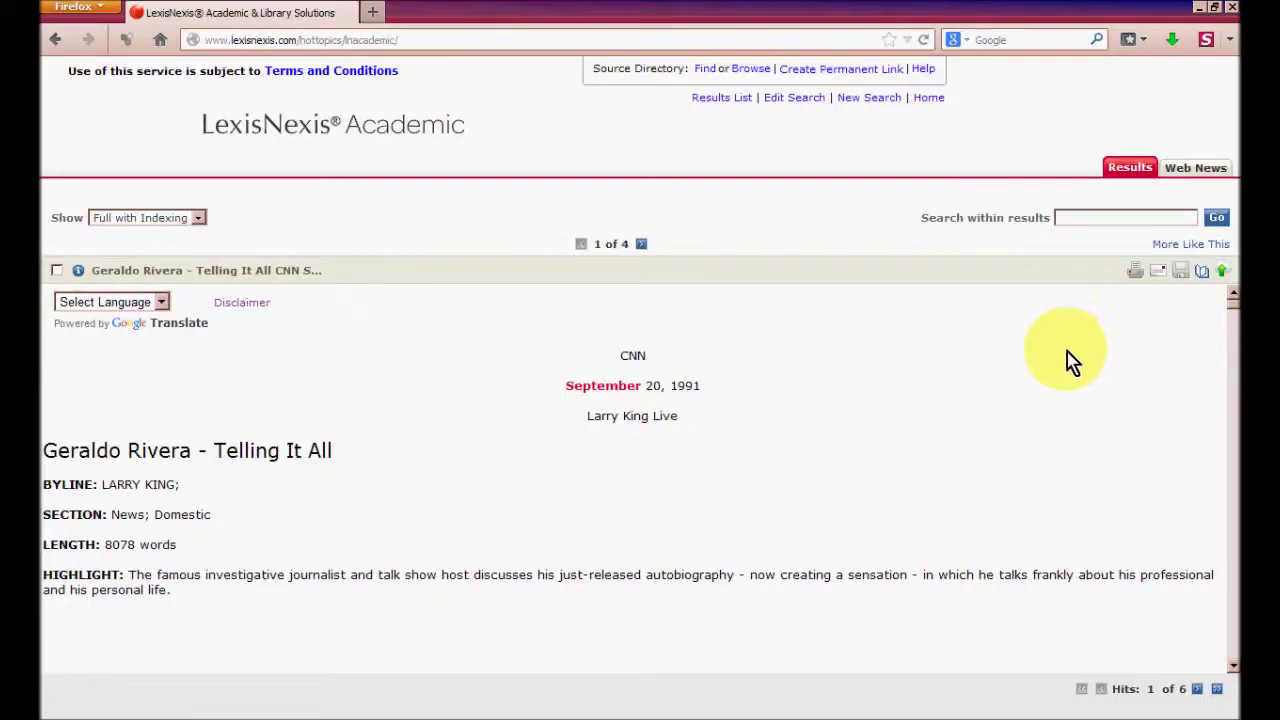
Step: Export the current document's bibliographic reference in APA style, displayed in a new window, and select the citation text
click(1204, 278)
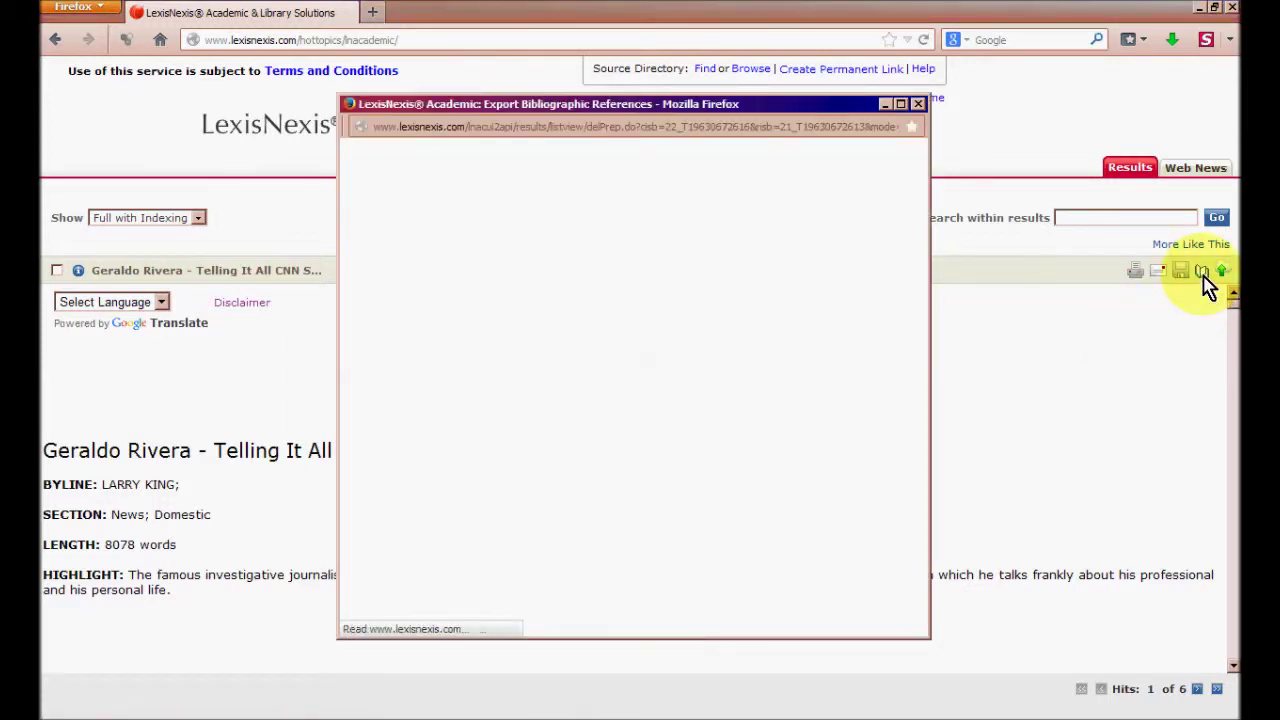
scroll(609, 278, down, 1)
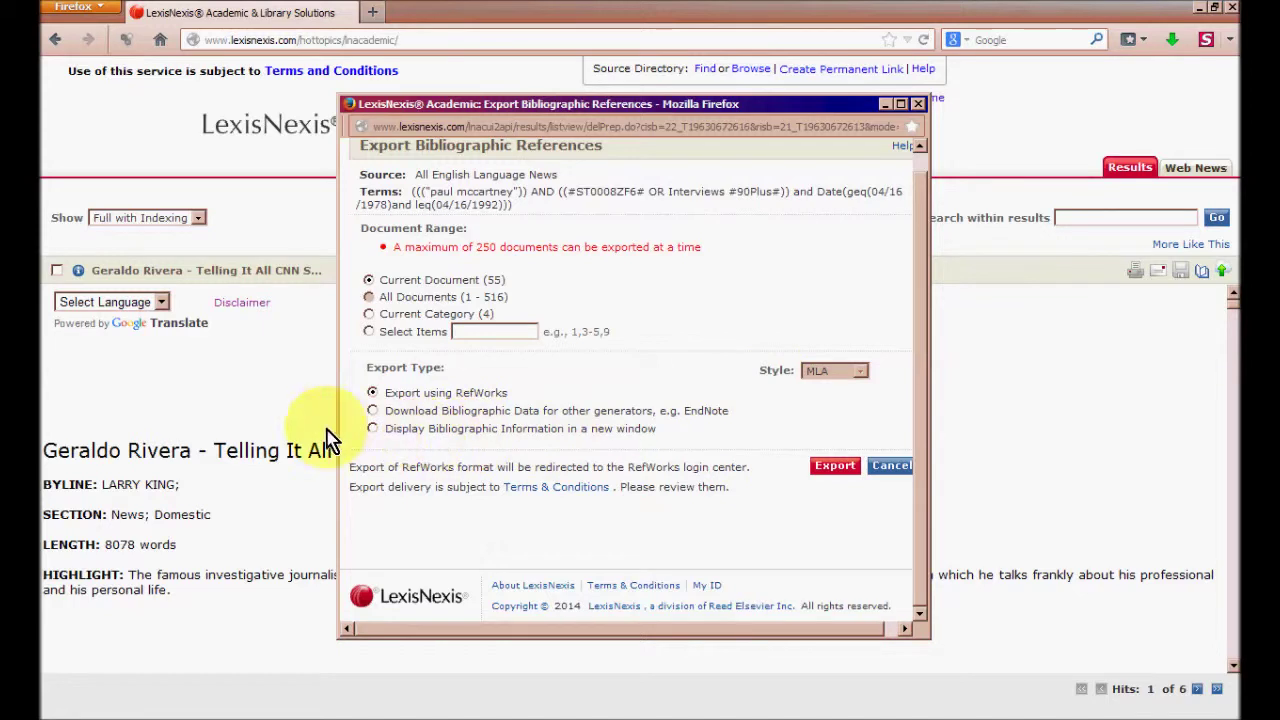
click(373, 430)
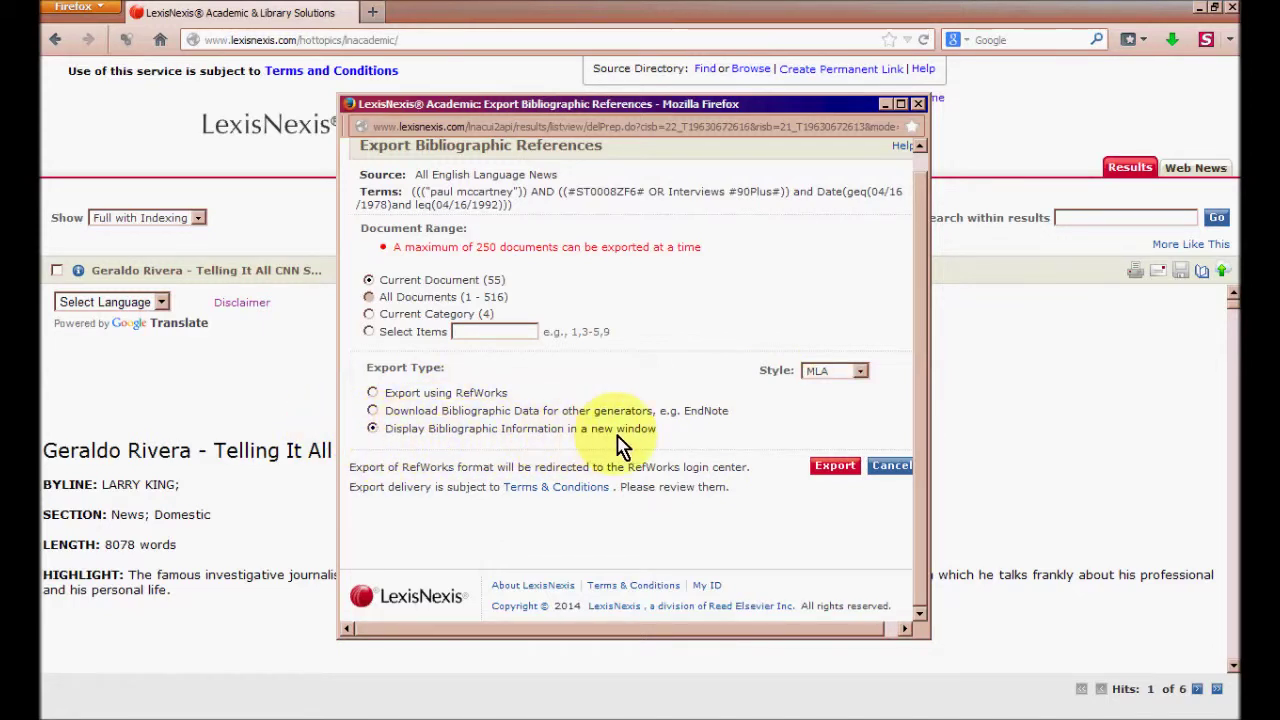
click(845, 371)
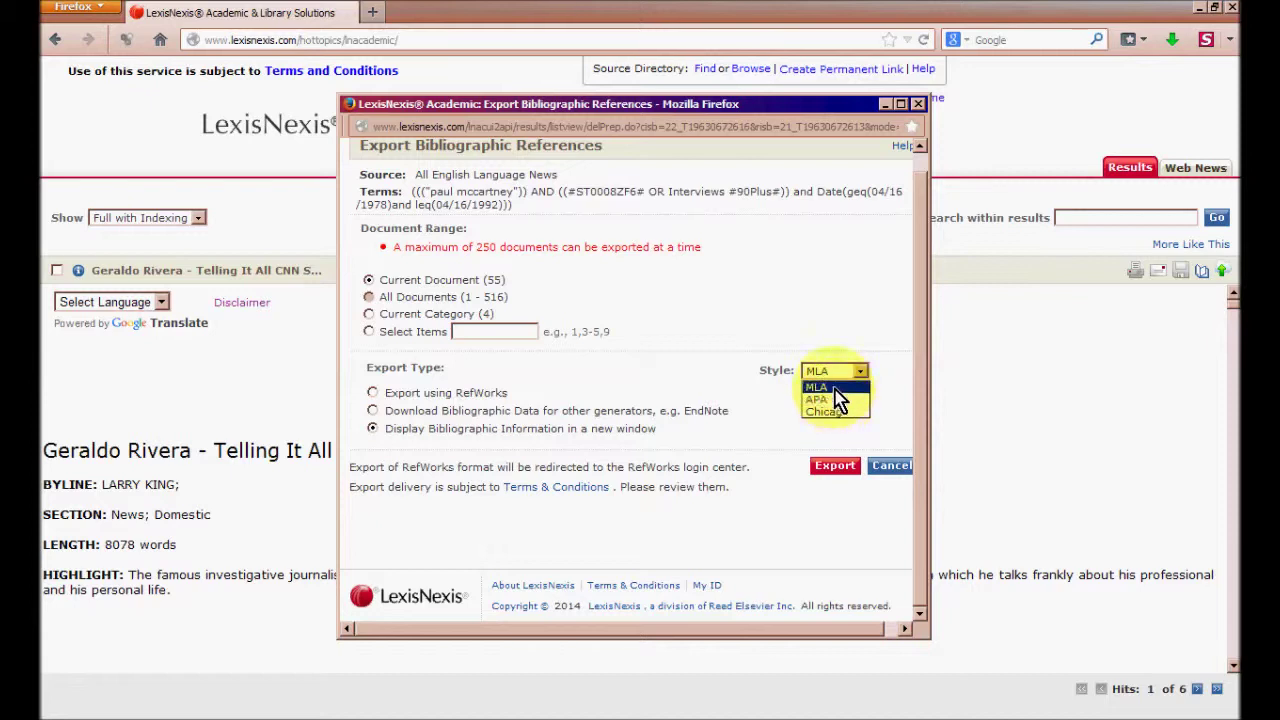
click(830, 400)
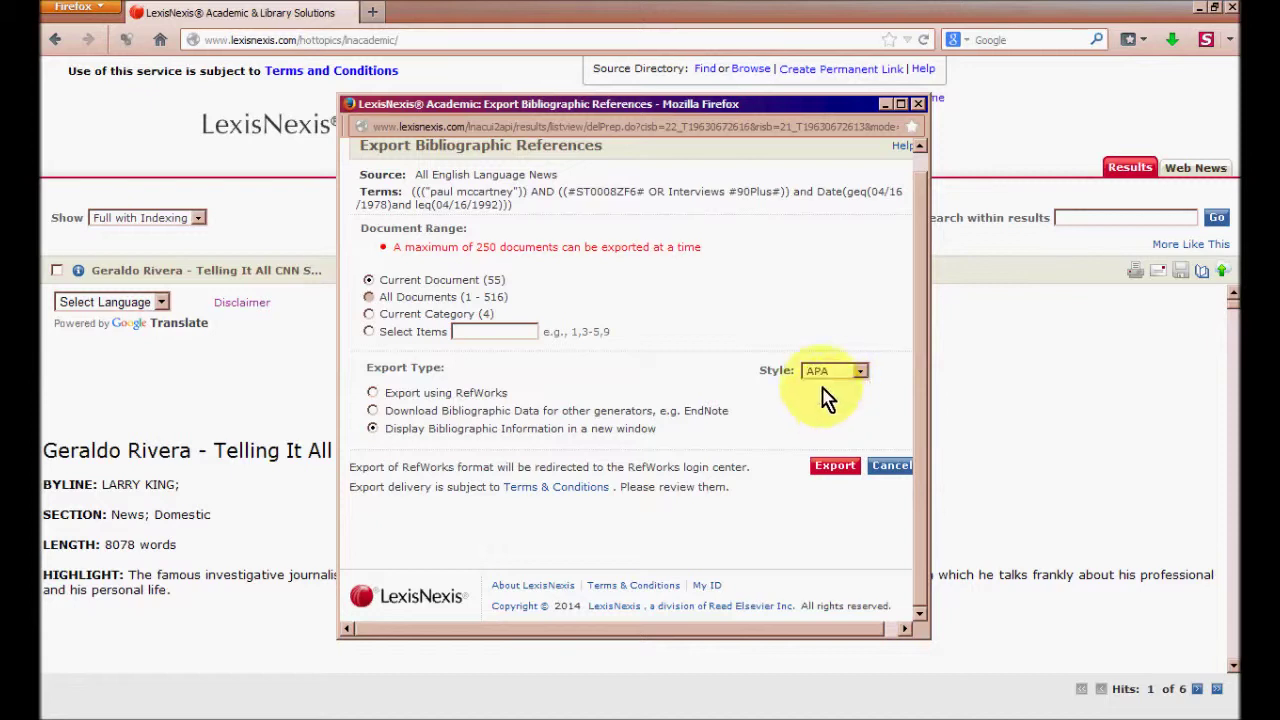
click(832, 467)
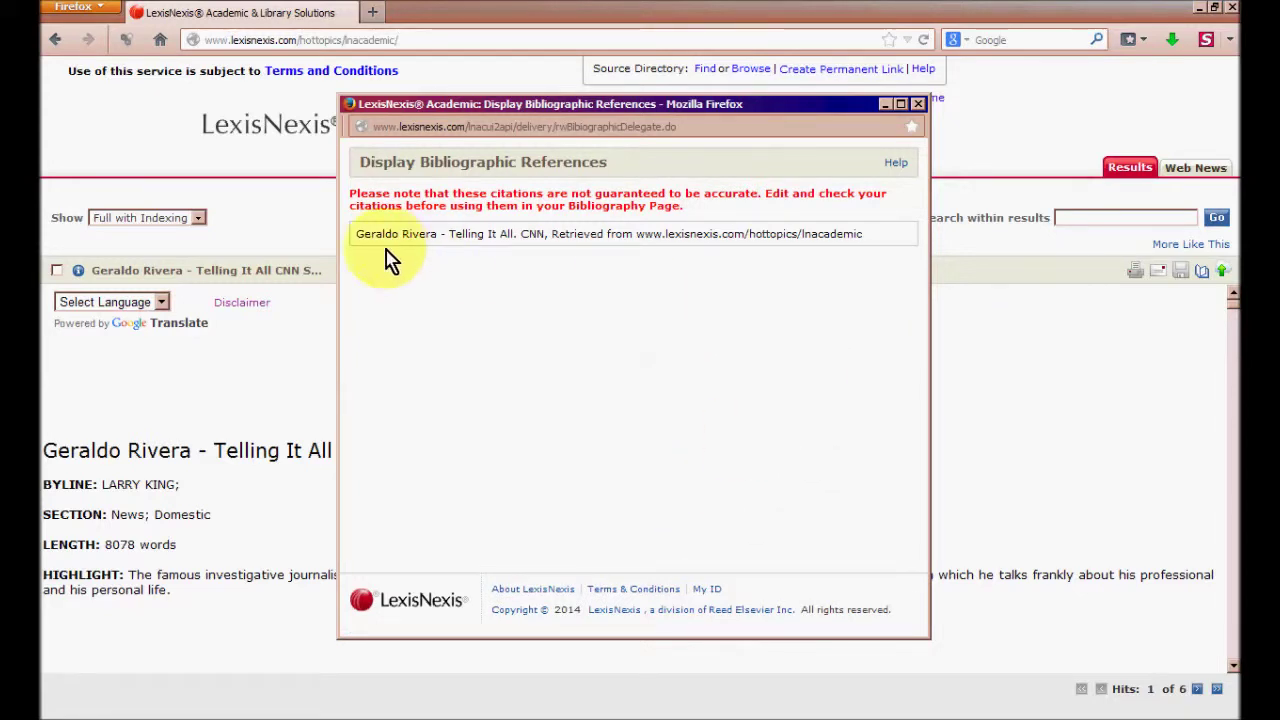
drag(359, 236, 877, 270)
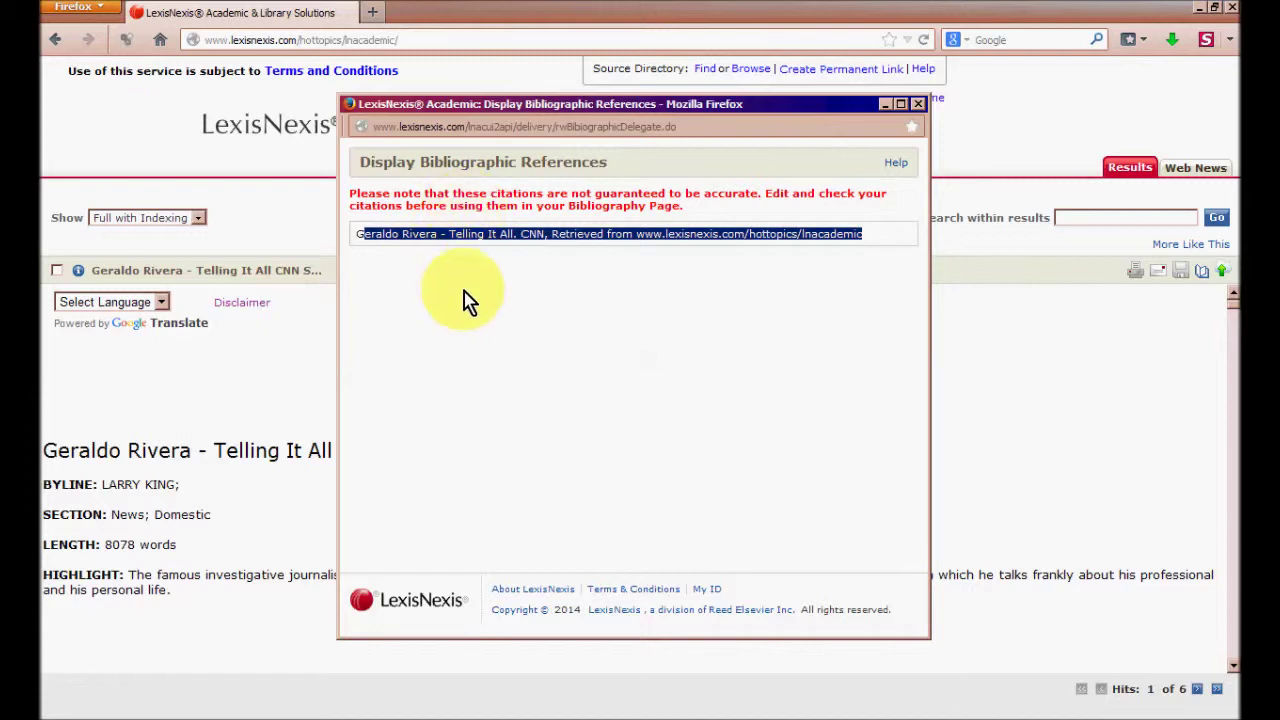
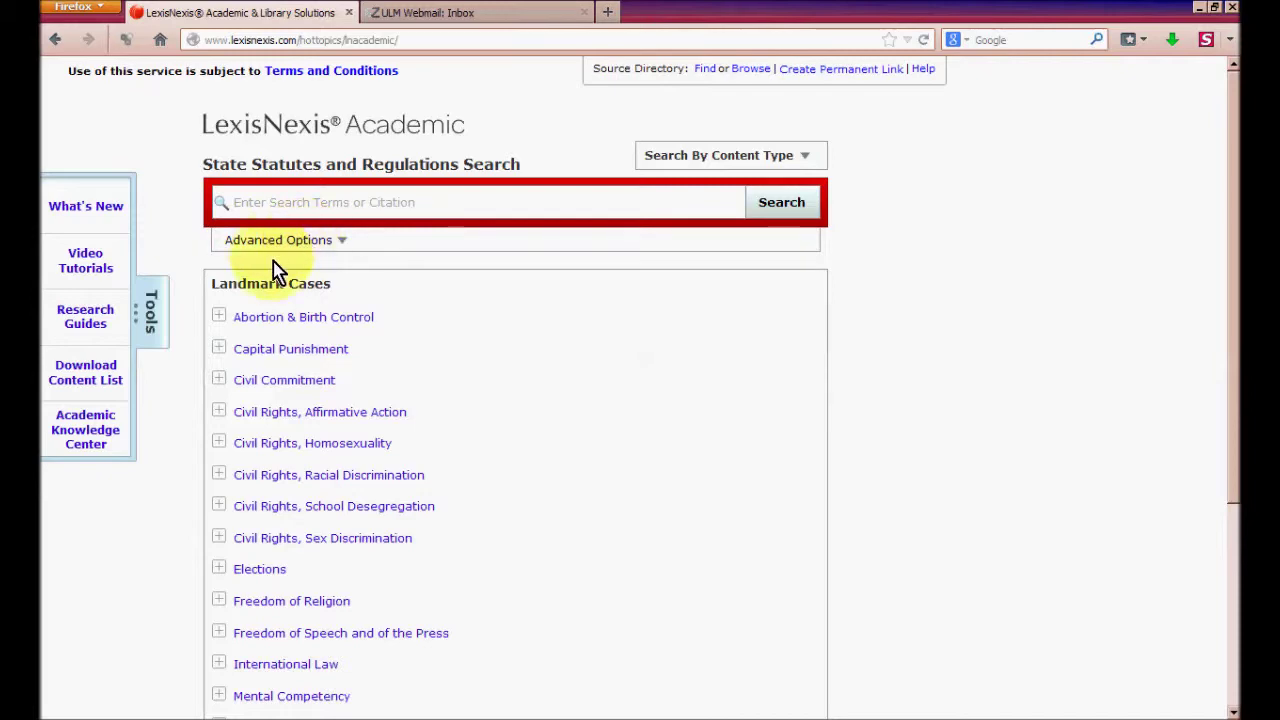
Step: Limit the State Statutes and Regulations search to the Statutory Code of Louisiana and apply the advanced options
click(307, 250)
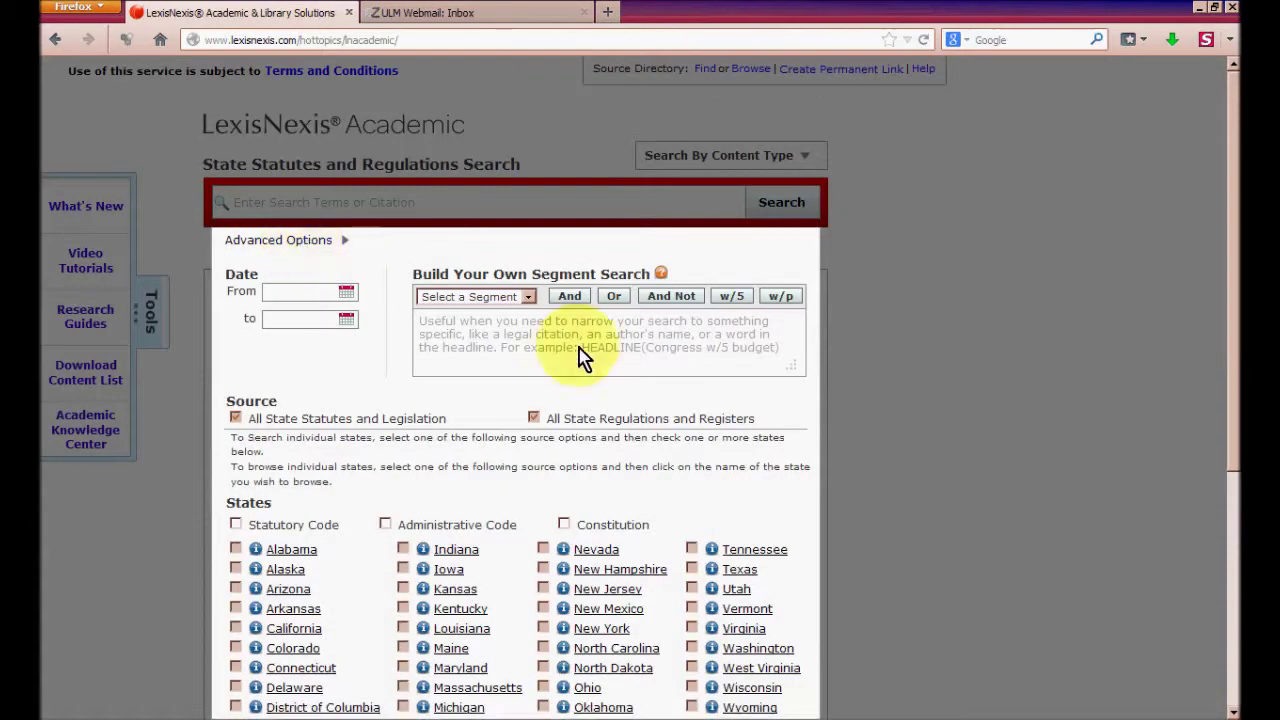
scroll(537, 351, down, 4)
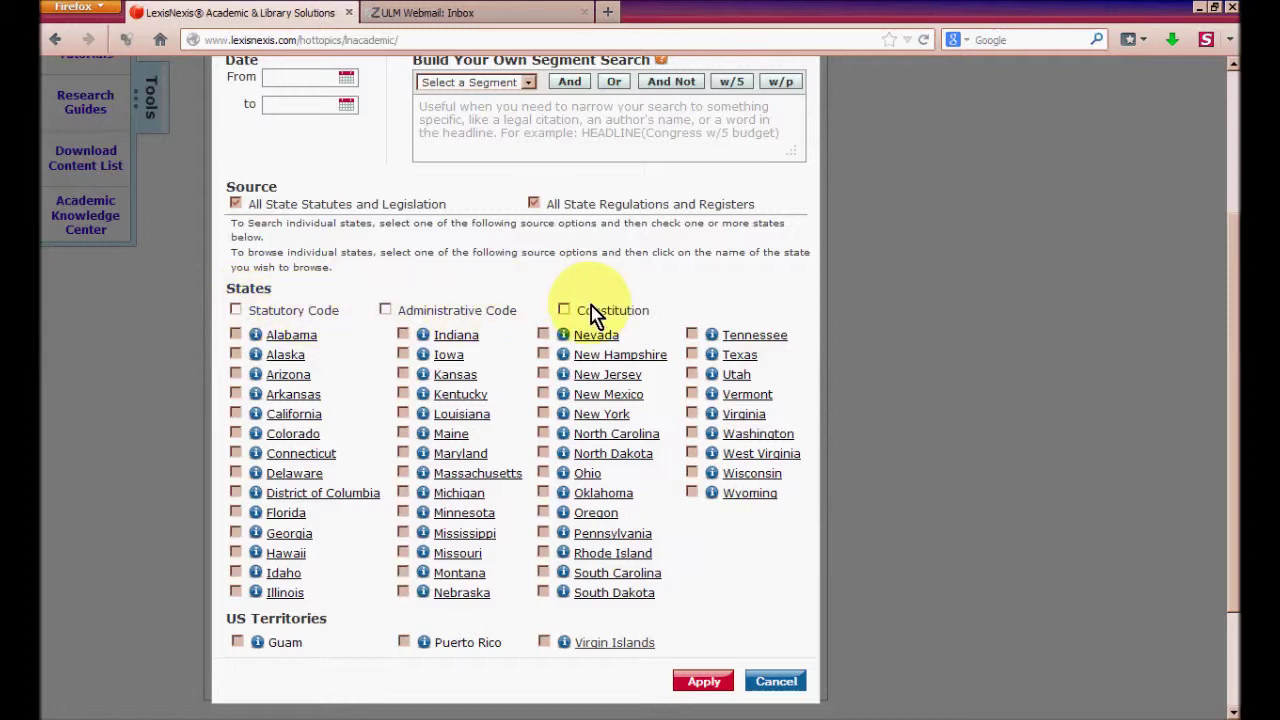
click(385, 310)
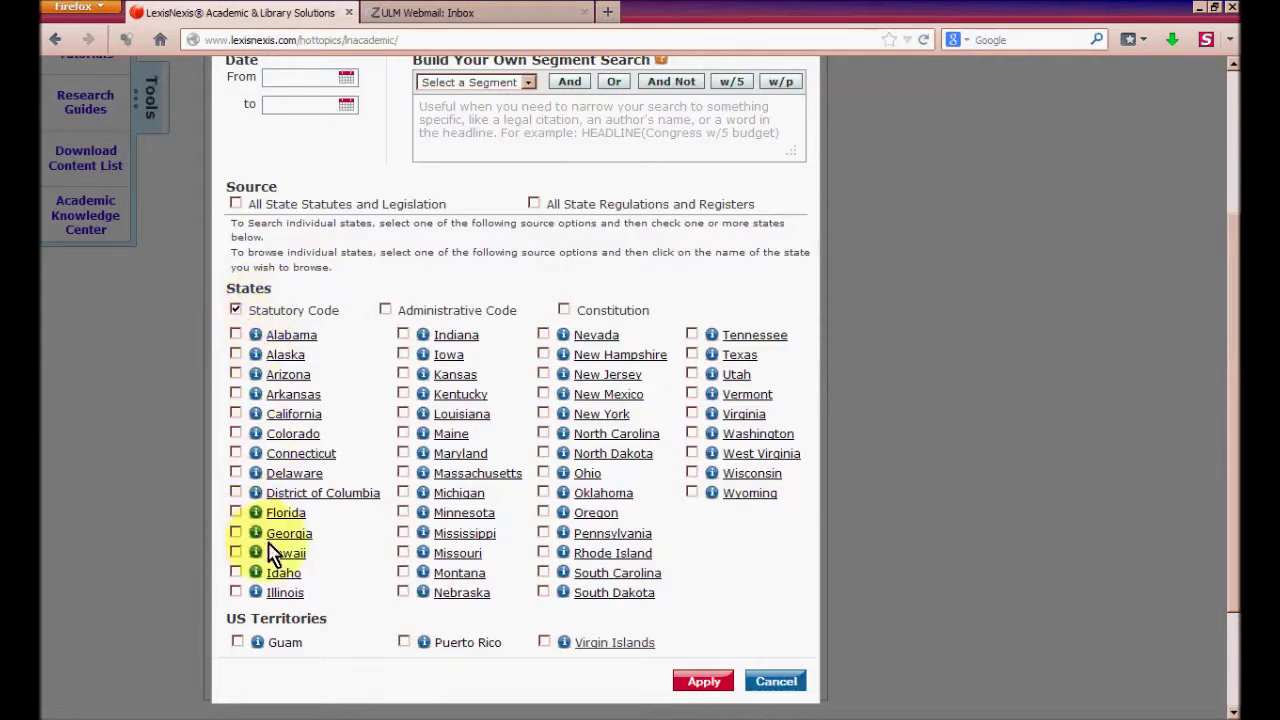
click(403, 414)
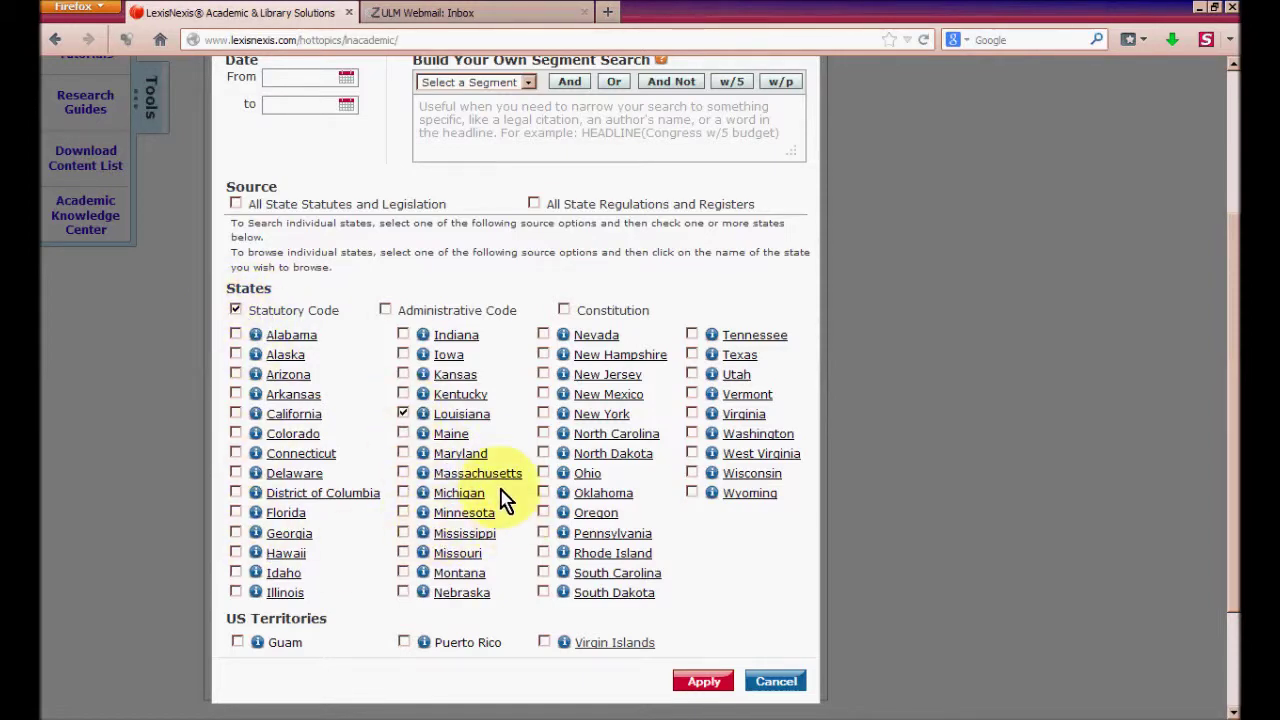
scroll(505, 508, up, 3)
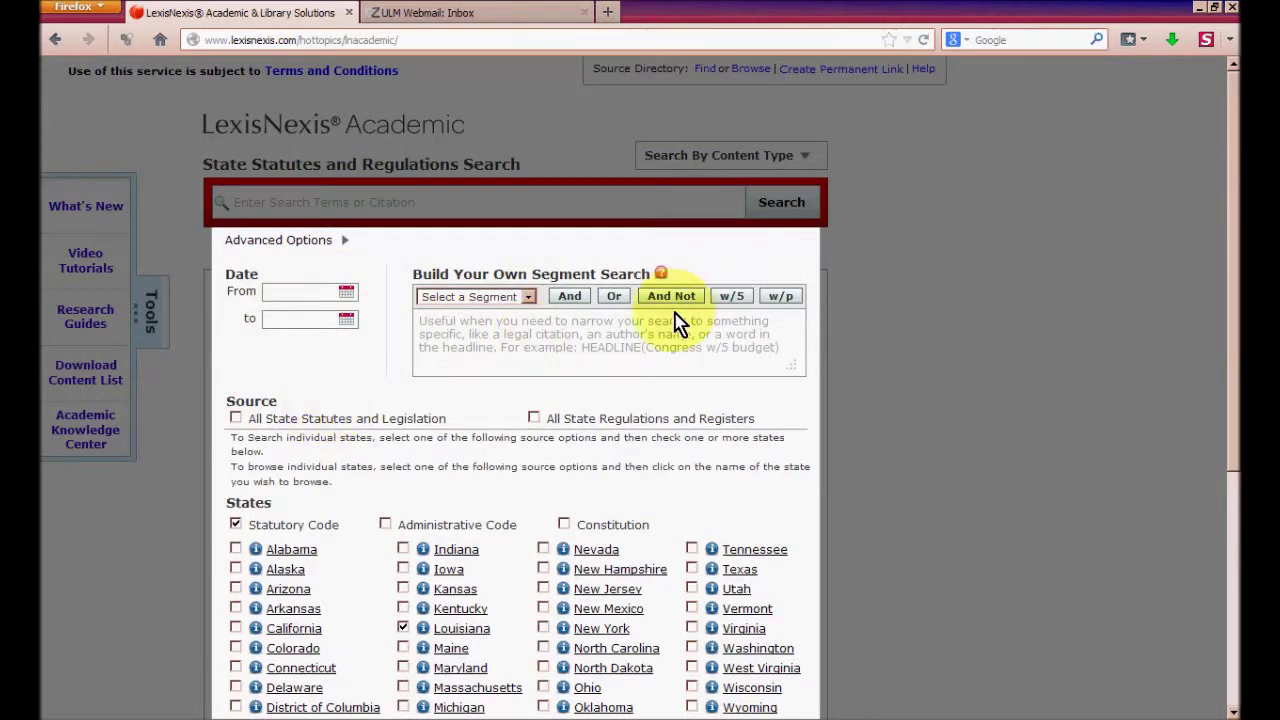
scroll(680, 320, down, 5)
click(700, 537)
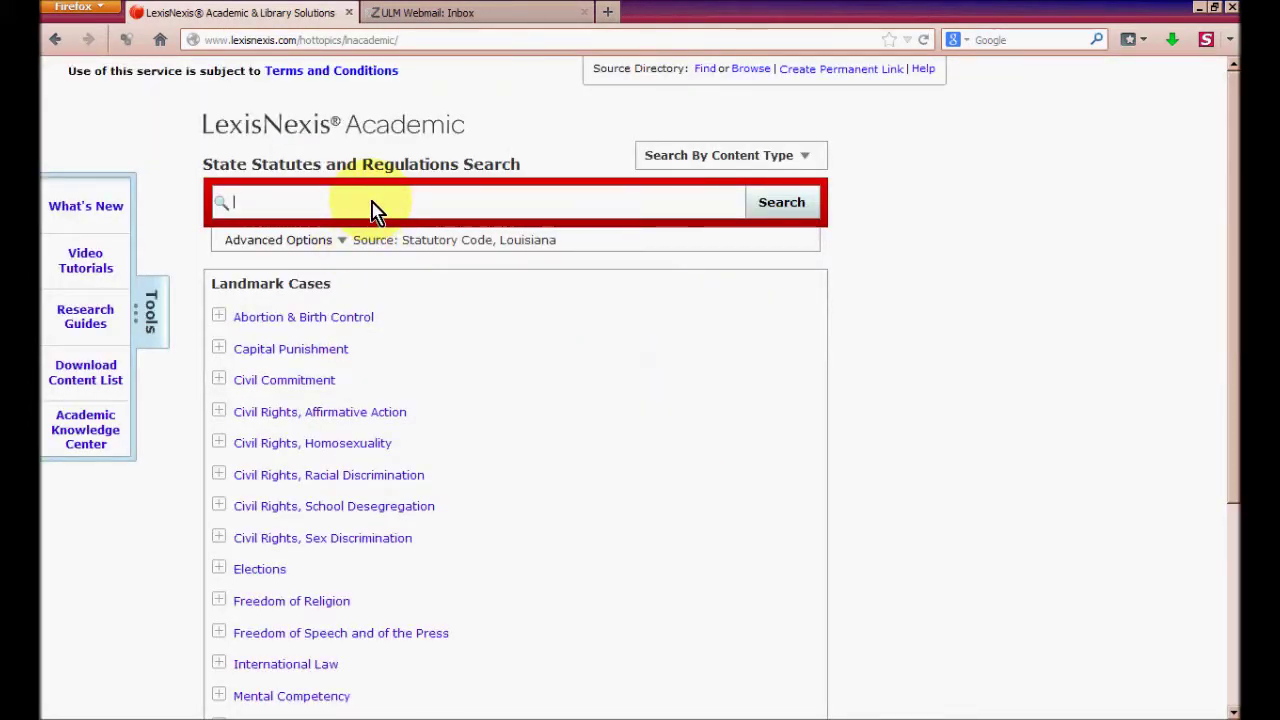
Step: Search the Louisiana statutes for dog laws and open La. R.S. 3:2773 on dogs as personal property
key(Return)
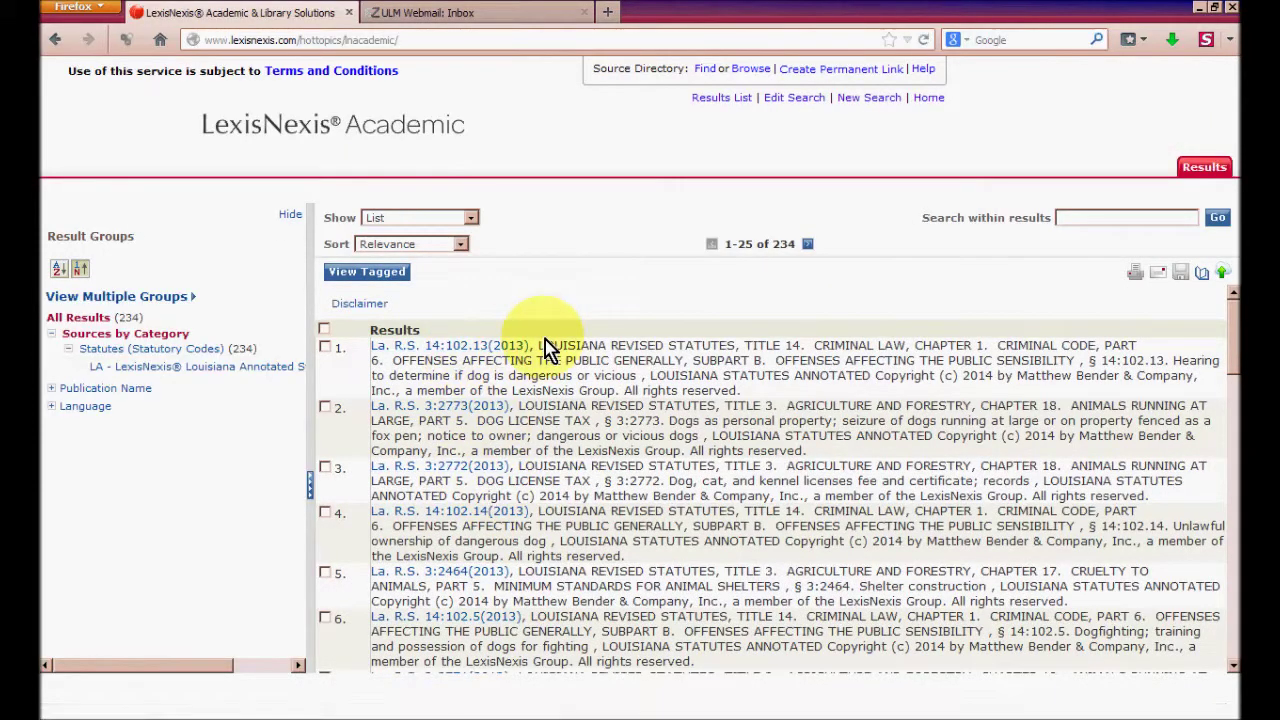
scroll(545, 347, down, 3)
scroll(500, 425, up, 3)
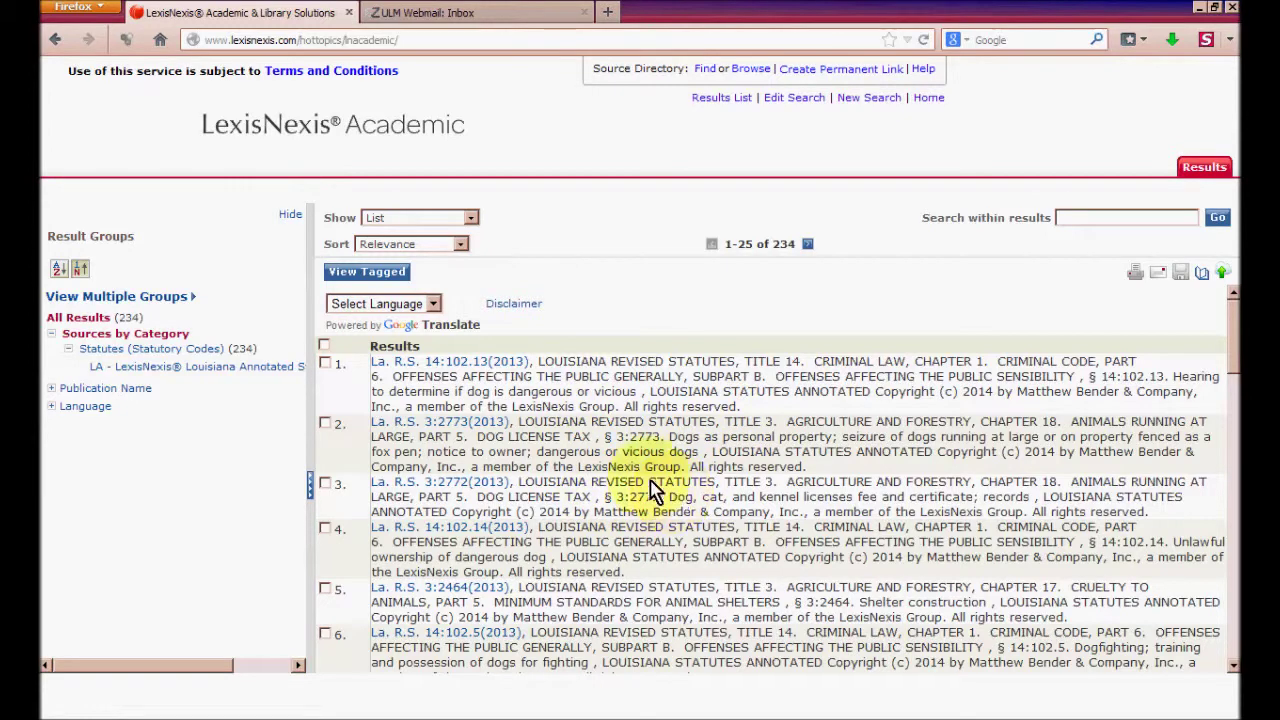
click(430, 425)
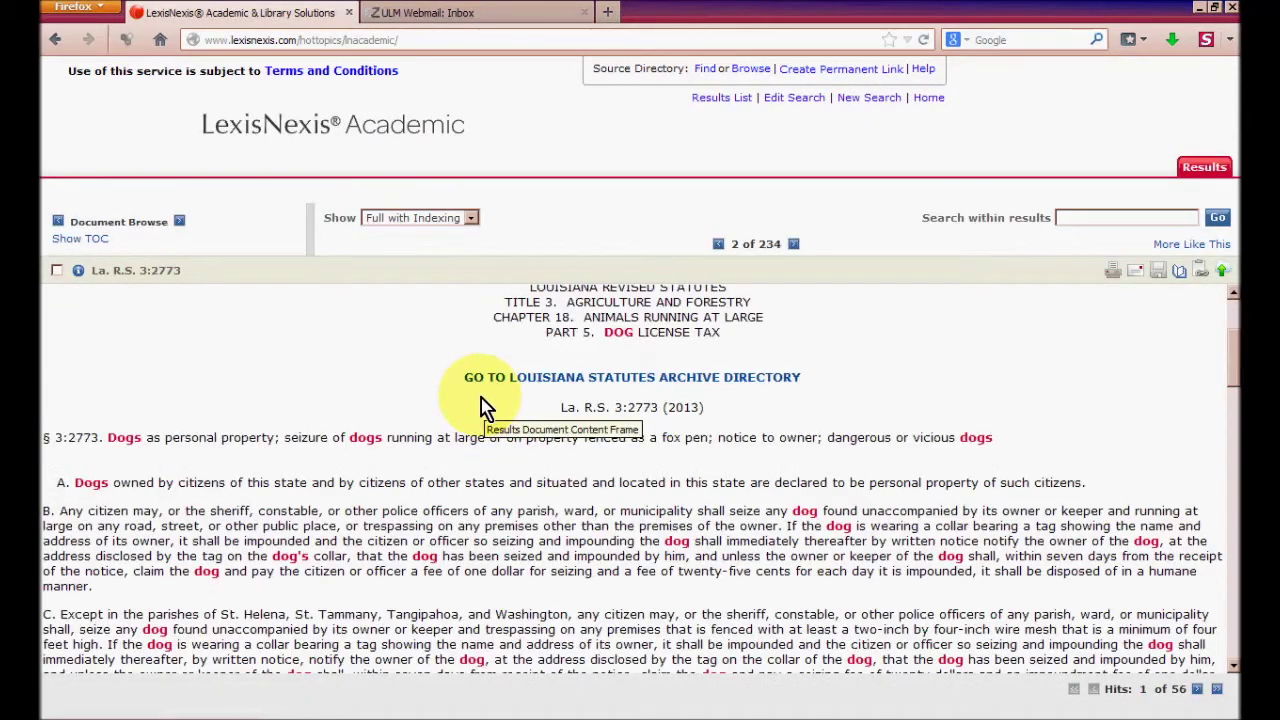
Step: Examine the statute's subsections on seizing and killing dogs, its history, related statutes and case notes
scroll(480, 407, down, 2)
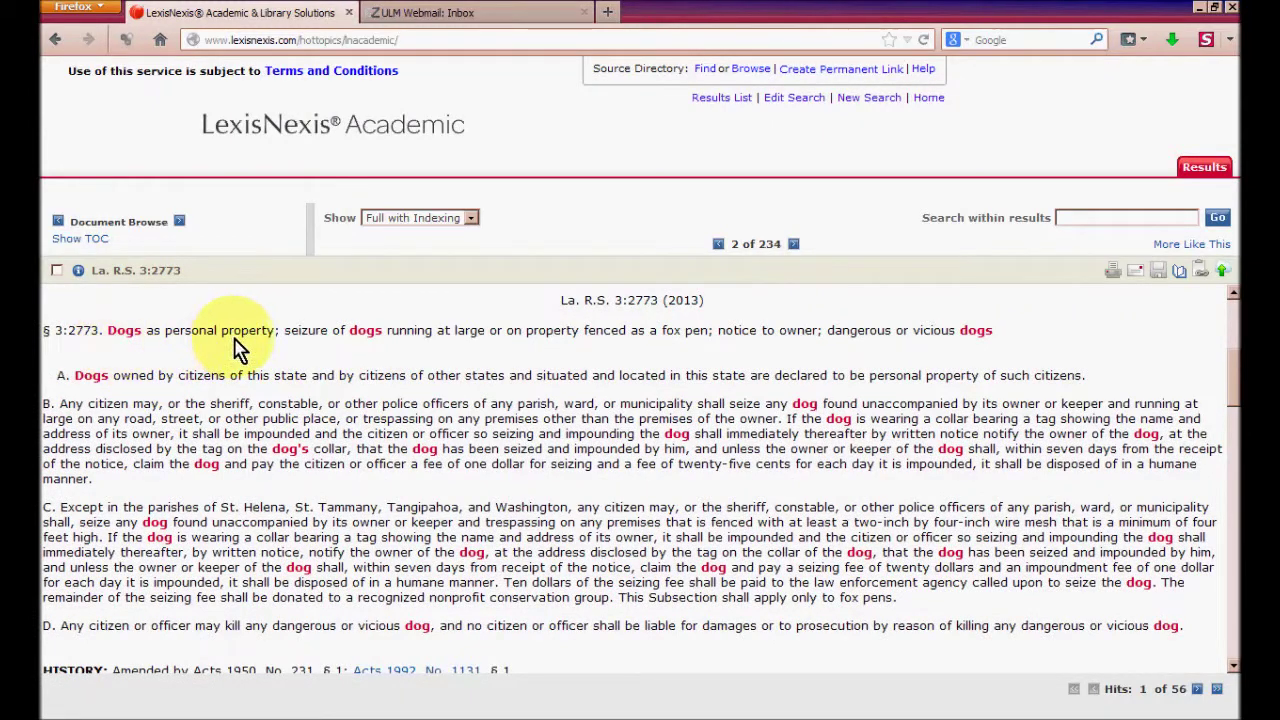
scroll(360, 345, up, 1)
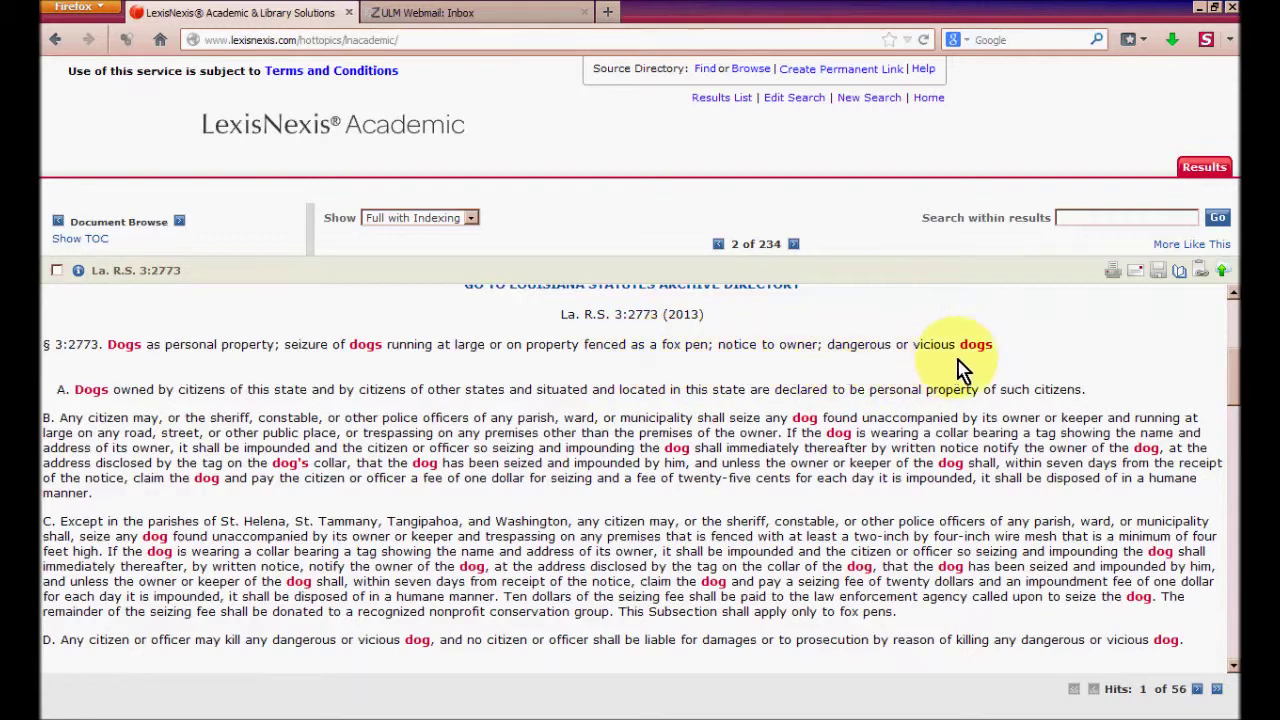
scroll(423, 391, down, 2)
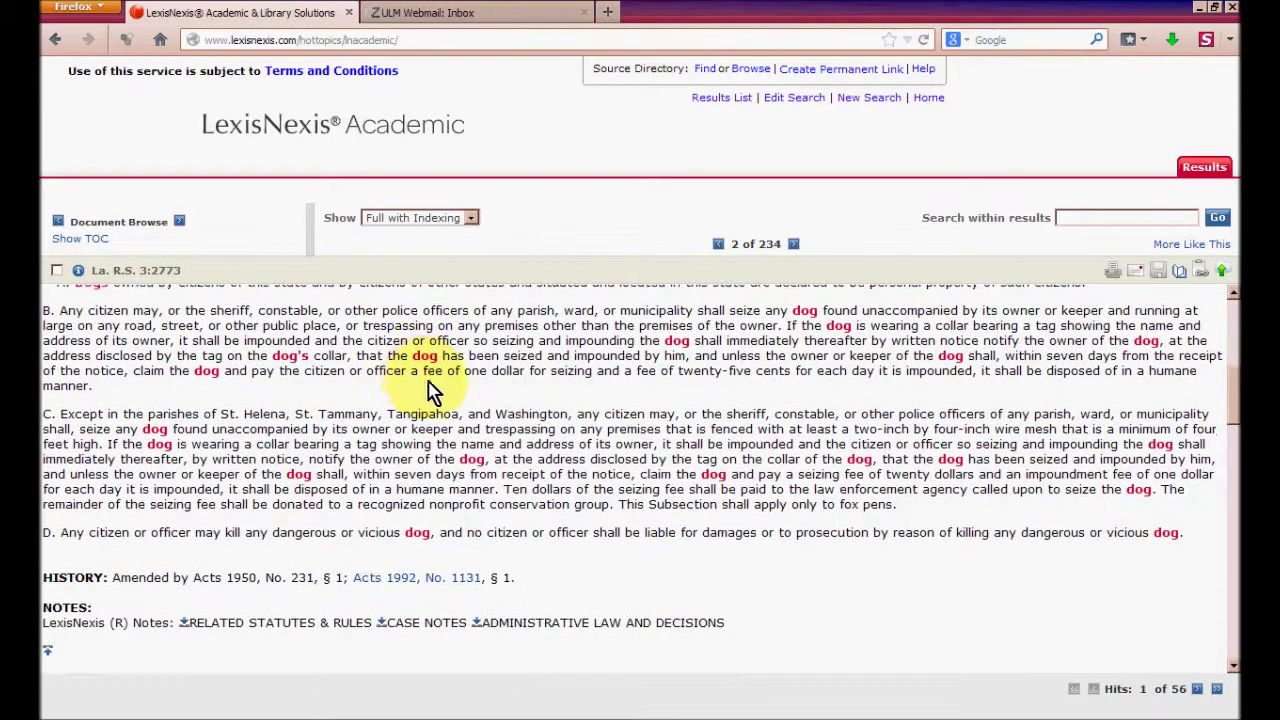
scroll(343, 490, up, 3)
scroll(343, 490, down, 5)
scroll(343, 490, down, 10)
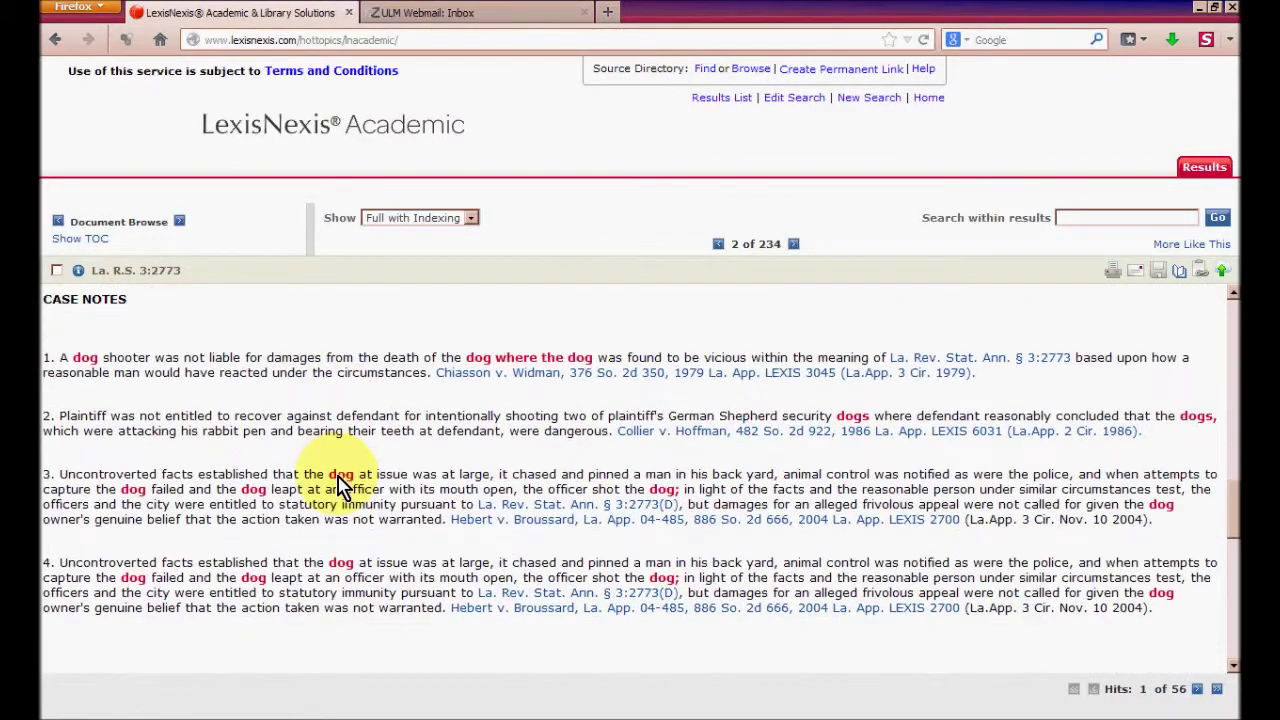
scroll(337, 480, up, 4)
scroll(337, 486, down, 2)
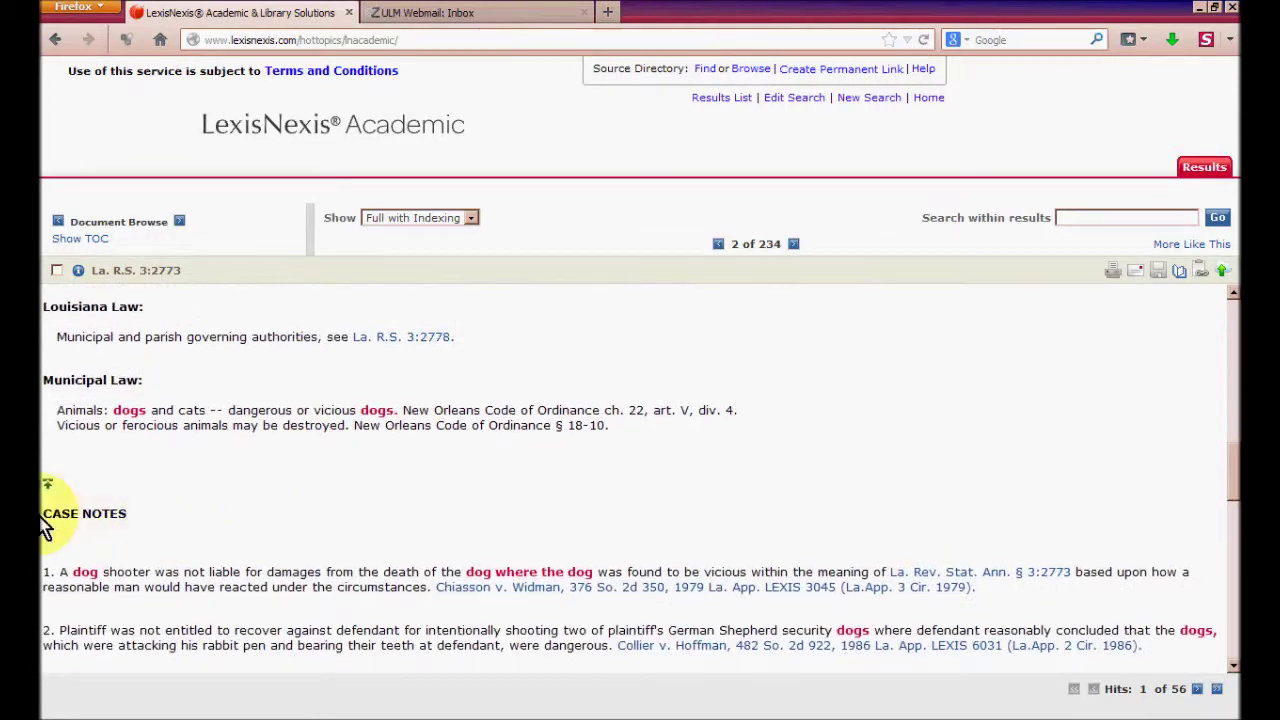
scroll(70, 480, down, 2)
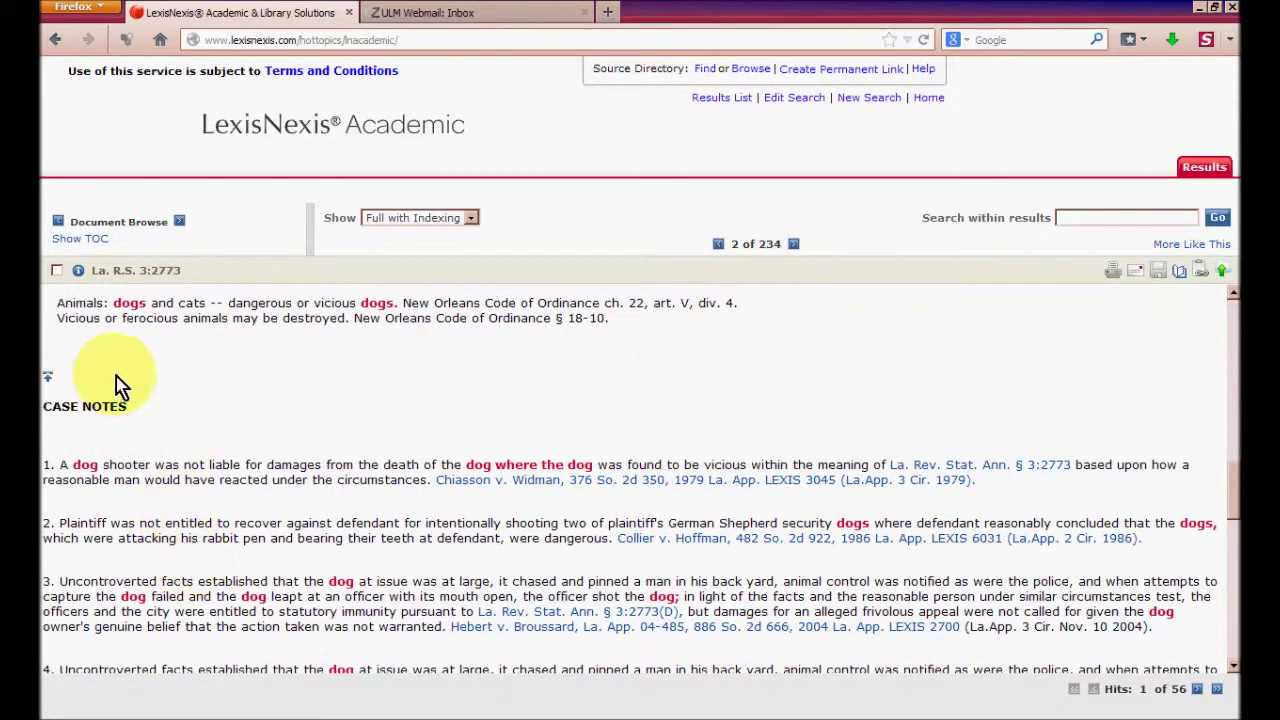
scroll(240, 449, up, 8)
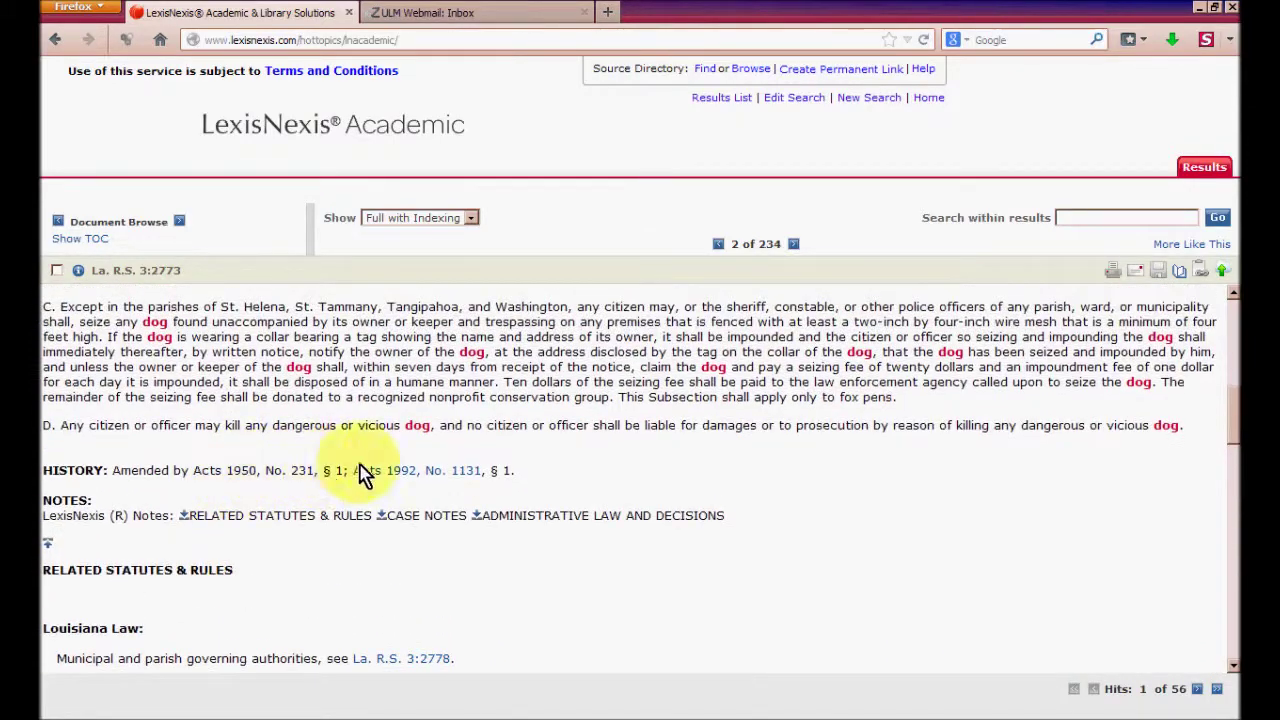
Step: Review La. R.S. 3:2773 from its heading through the history note, case notes and administrative law decisions
scroll(320, 451, up, 5)
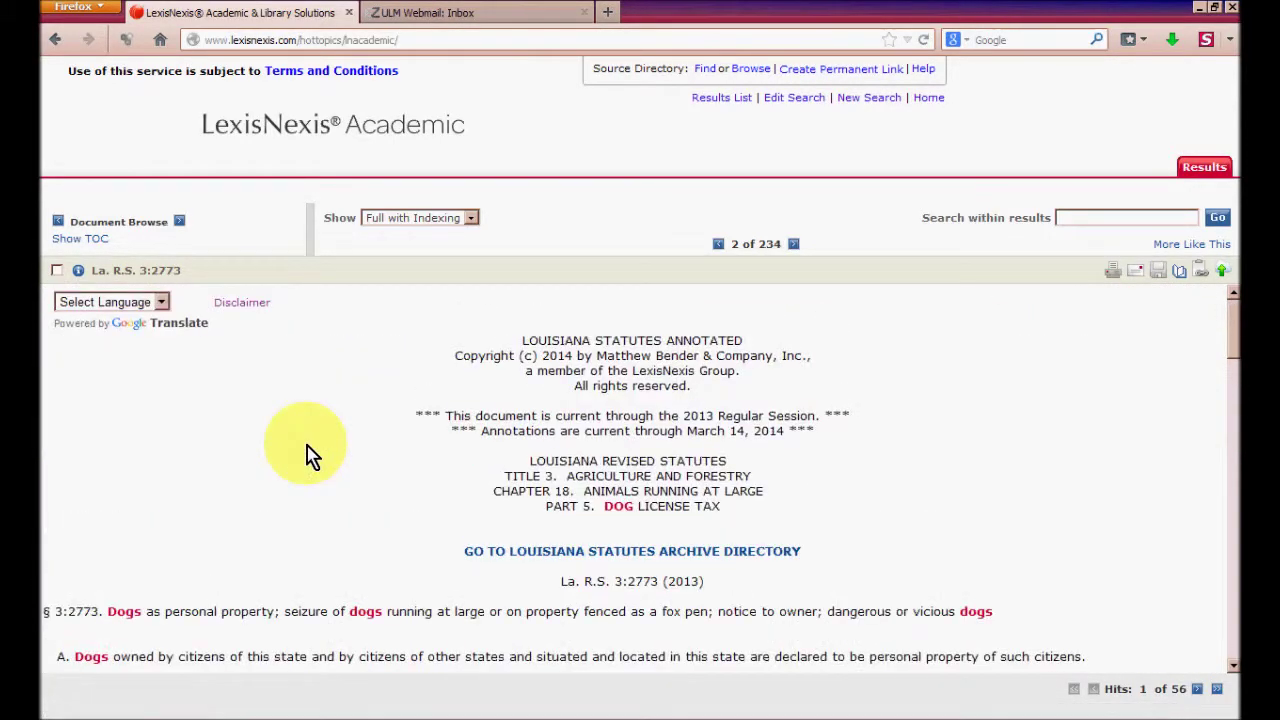
scroll(471, 423, down, 5)
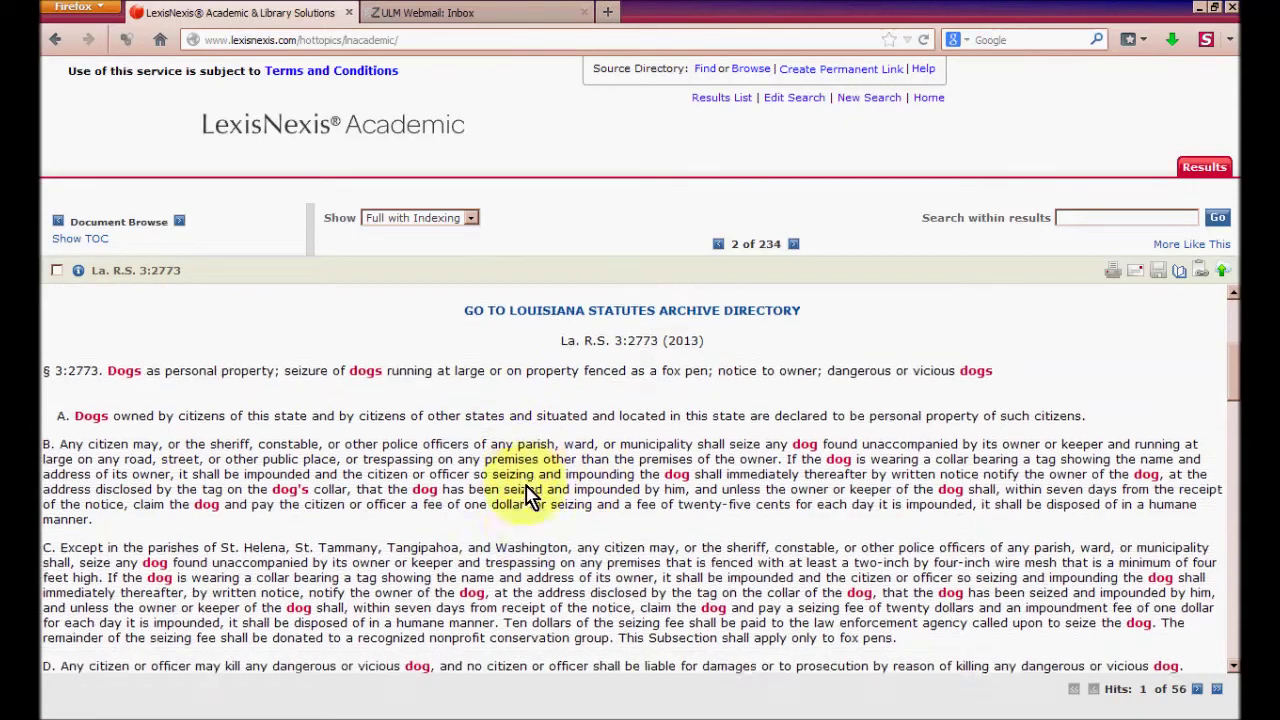
scroll(527, 495, down, 2)
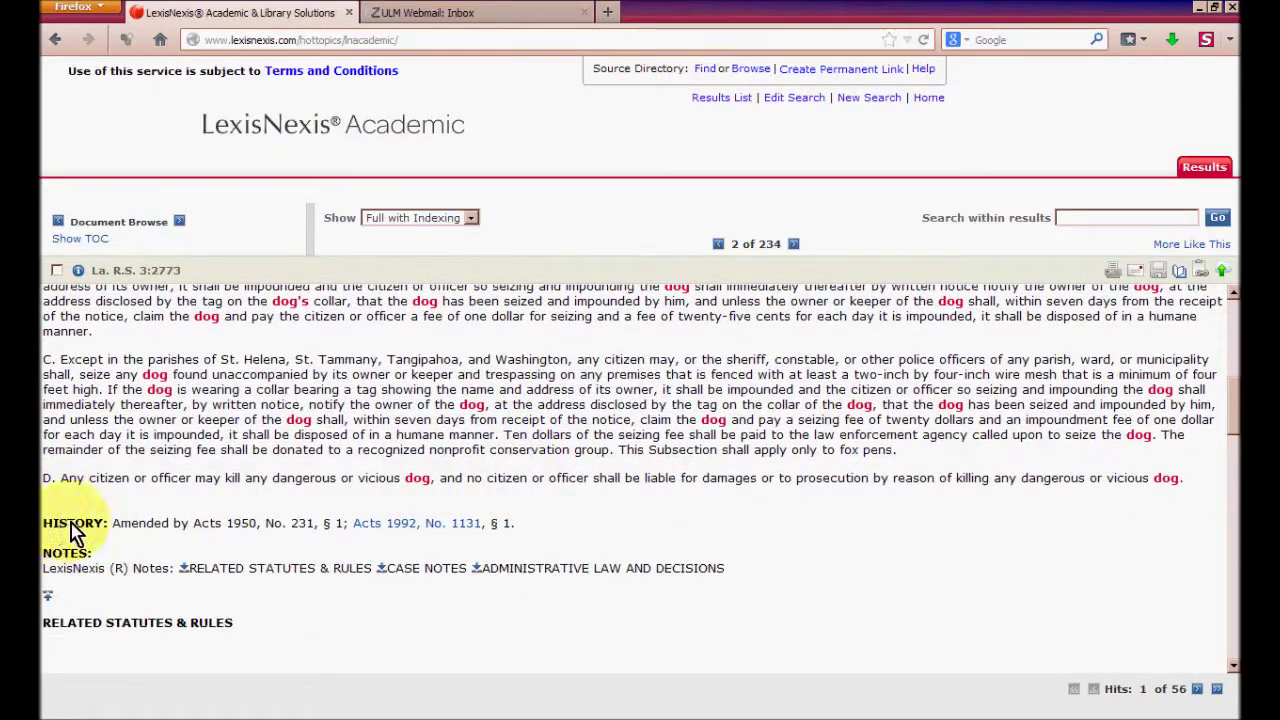
triple_click(55, 528)
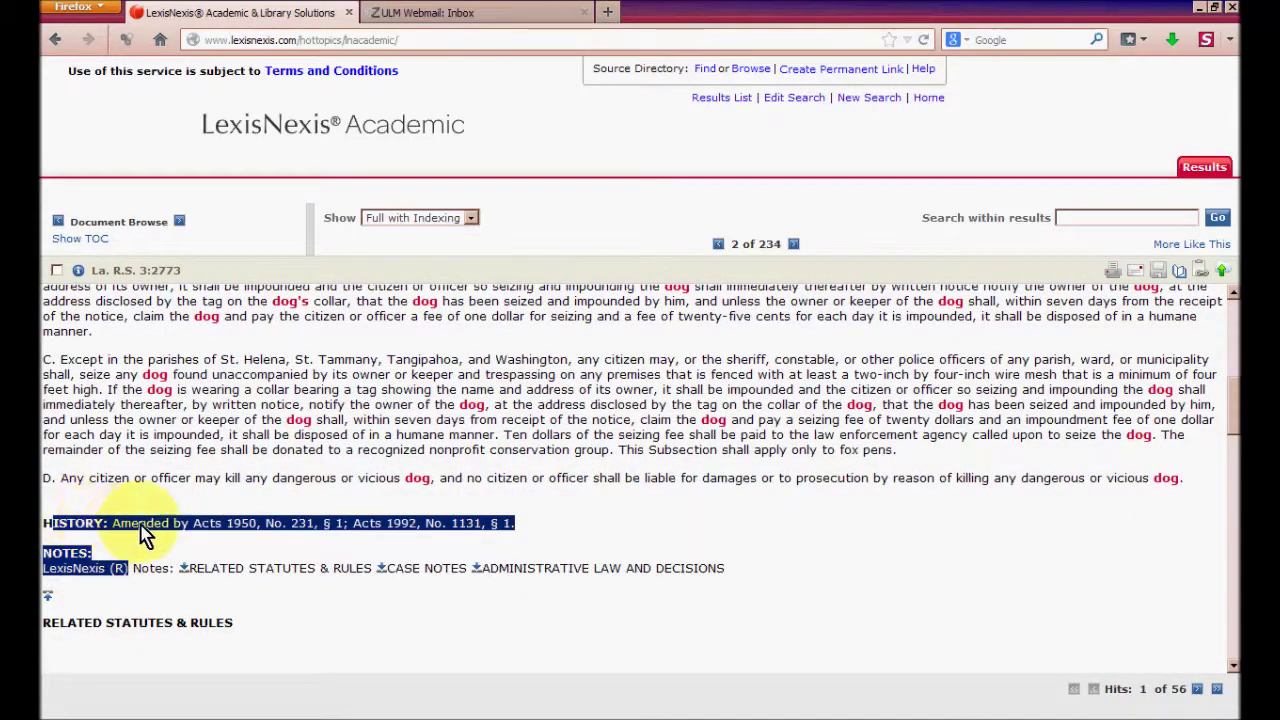
scroll(365, 460, up, 6)
scroll(365, 460, down, 5)
click(329, 343)
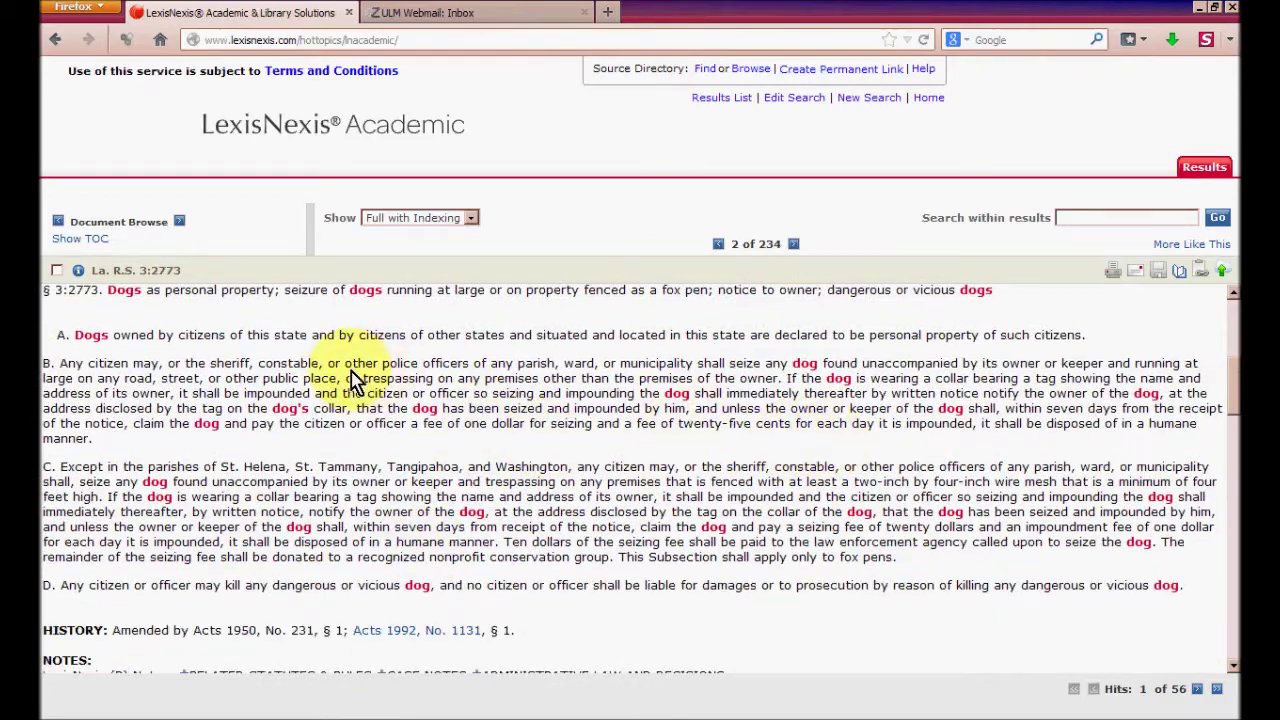
scroll(435, 495, down, 5)
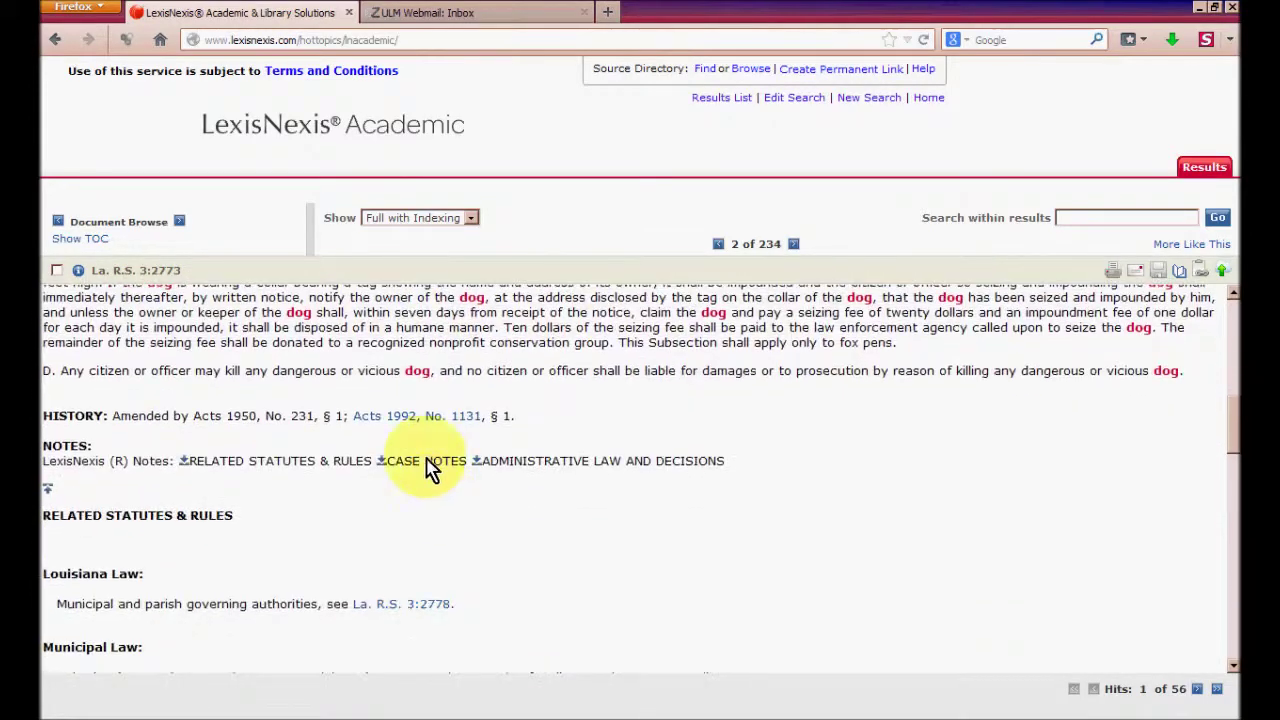
scroll(300, 540, down, 5)
scroll(320, 571, down, 5)
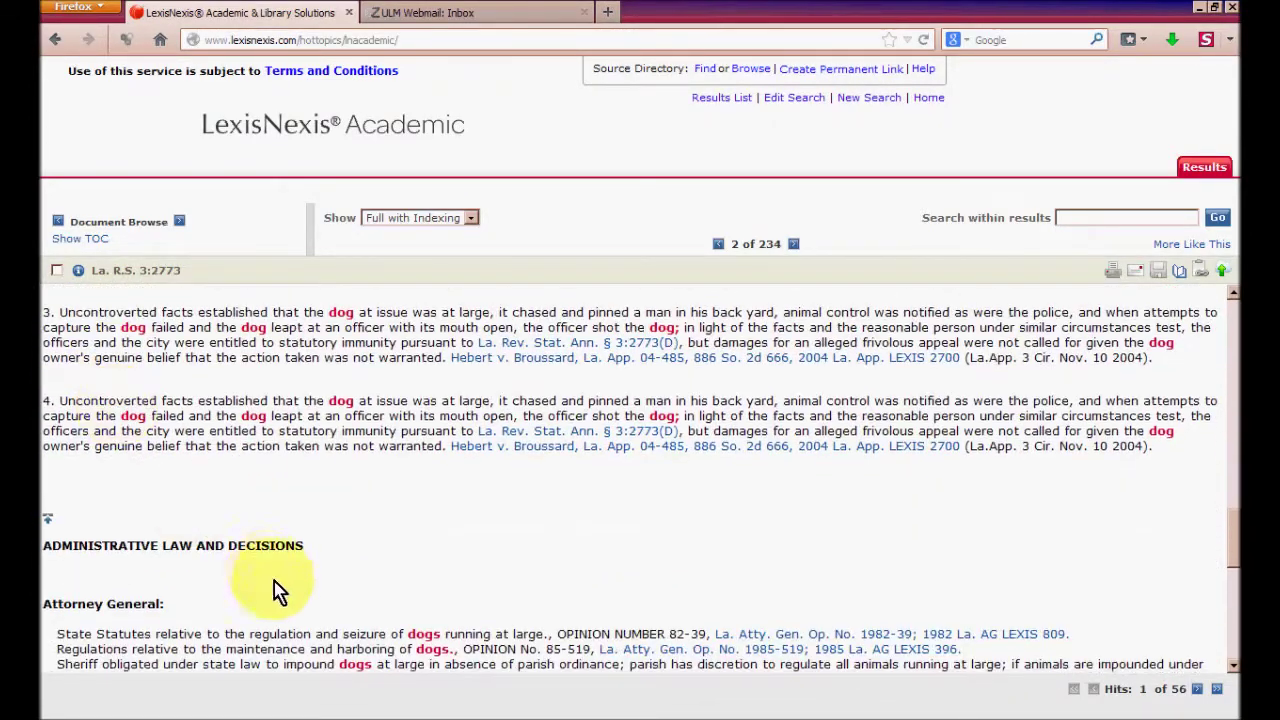
scroll(270, 580, up, 1)
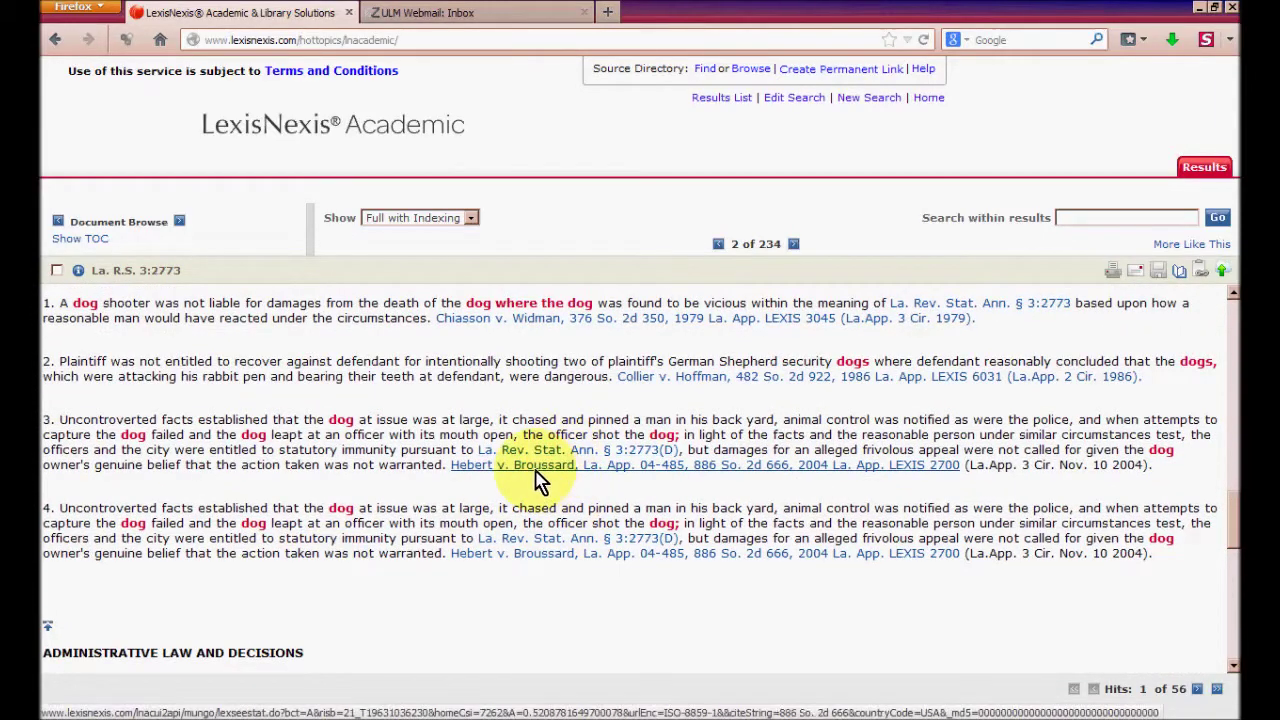
scroll(260, 475, up, 5)
scroll(291, 500, down, 5)
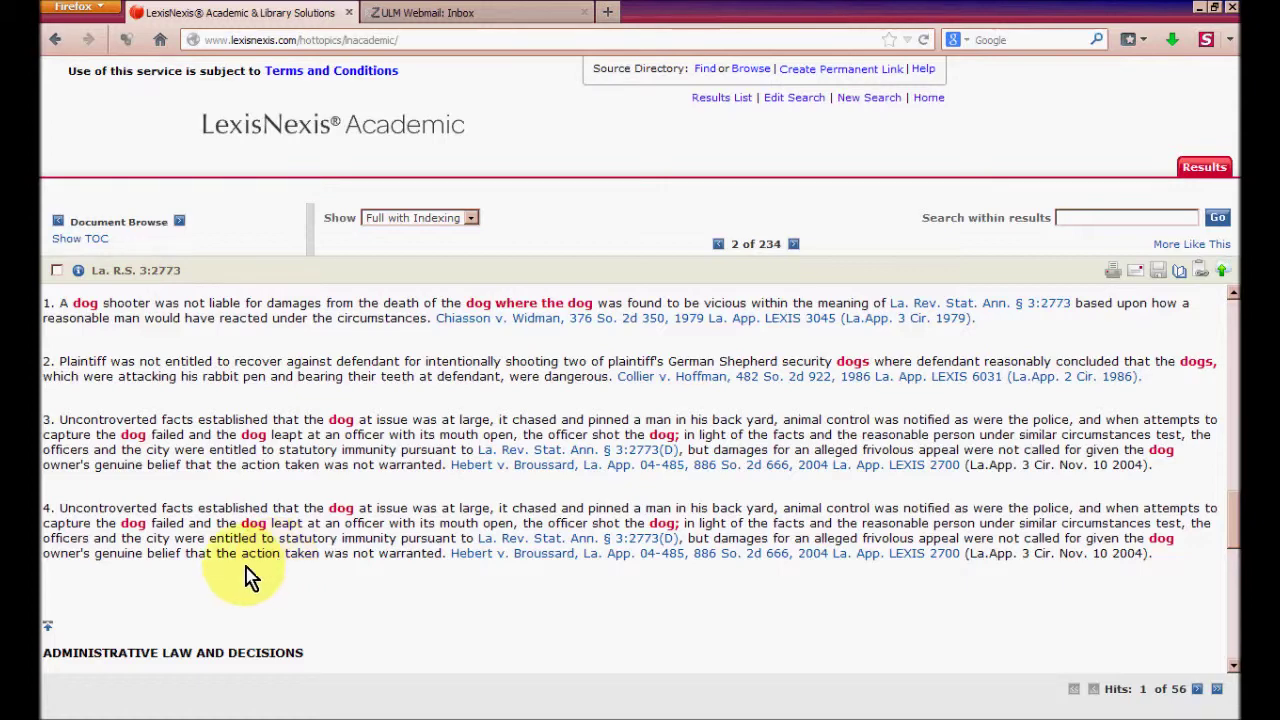
Step: Open the cited case 482 So. 2d 922 from the second case note and read its summary and opinion
scroll(251, 580, up, 2)
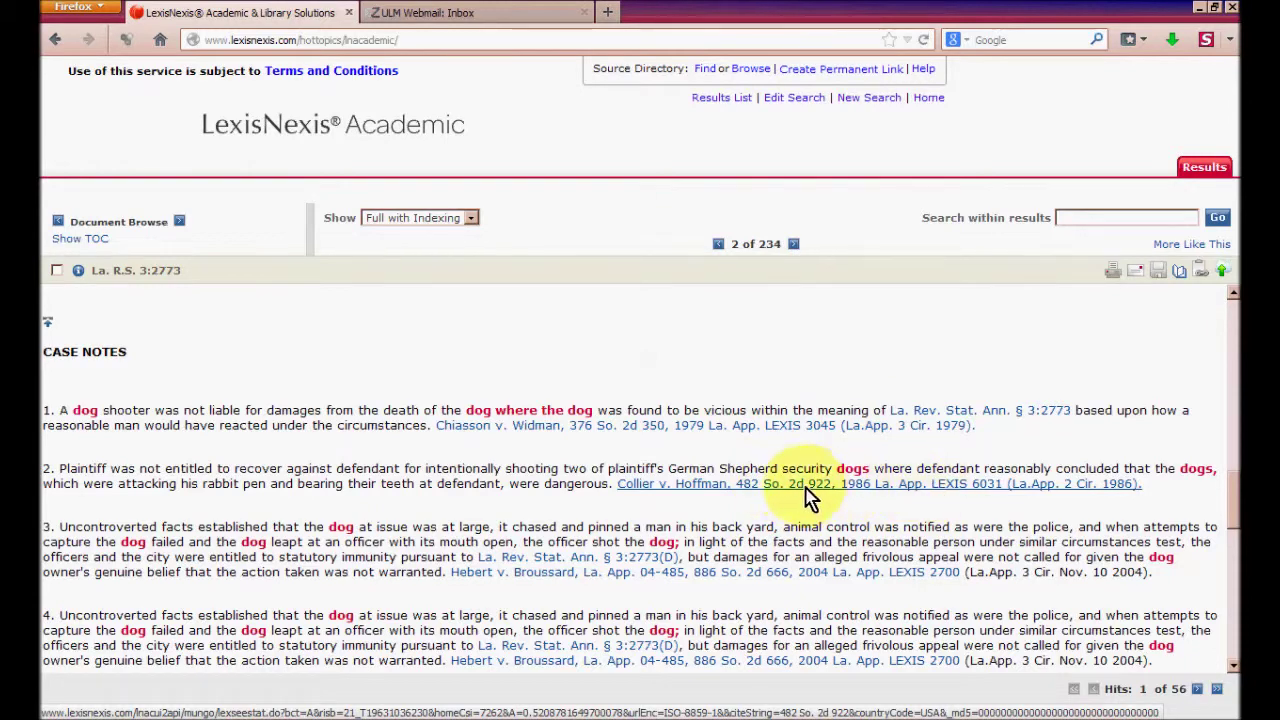
click(805, 486)
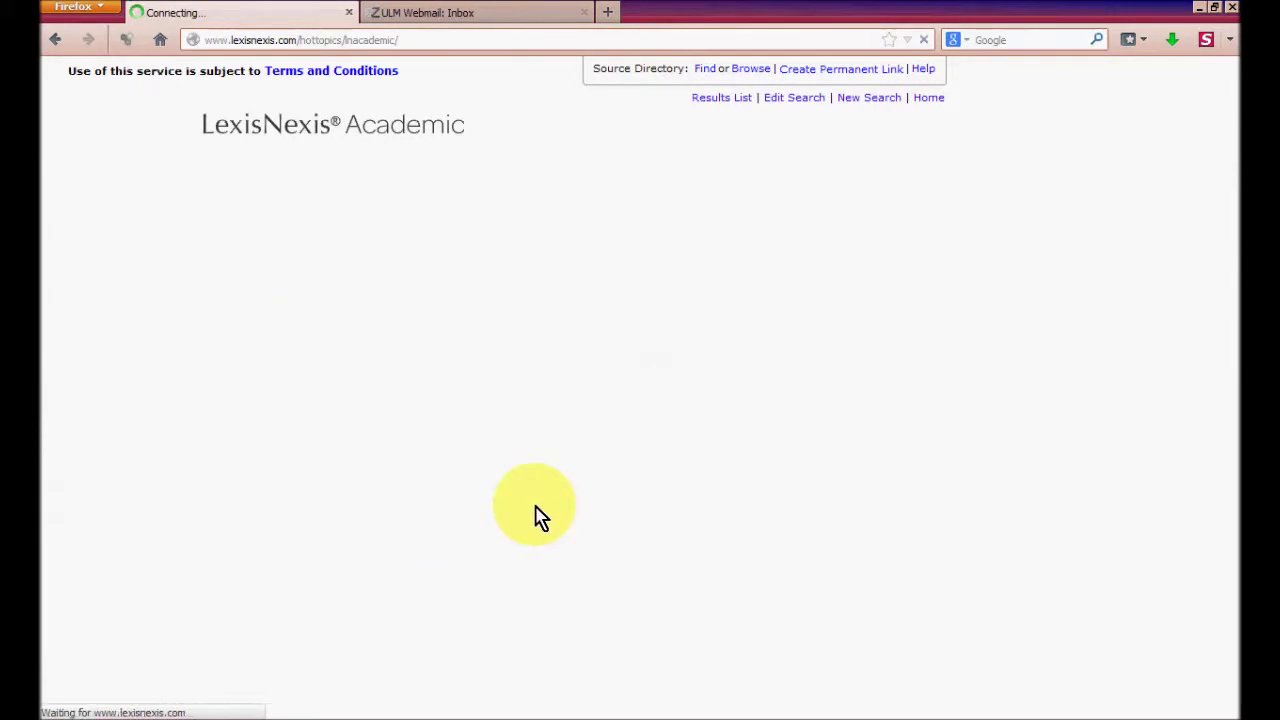
scroll(473, 347, down, 2)
scroll(480, 352, up, 2)
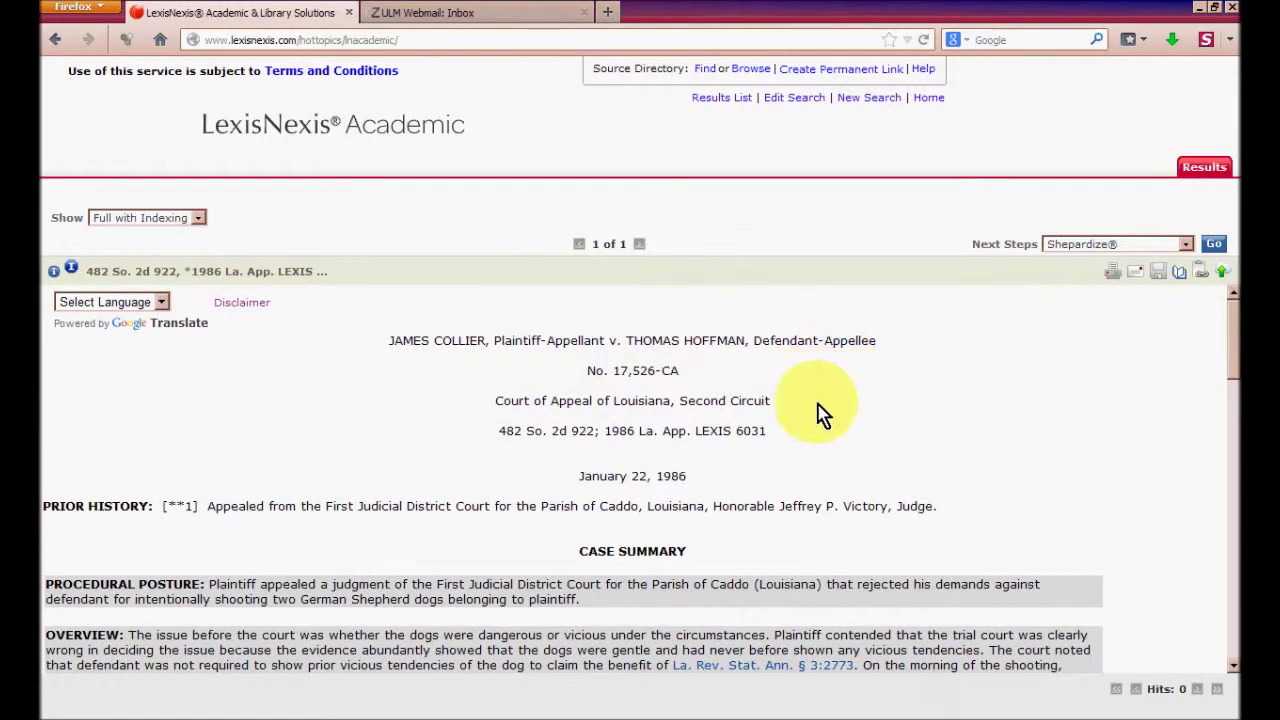
scroll(828, 400, down, 2)
scroll(737, 463, down, 1)
scroll(700, 460, down, 2)
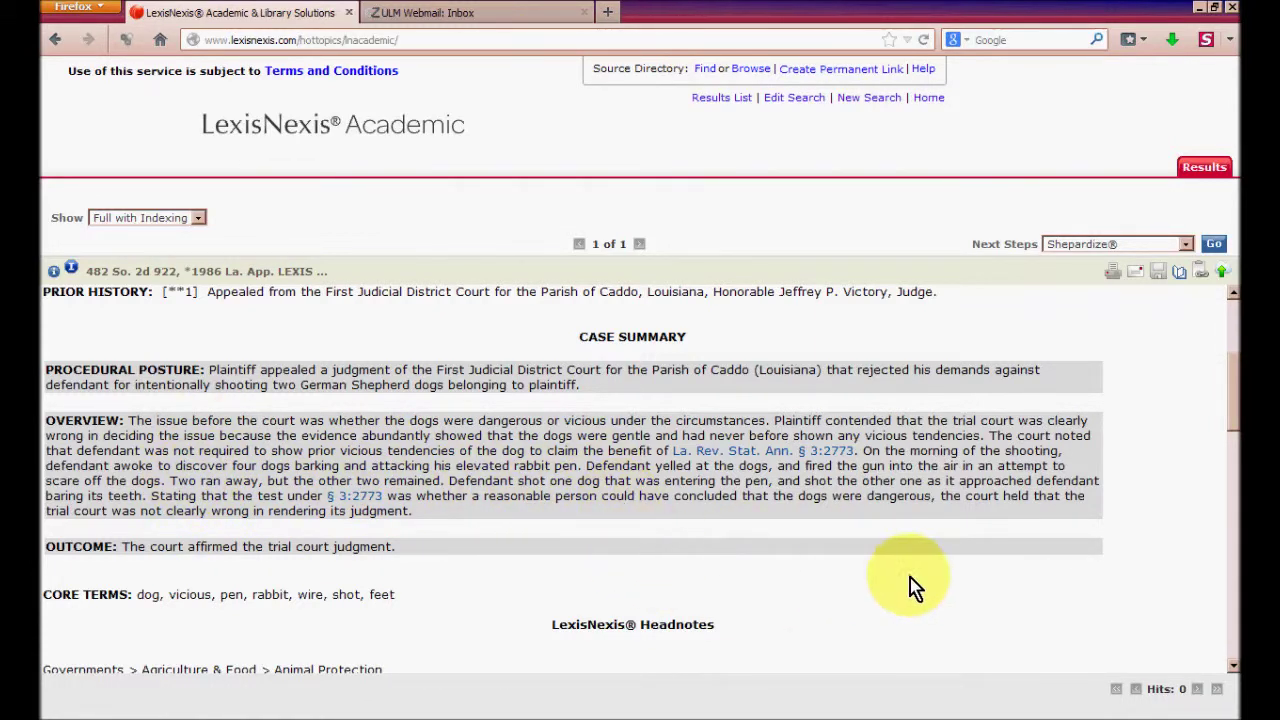
scroll(810, 532, down, 15)
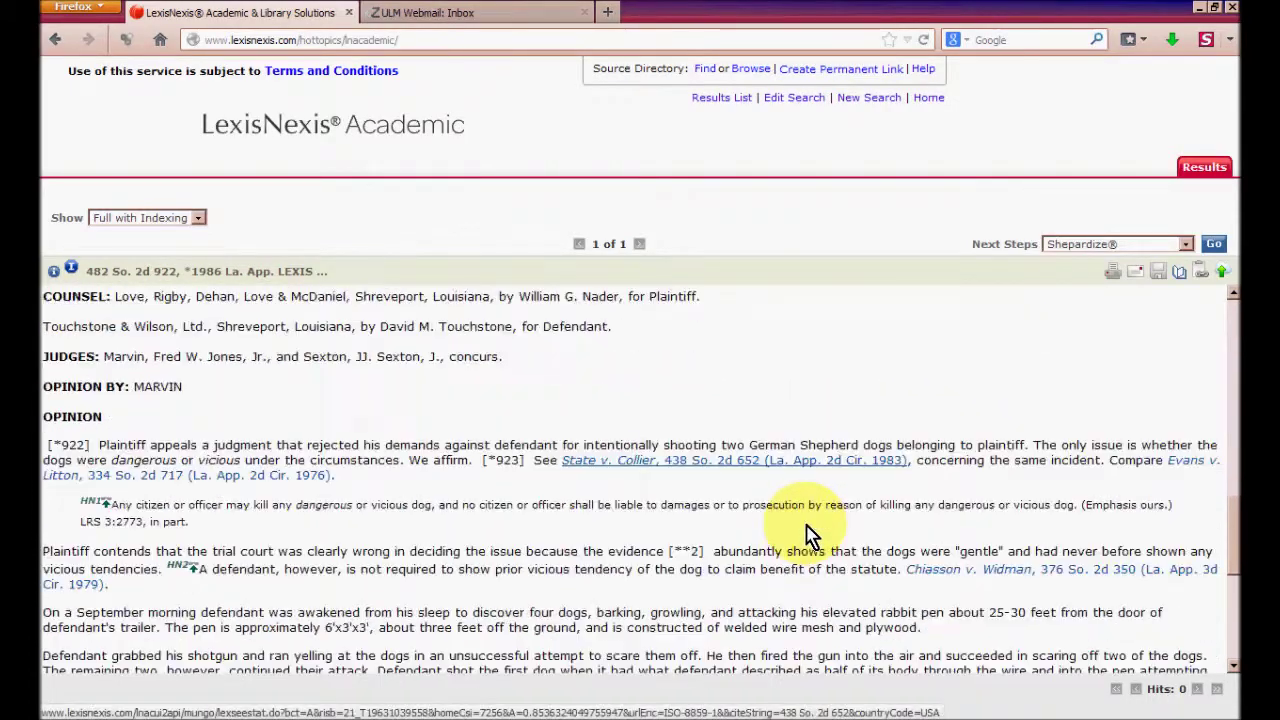
scroll(810, 537, up, 15)
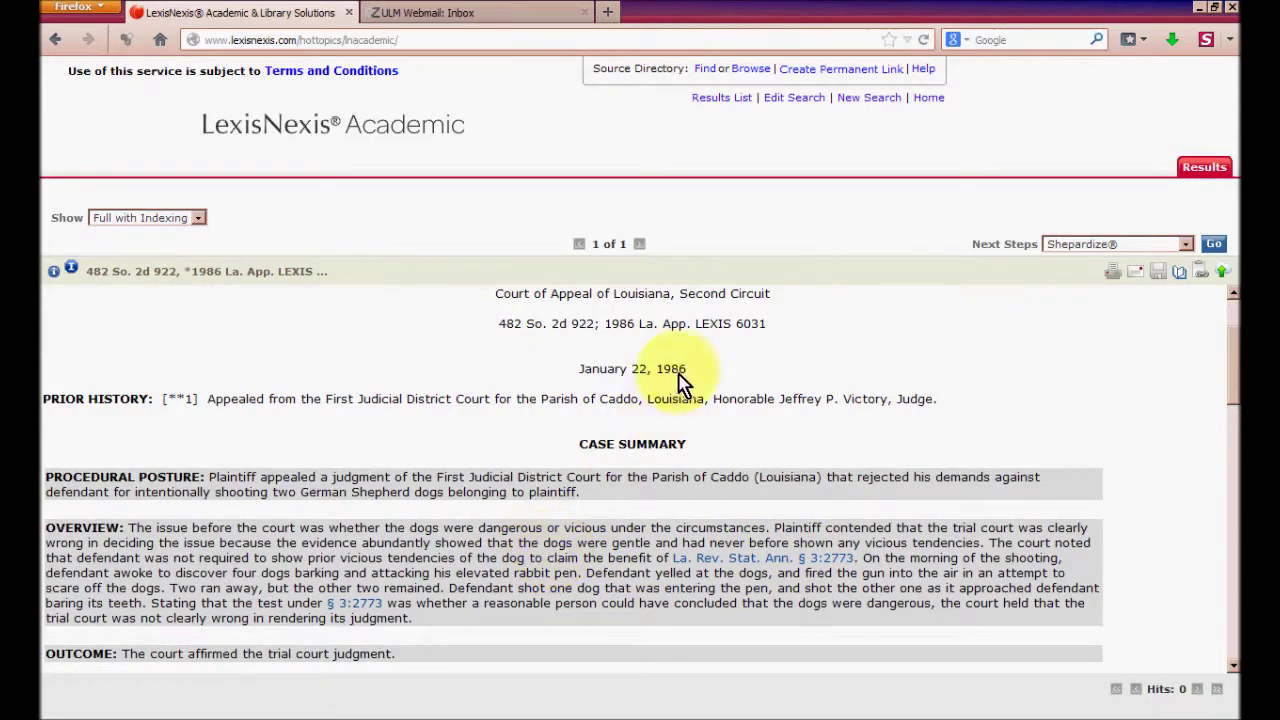
scroll(385, 480, up, 2)
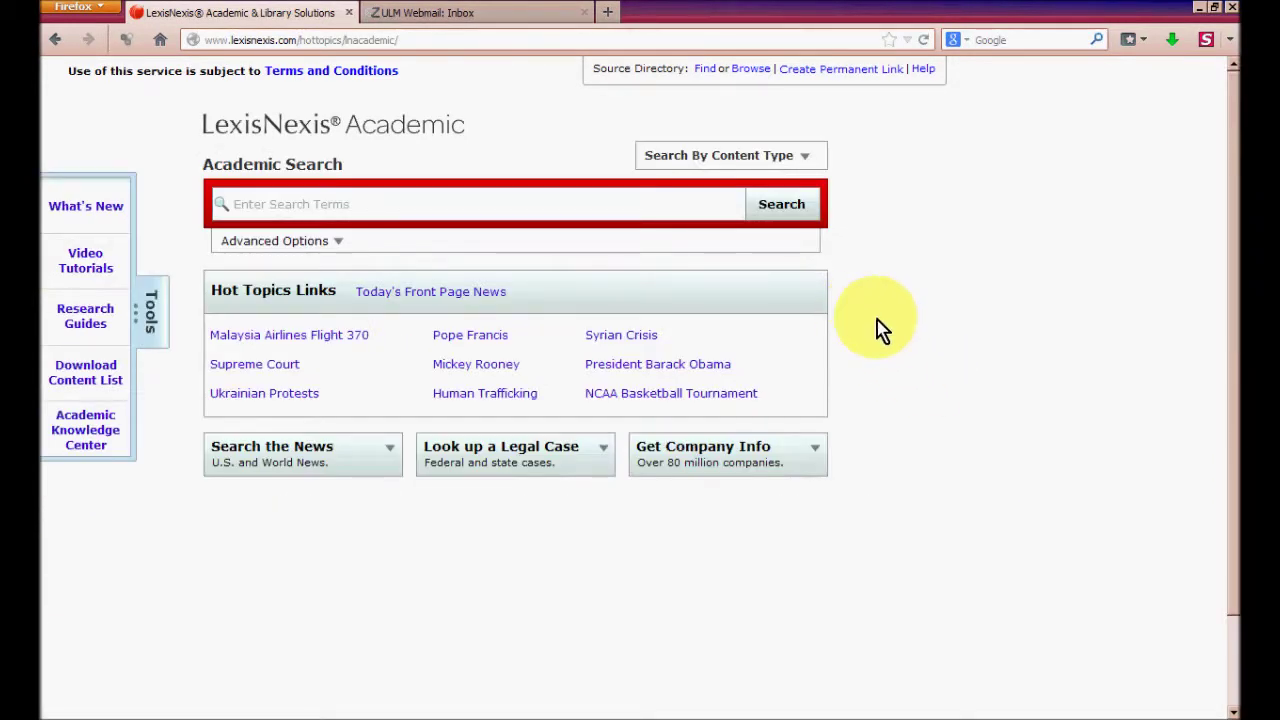
Step: Look up legal cases by party for University of Louisiana at Monroe
click(604, 448)
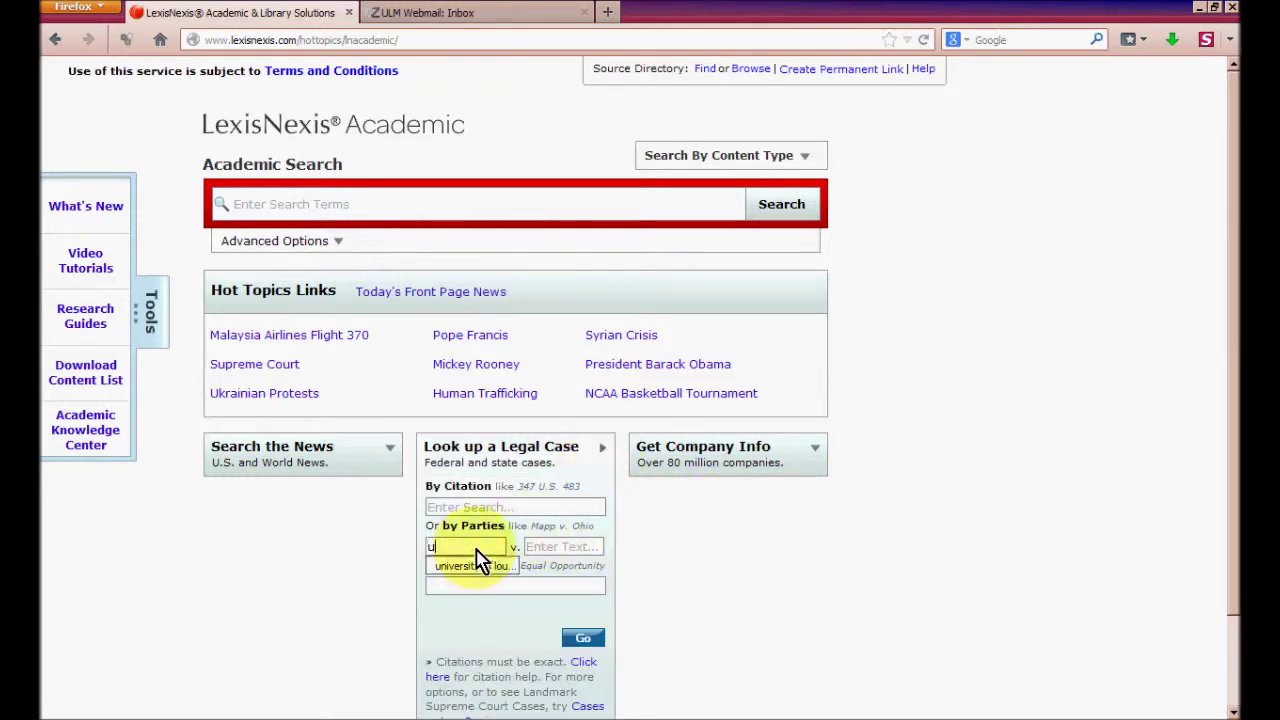
click(468, 569)
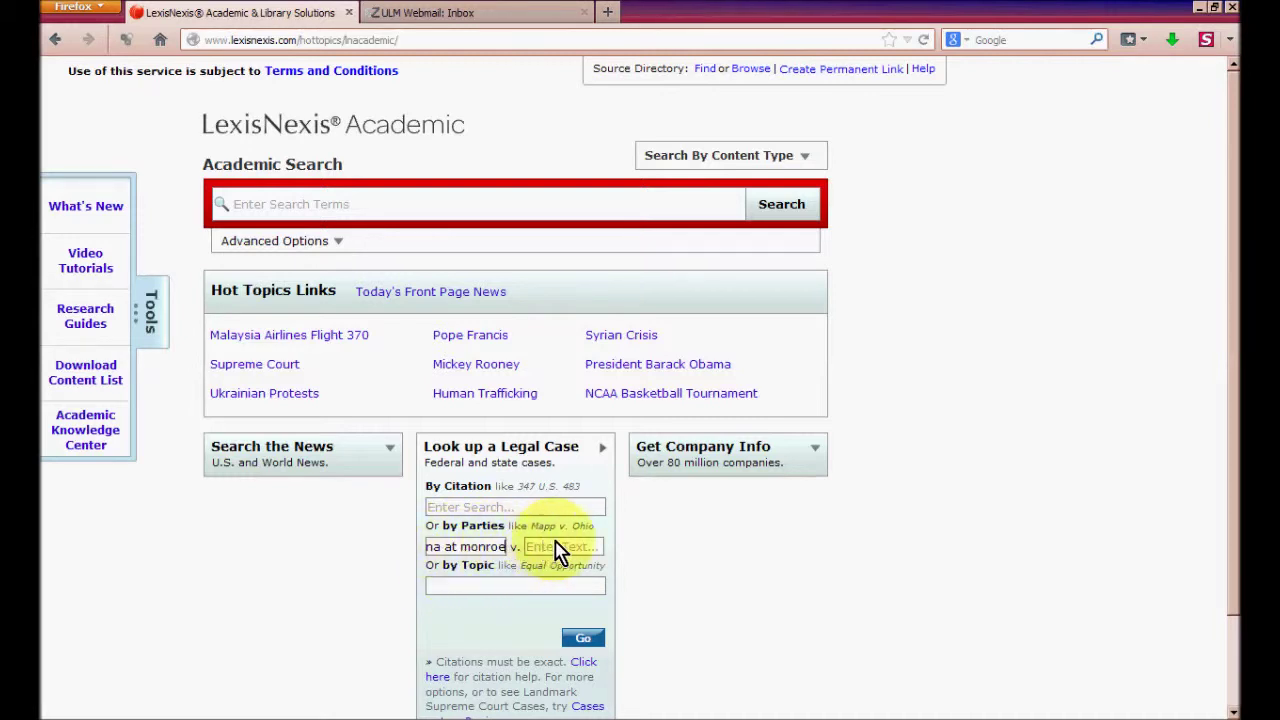
click(582, 640)
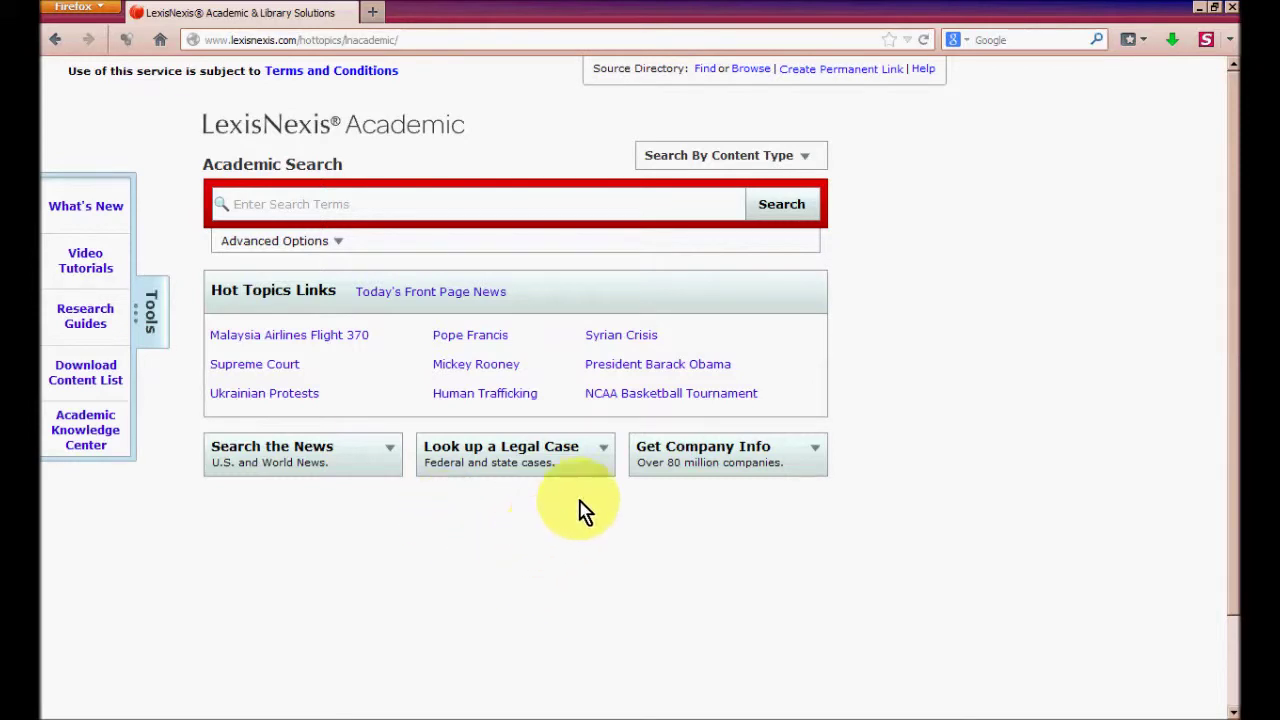
Step: Look up legal cases with "de niro" as a party and open Fireman's Fund Ins. Co. v. De Niro
click(604, 452)
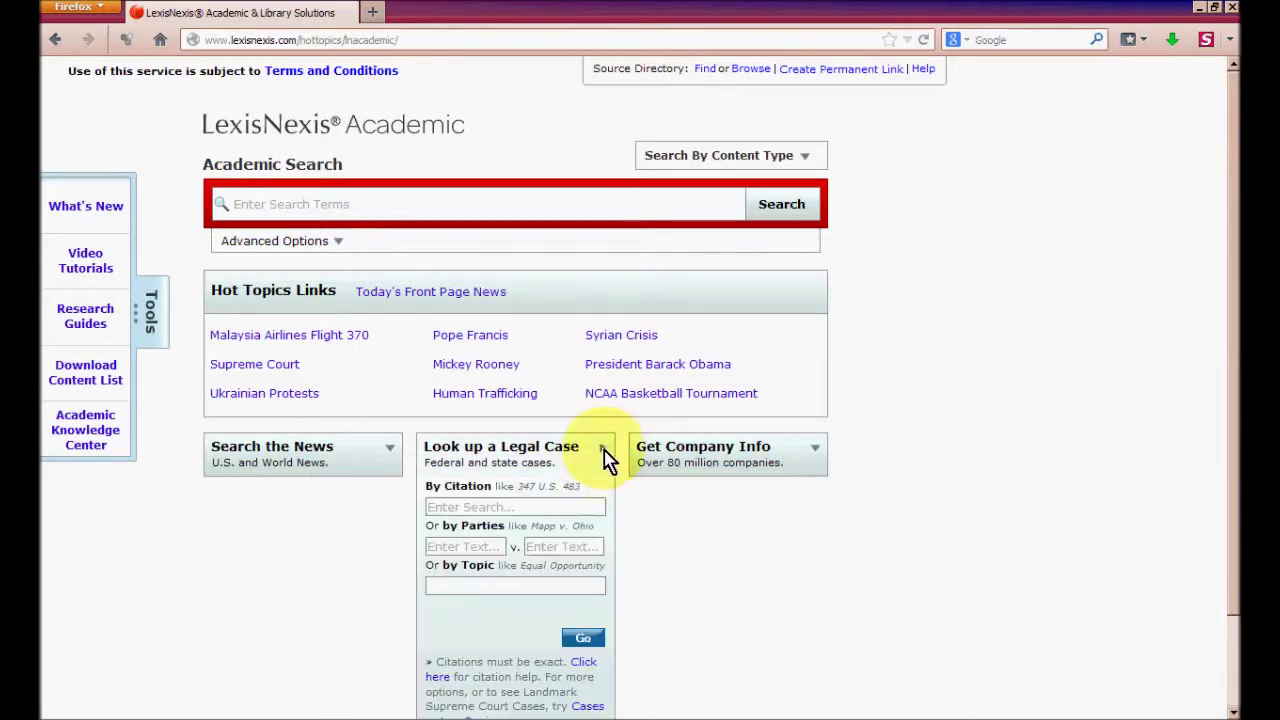
click(464, 508)
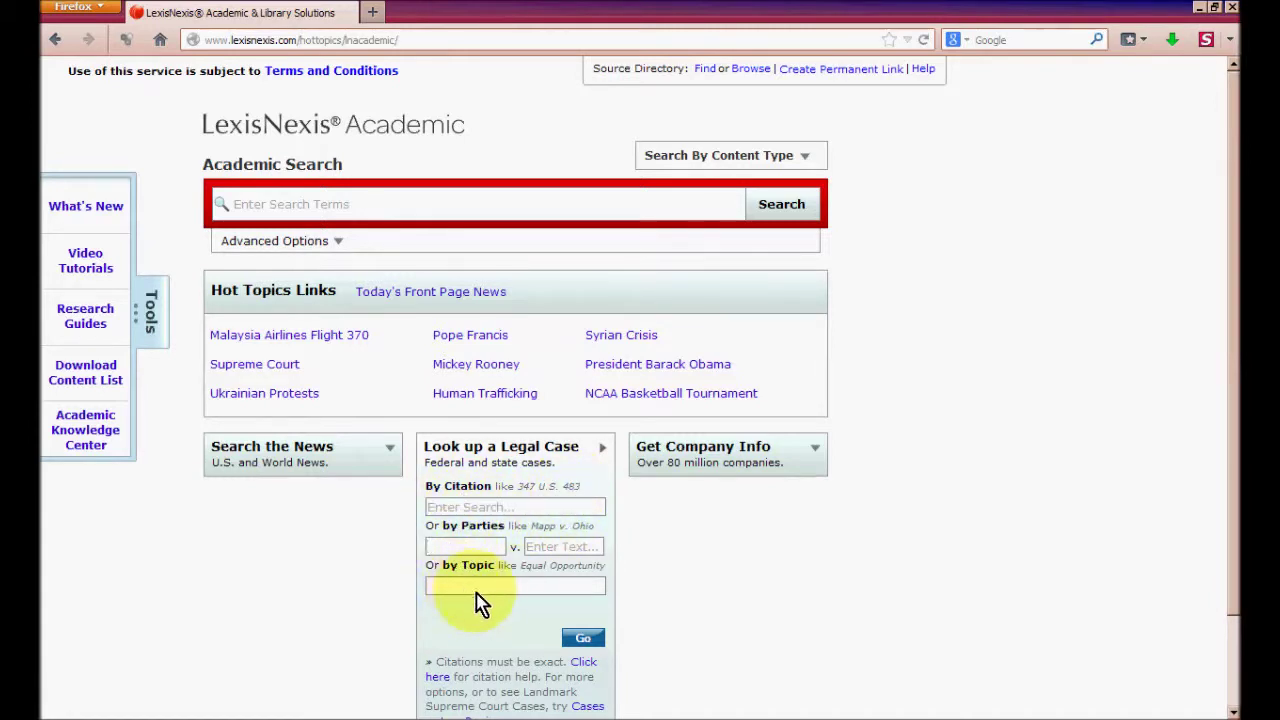
click(488, 552)
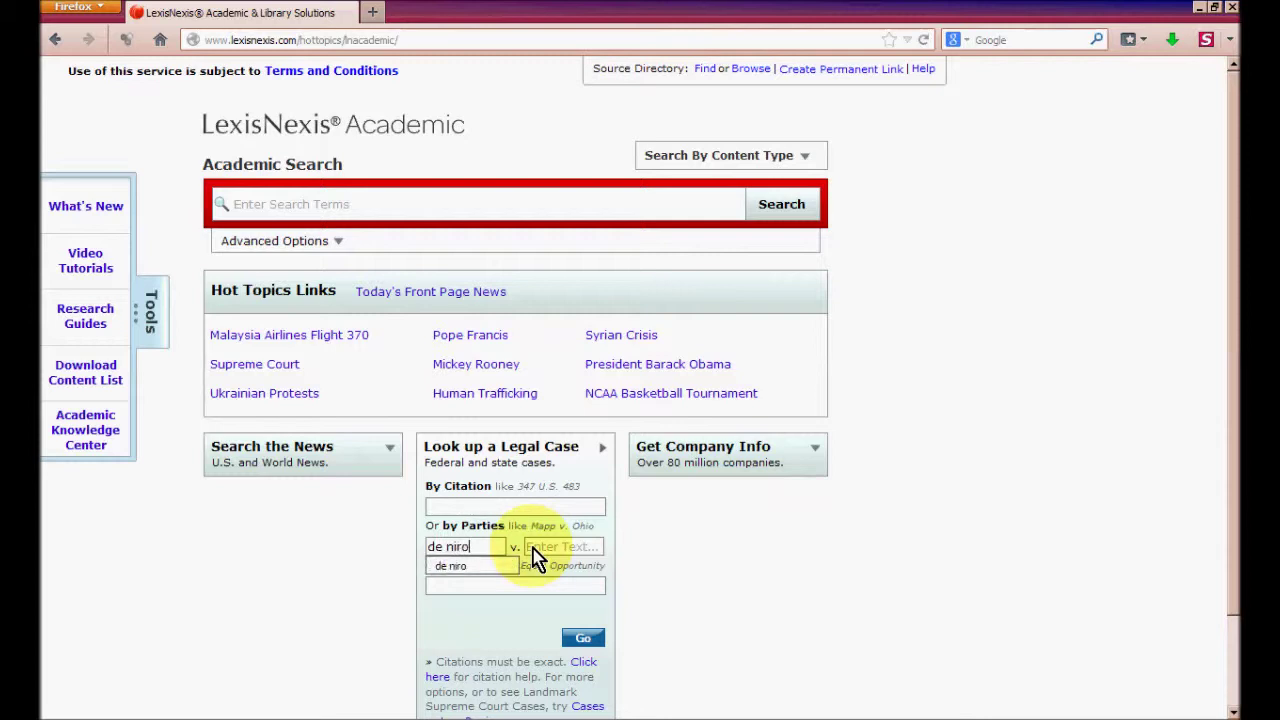
click(457, 566)
click(590, 639)
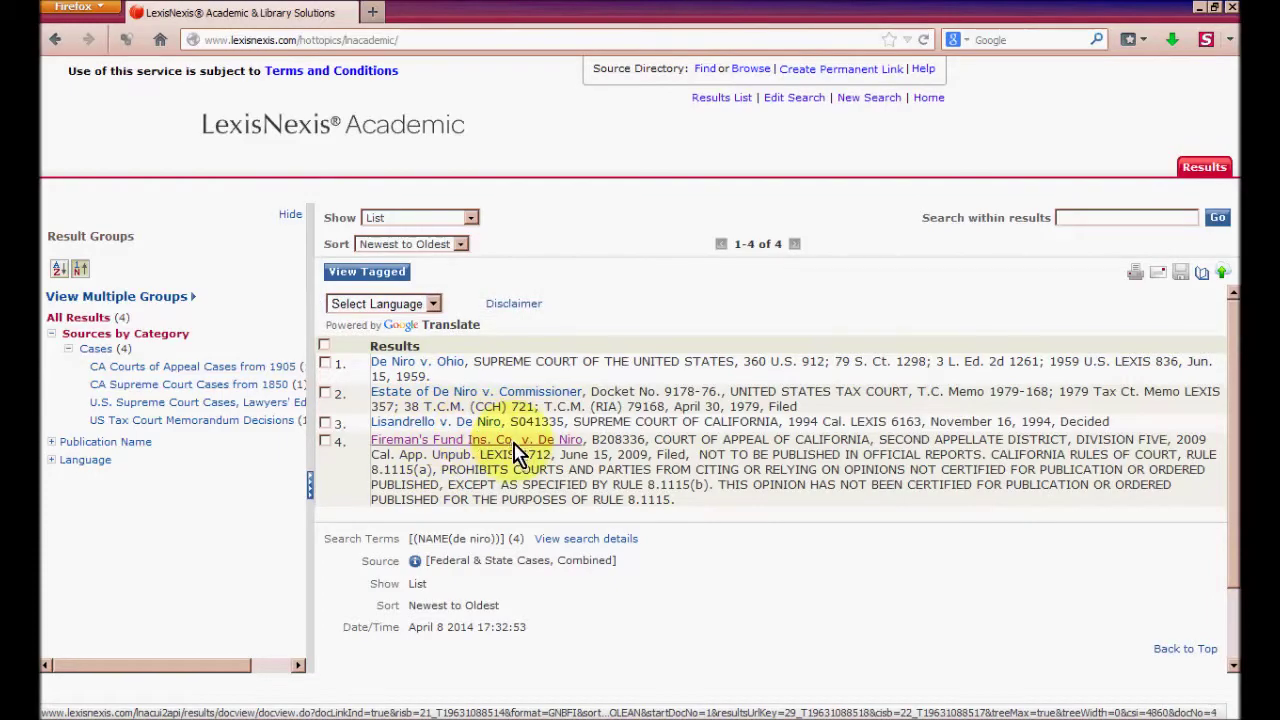
click(510, 447)
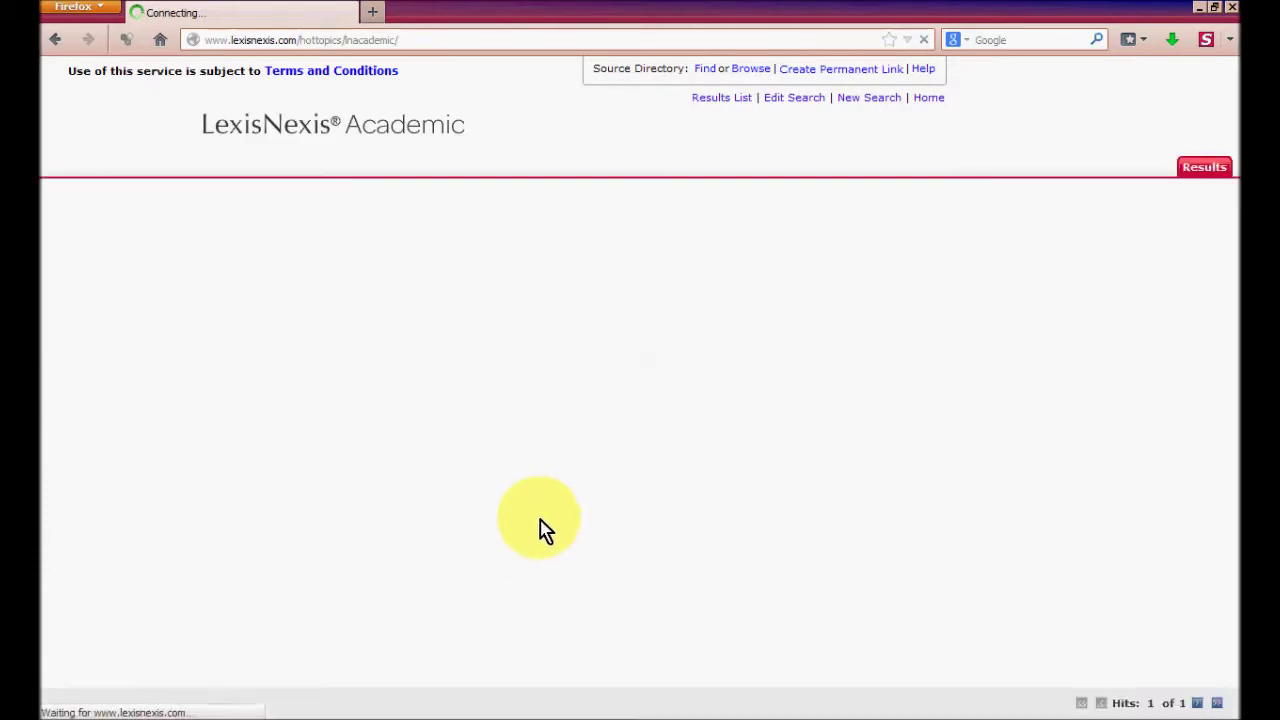
Step: Examine the opinion's introduction, medical history, cast insurance policy, complaint and summary judgment motion sections
scroll(540, 485, up, 10)
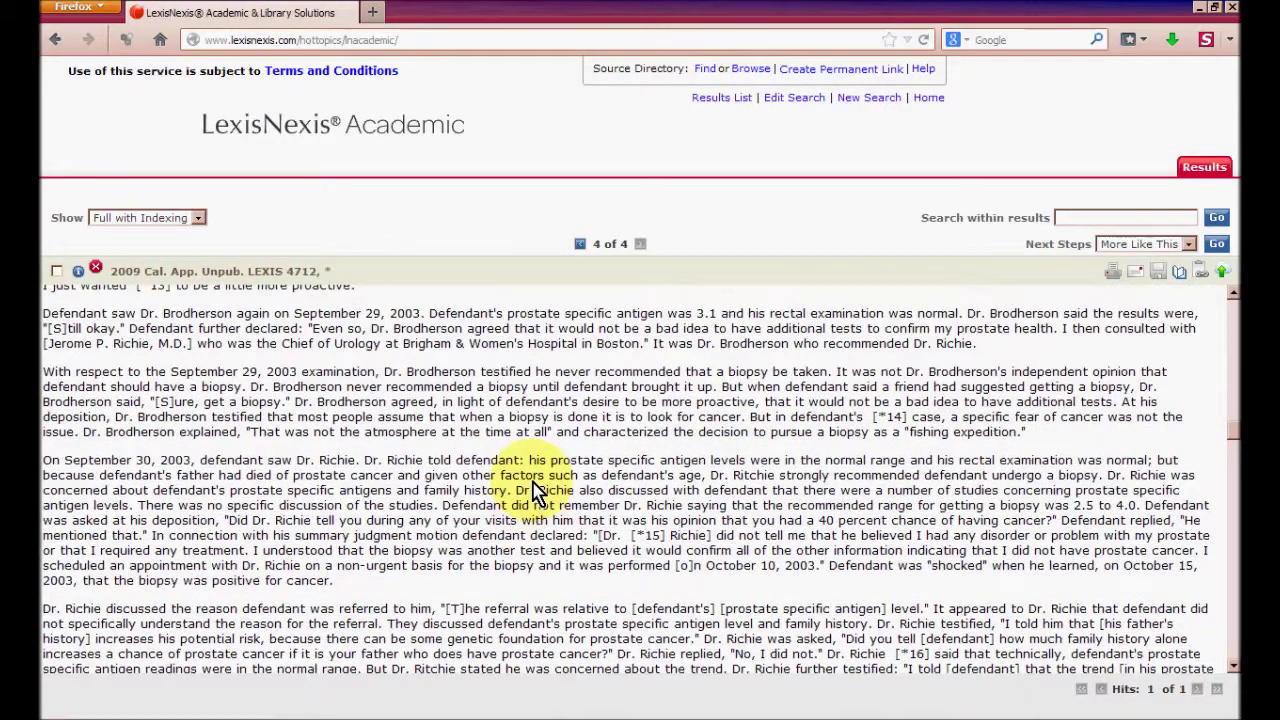
scroll(537, 508, up, 5)
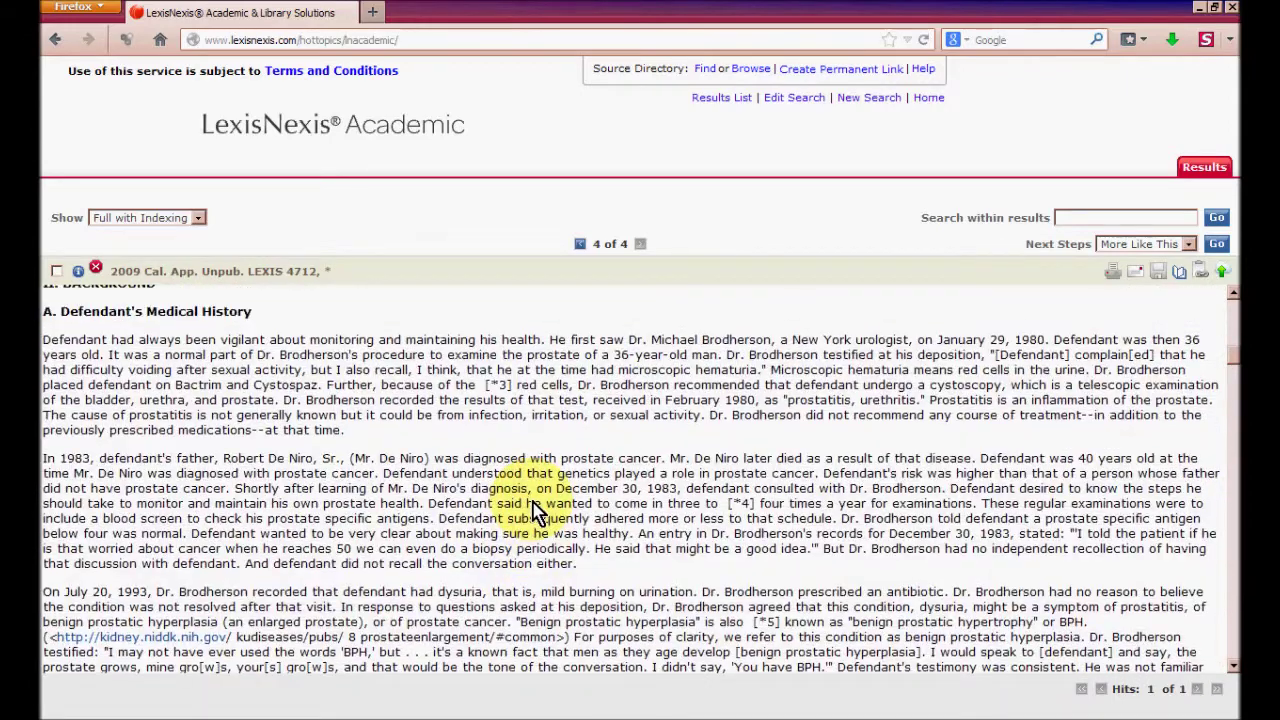
scroll(537, 510, up, 4)
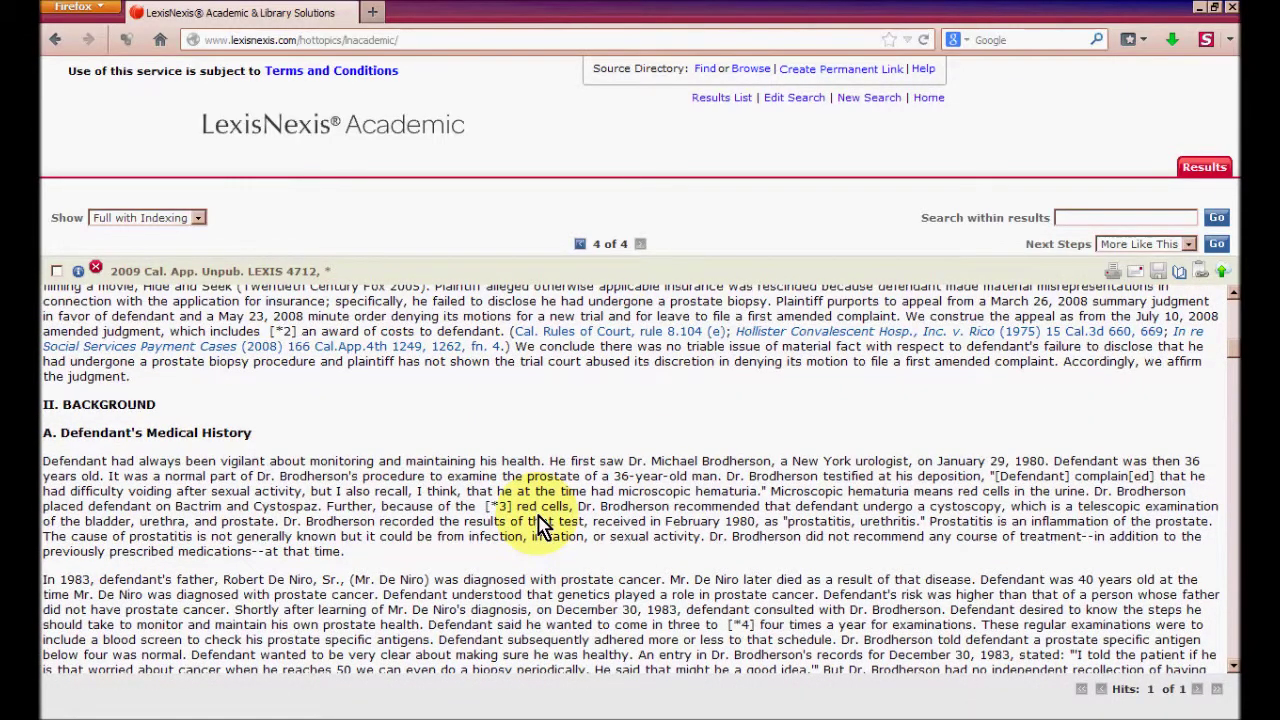
scroll(545, 525, up, 2)
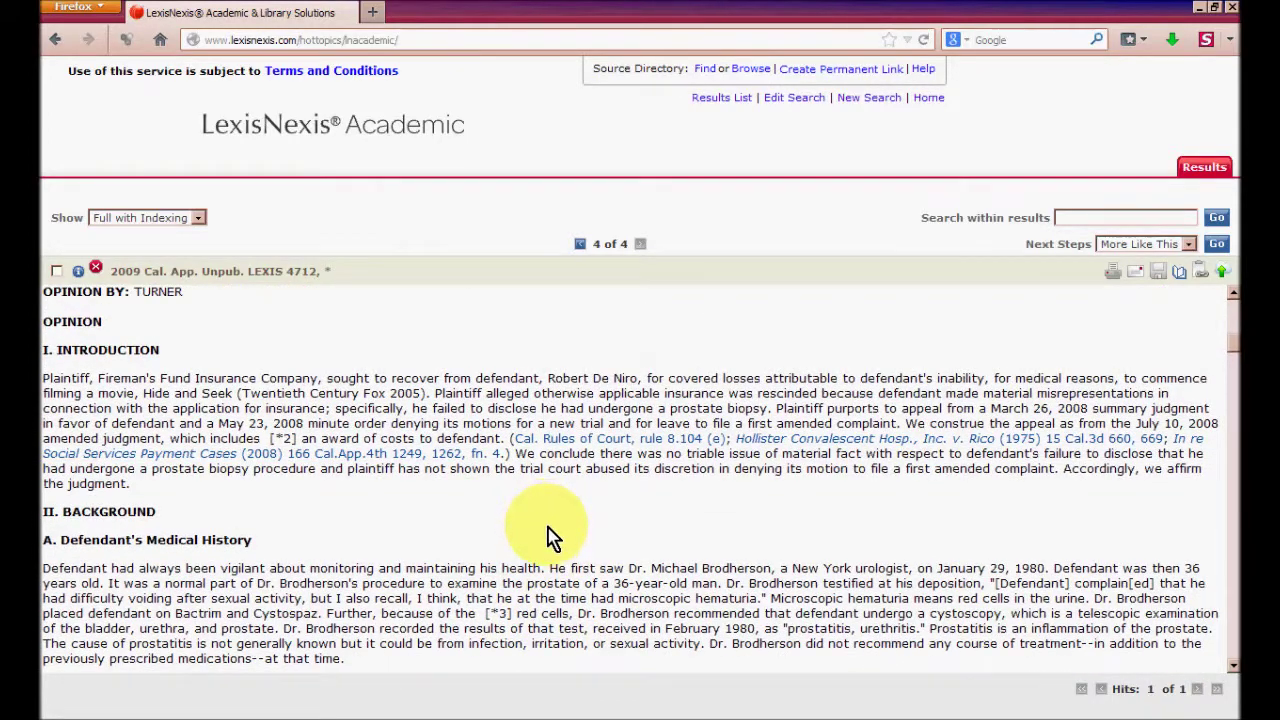
scroll(552, 537, down, 2)
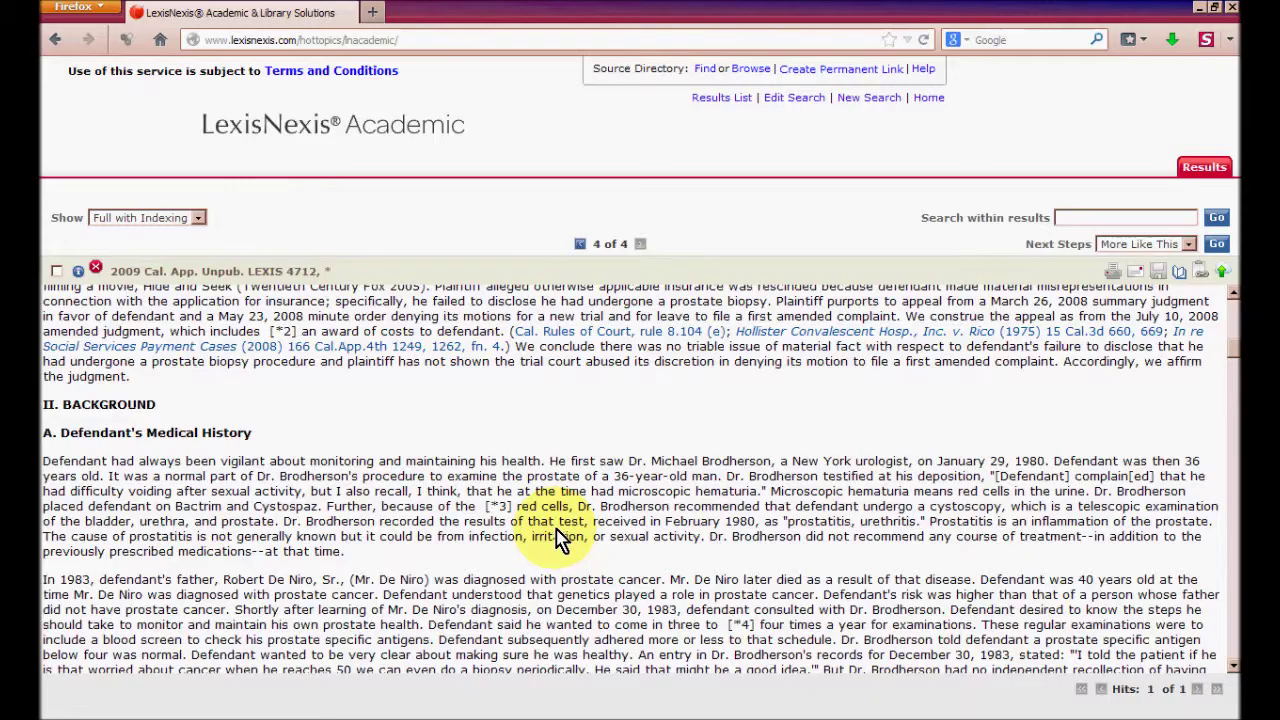
scroll(560, 537, down, 20)
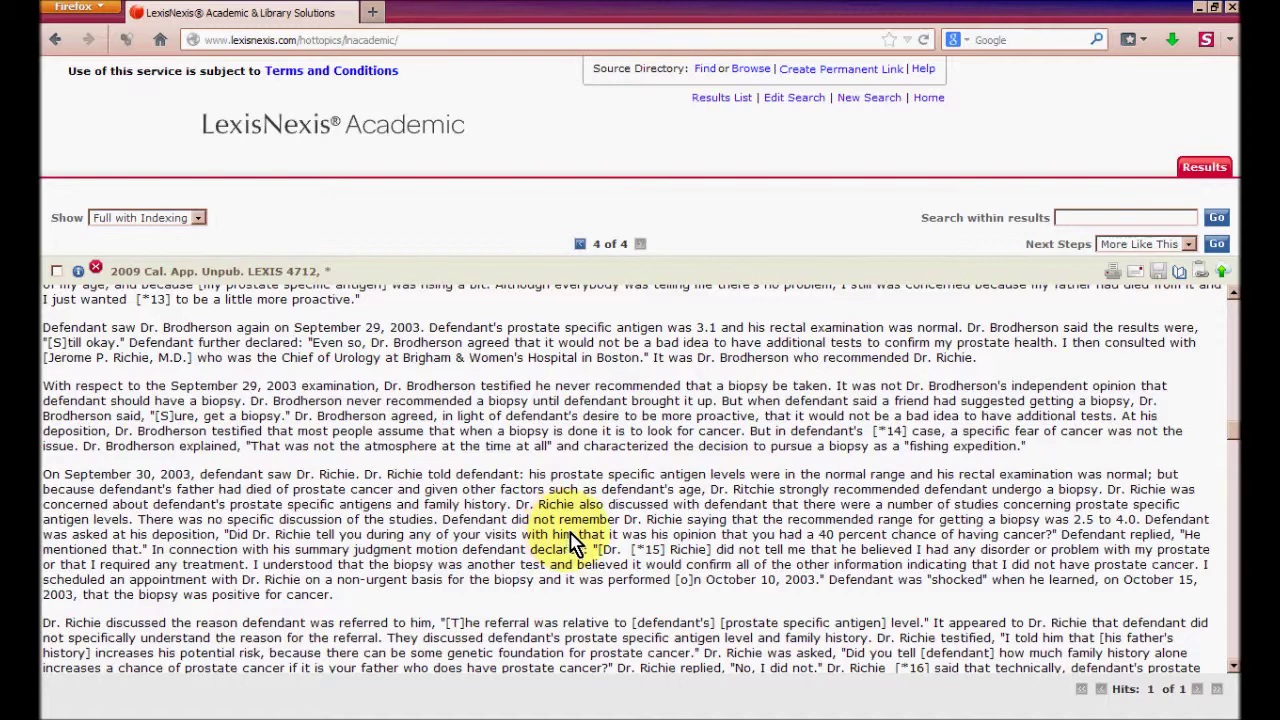
scroll(585, 556, down, 5)
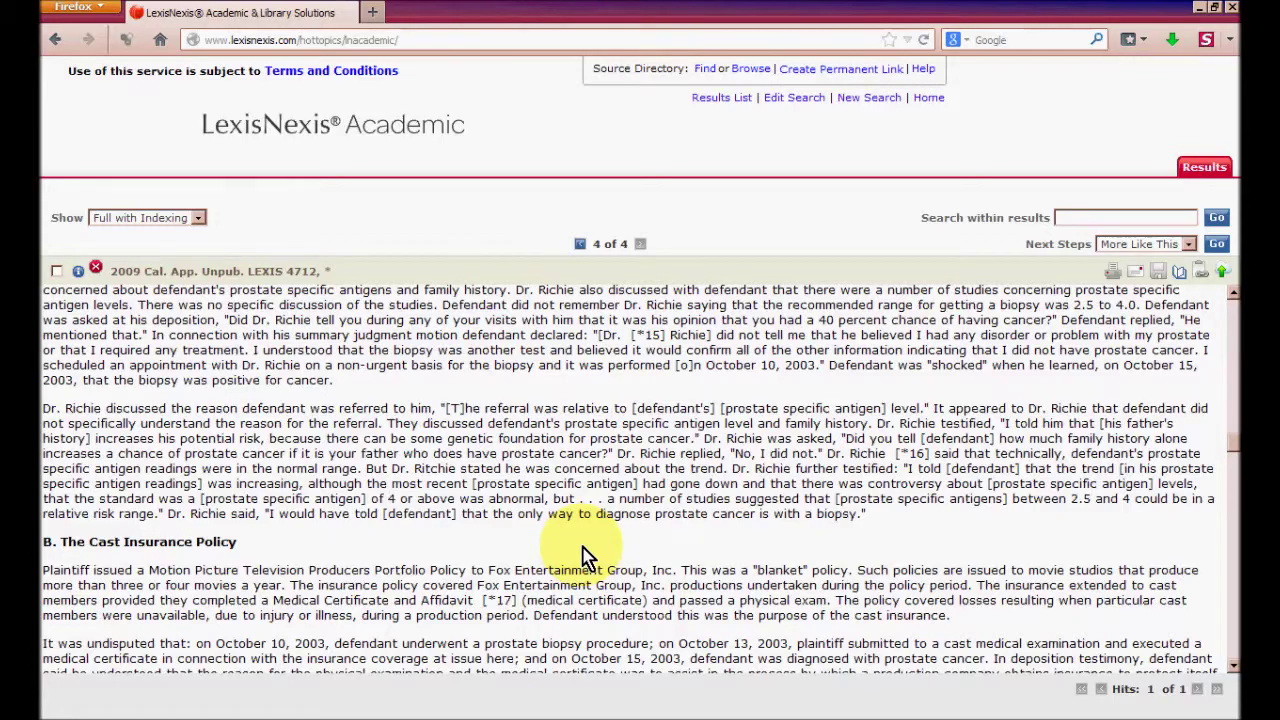
scroll(585, 556, up, 5)
scroll(585, 556, down, 7)
scroll(585, 556, down, 15)
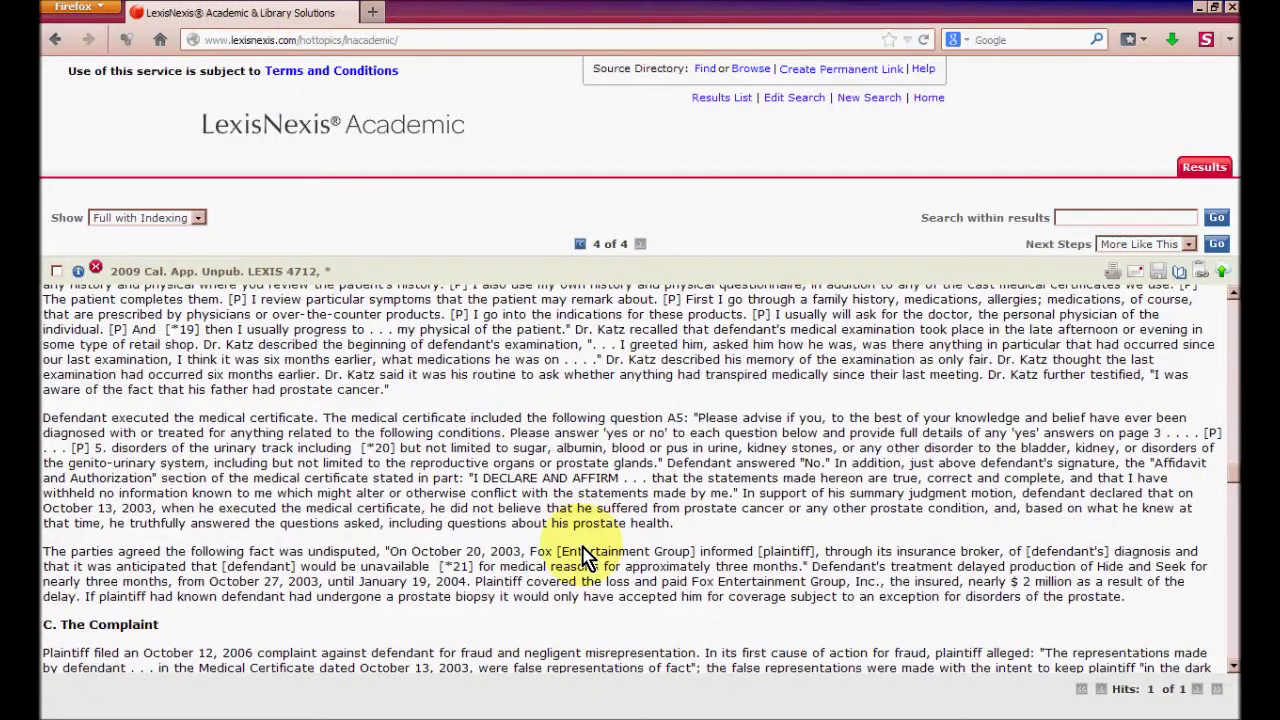
scroll(585, 556, down, 3)
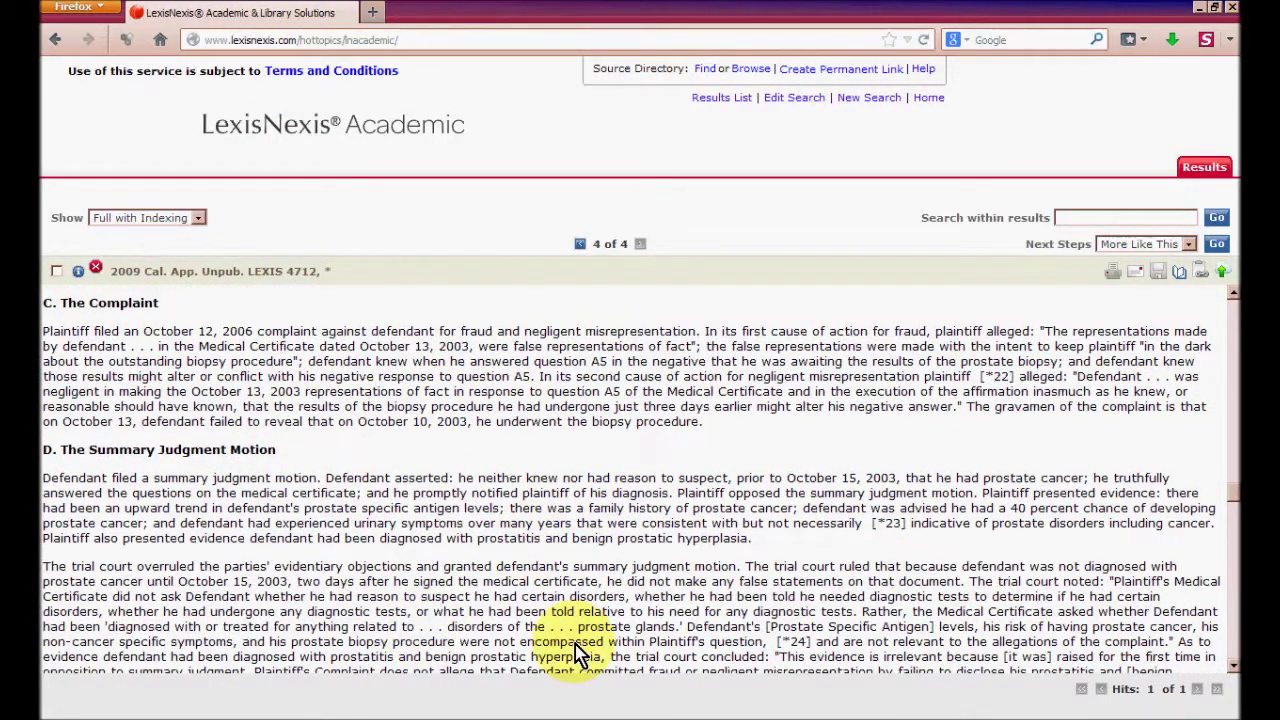
scroll(655, 562, up, 3)
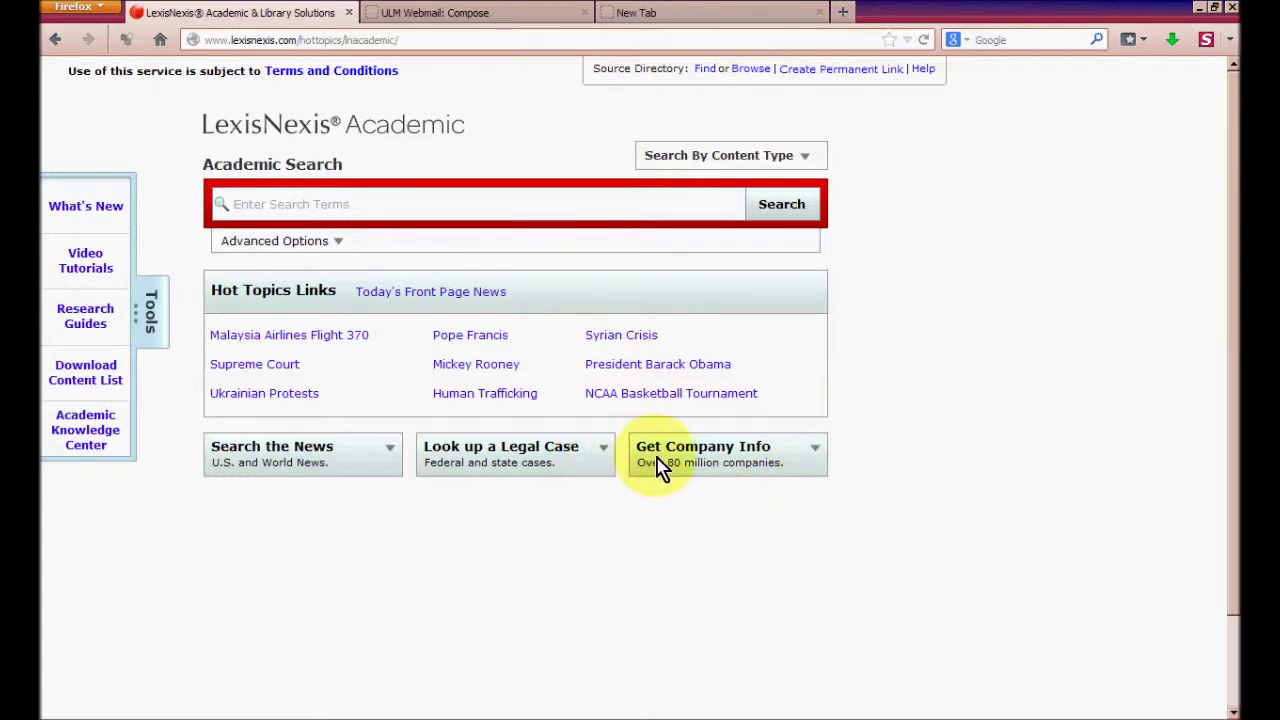
Step: Get company information by ticker for AAPL
click(815, 449)
scroll(688, 511, down, 2)
click(665, 408)
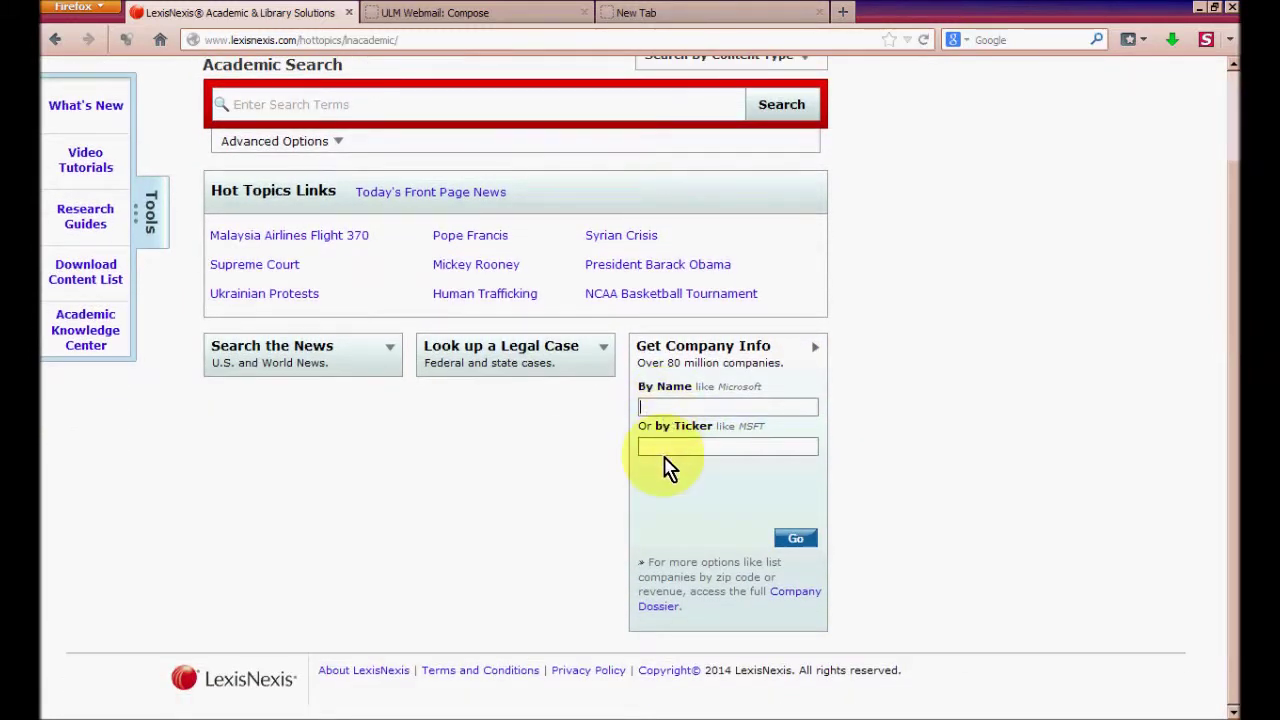
click(700, 448)
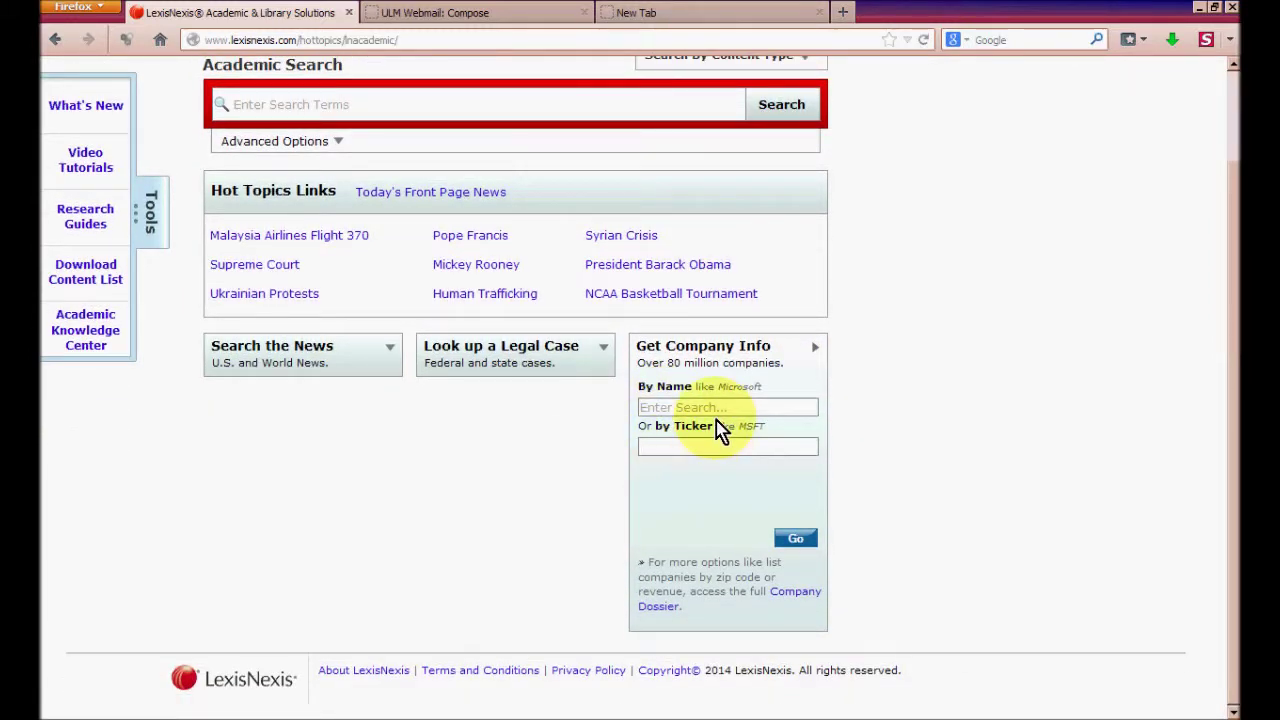
text(aapl)
key(Return)
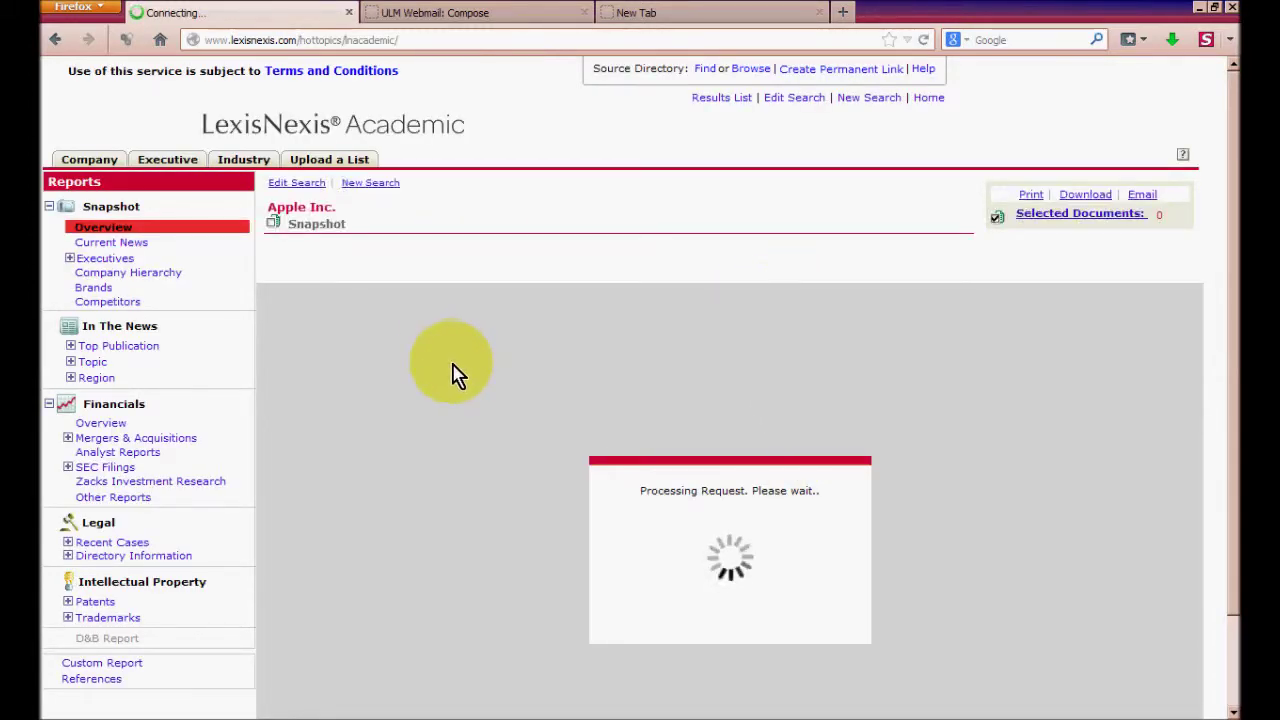
Step: Examine Apple's snapshot report, including industry classification, business description, auditor, legal counsel, board of directors, executives and current news
scroll(355, 388, down, 2)
scroll(357, 386, up, 2)
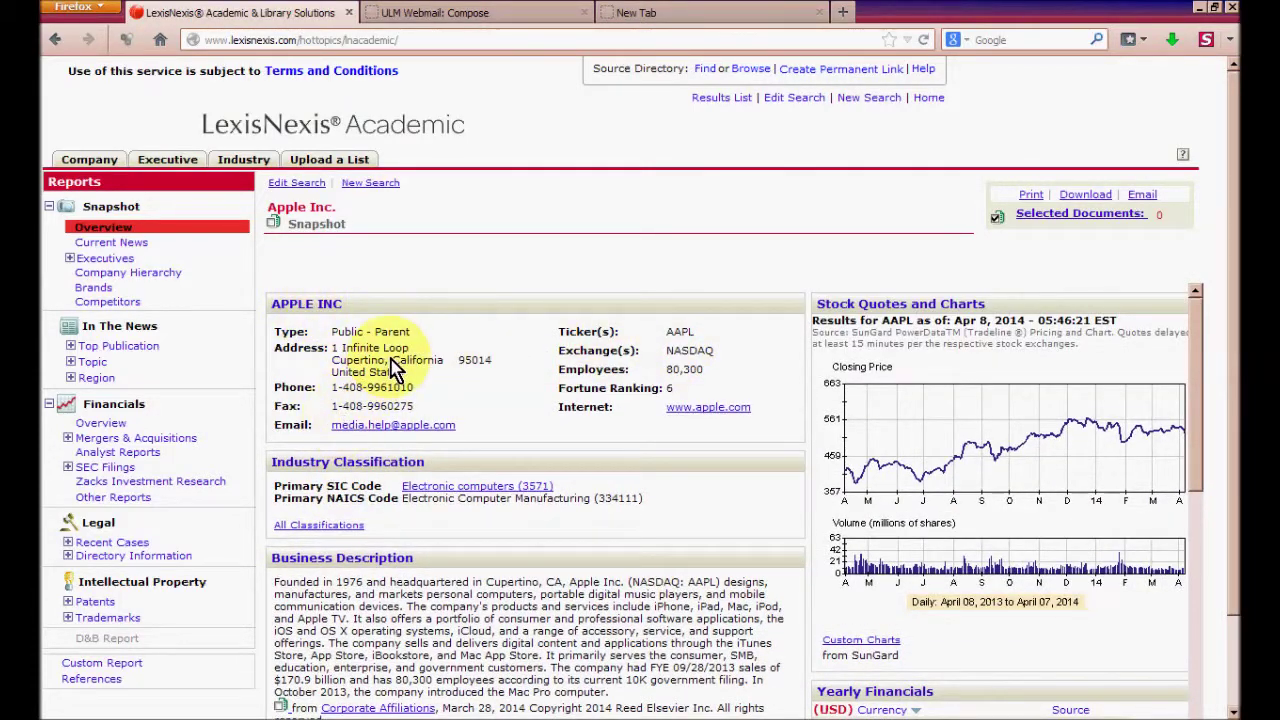
scroll(575, 418, down, 5)
scroll(575, 418, up, 5)
scroll(430, 580, down, 2)
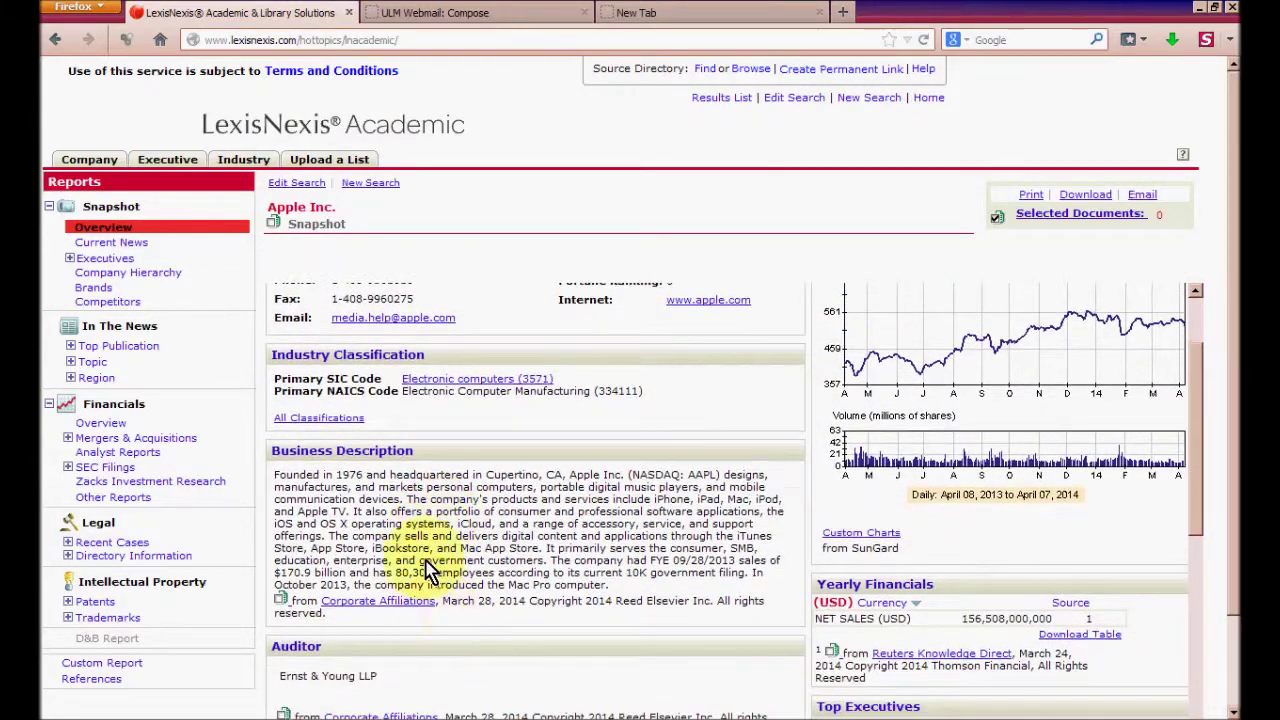
scroll(870, 560, down, 5)
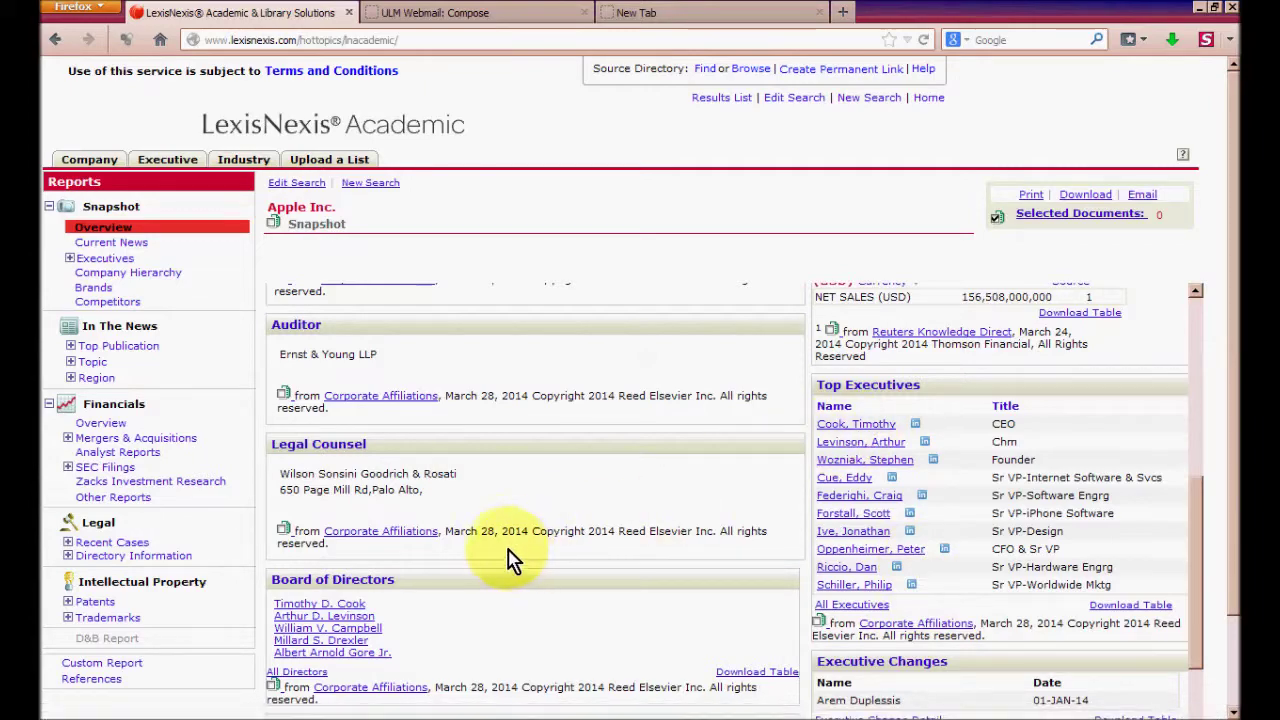
scroll(470, 555, down, 4)
scroll(466, 557, up, 4)
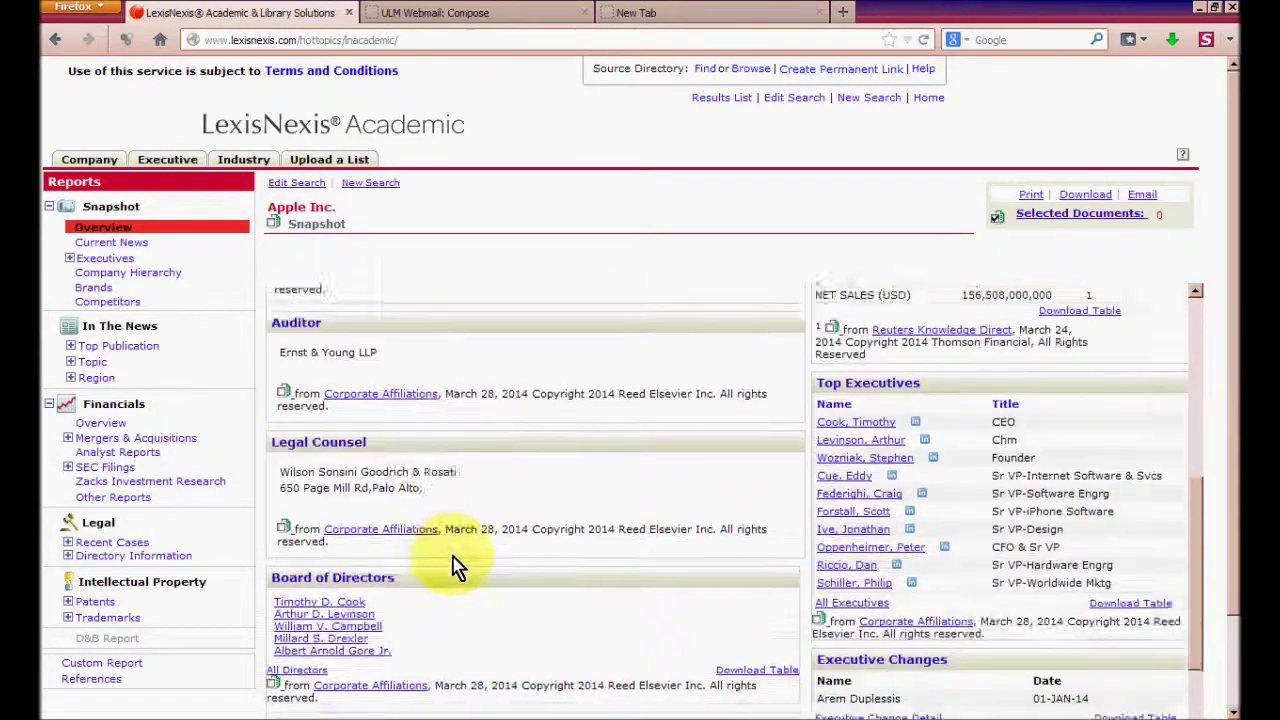
scroll(453, 566, down, 4)
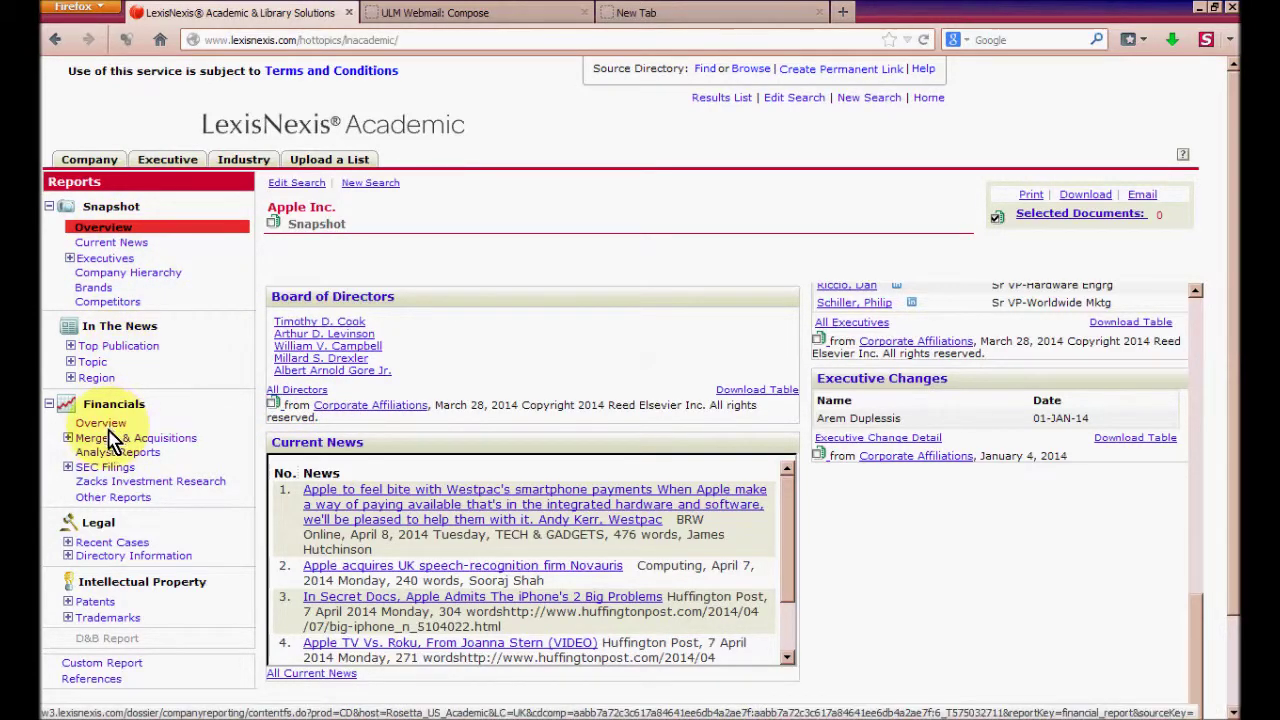
Step: View Apple's top-publication news from Major Newspapers and its Executive Contacts report
click(101, 347)
click(118, 358)
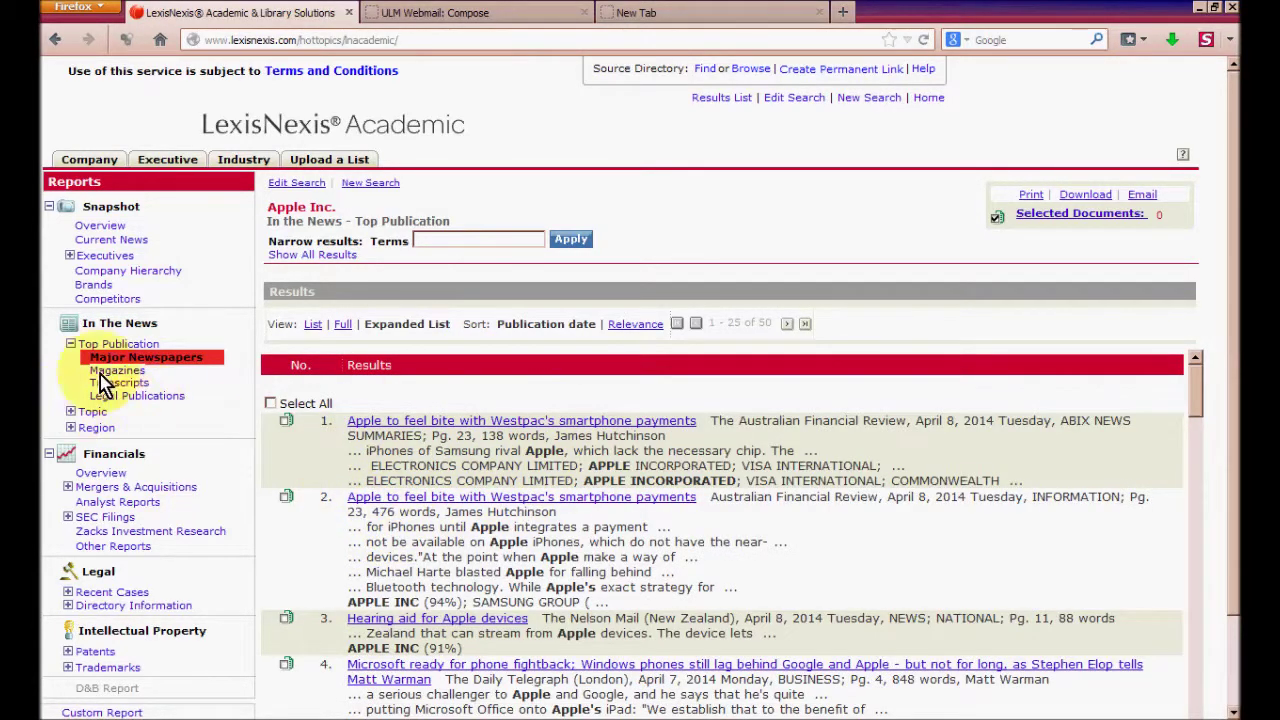
click(101, 255)
click(175, 272)
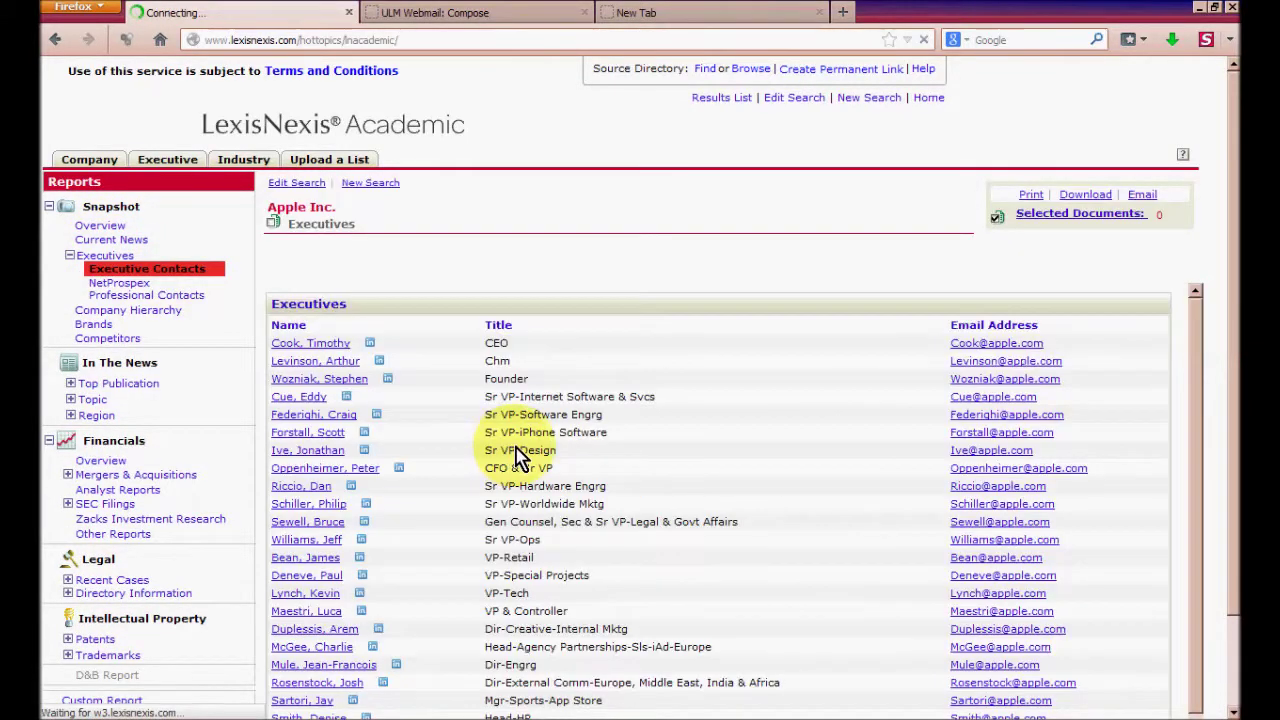
scroll(590, 488, down, 3)
scroll(586, 491, up, 3)
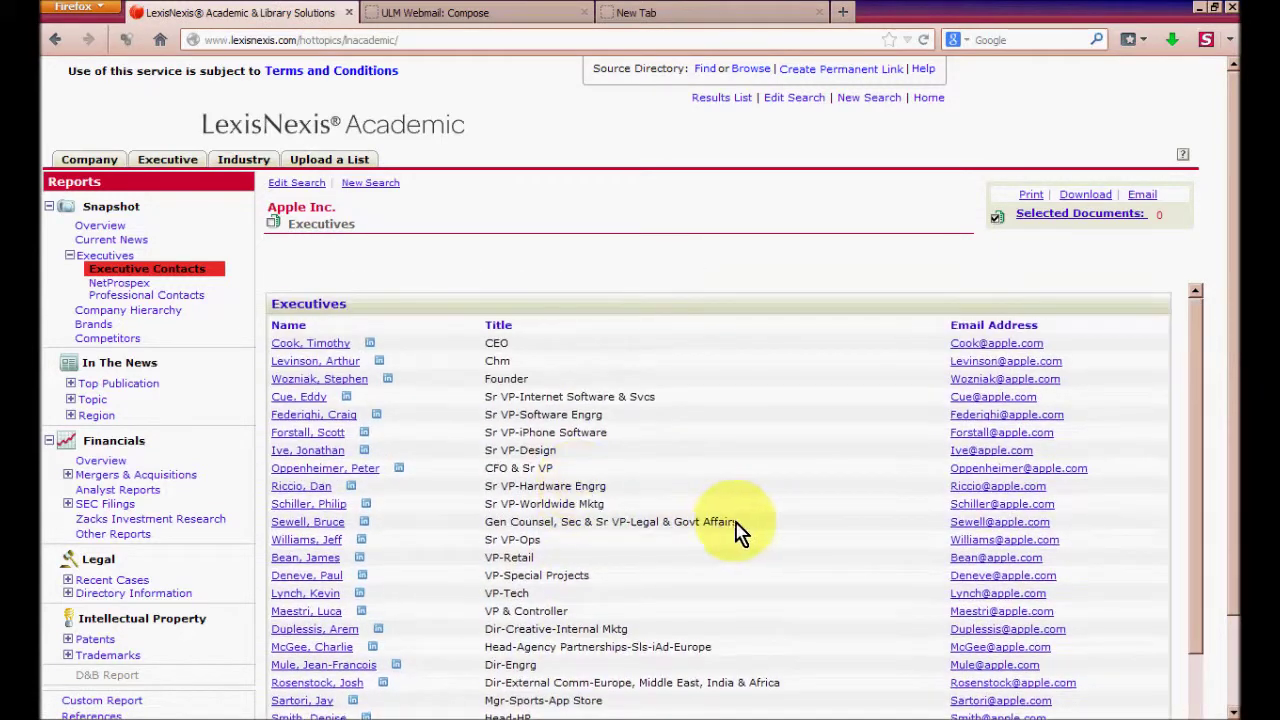
scroll(740, 530, down, 3)
scroll(600, 571, up, 3)
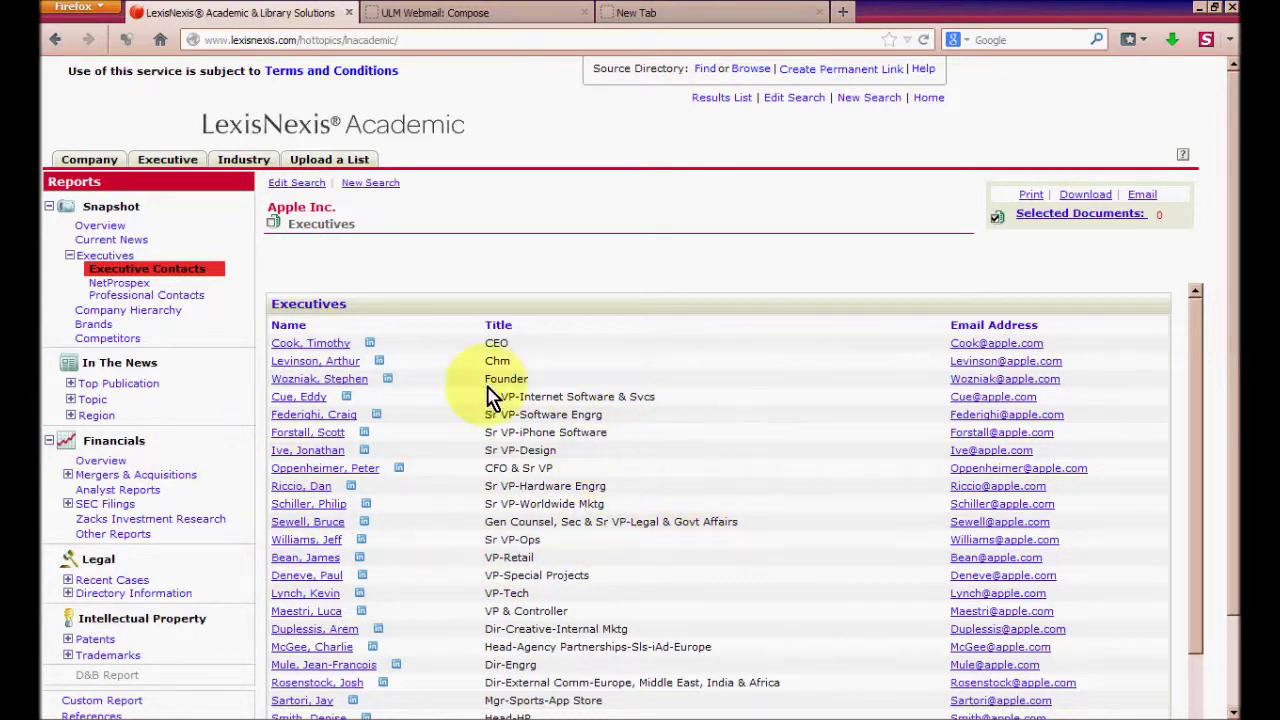
Step: Open Apple's Financials overview and start the annual assets table download, cancelling it without saving the file
scroll(128, 418, down, 2)
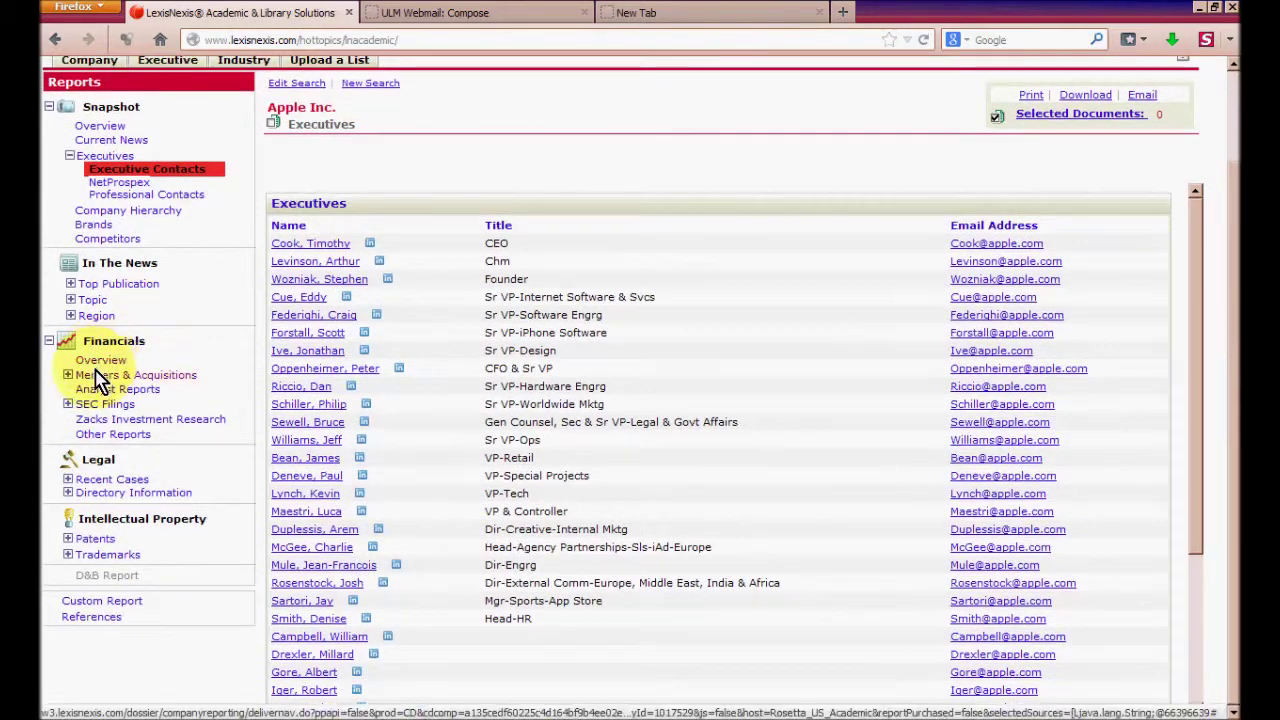
click(104, 366)
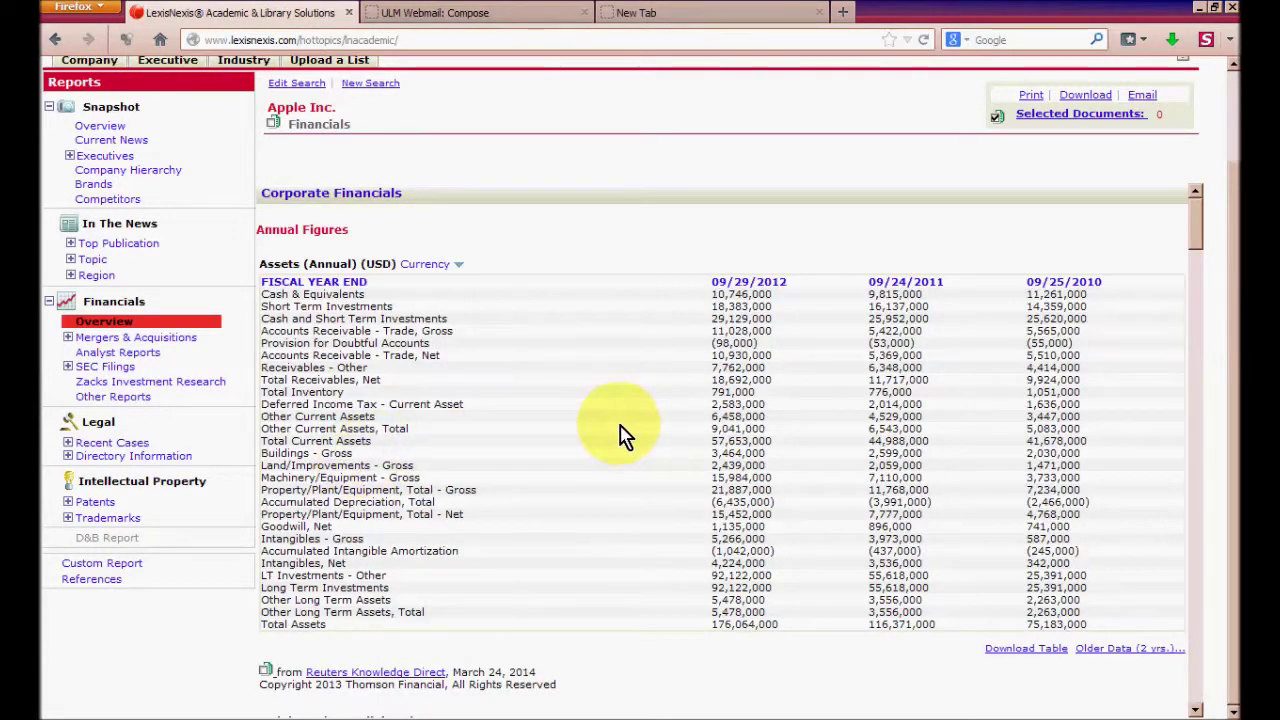
scroll(620, 435, up, 2)
scroll(629, 437, down, 2)
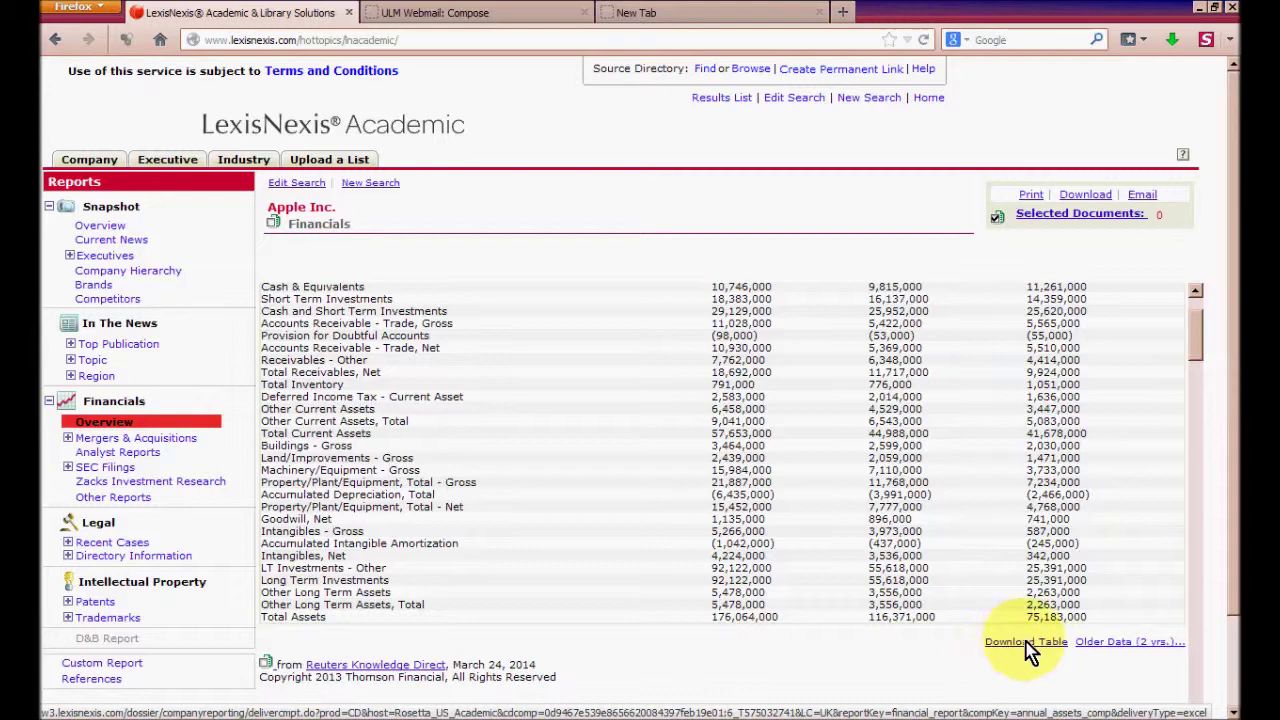
click(1012, 643)
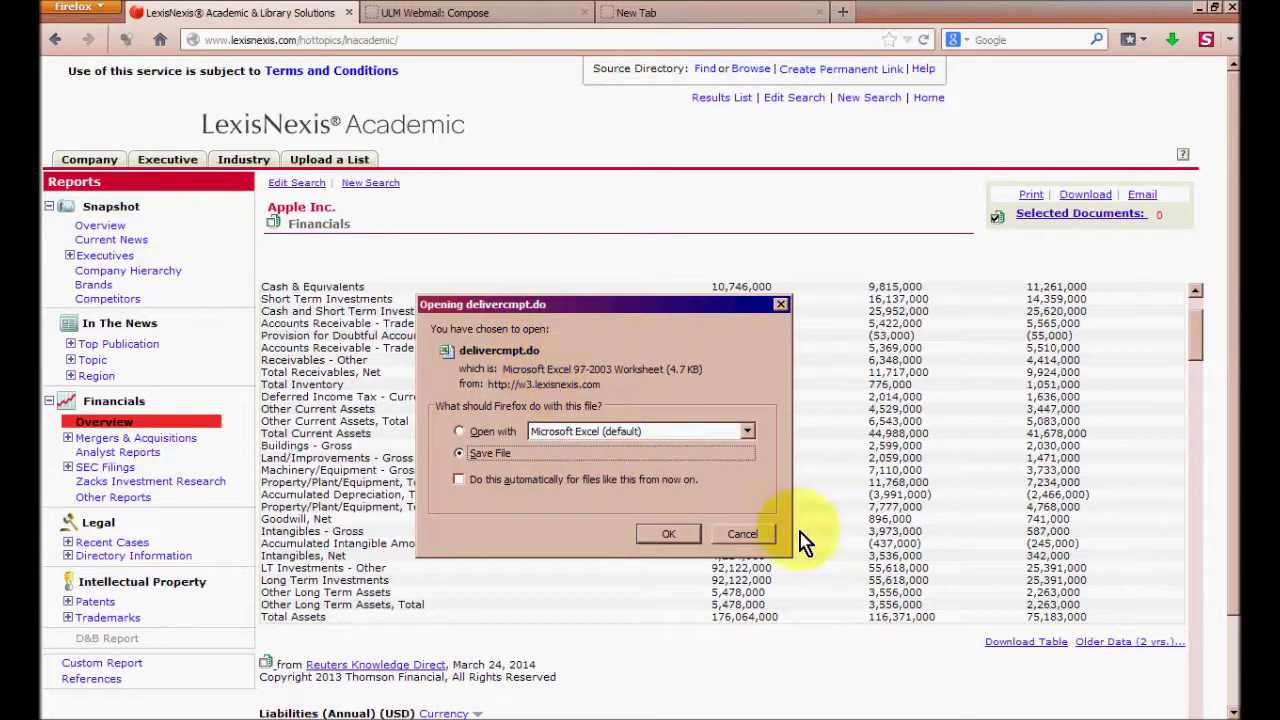
click(742, 533)
scroll(551, 486, up, 1)
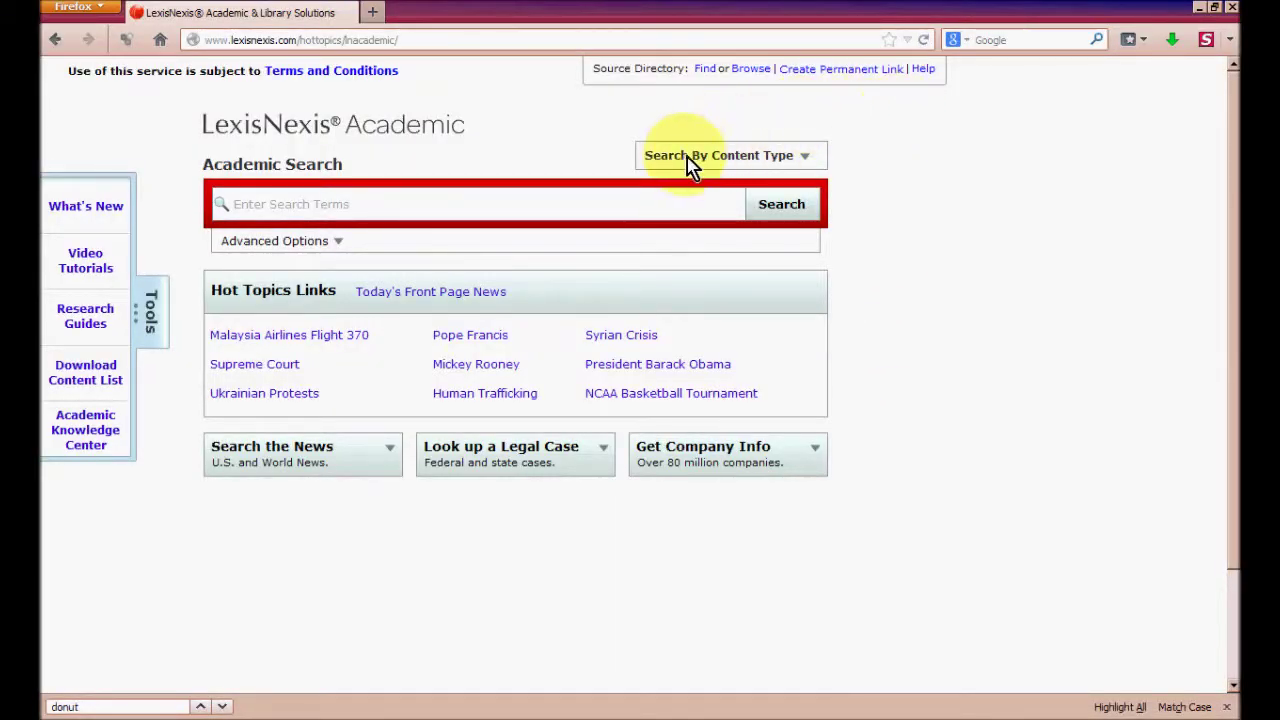
Step: Open the Dossier company search from the content types and go to the geographic section of Create a Company List
click(800, 157)
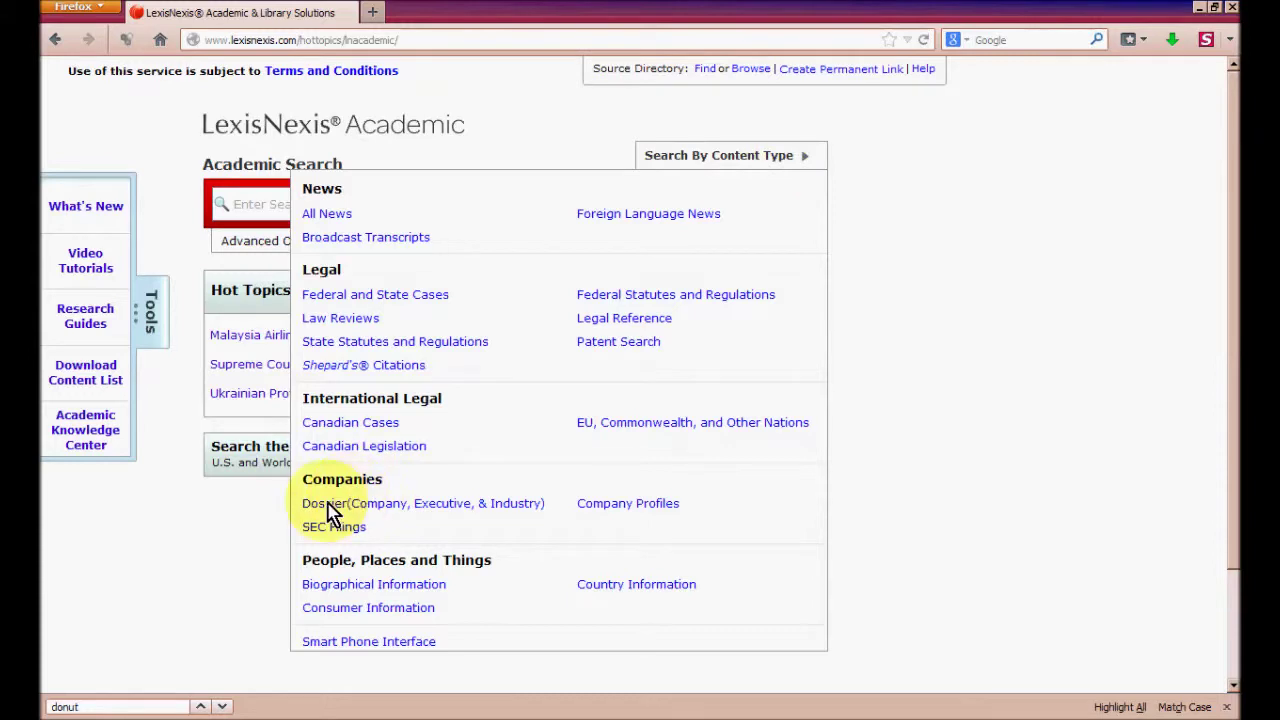
click(420, 508)
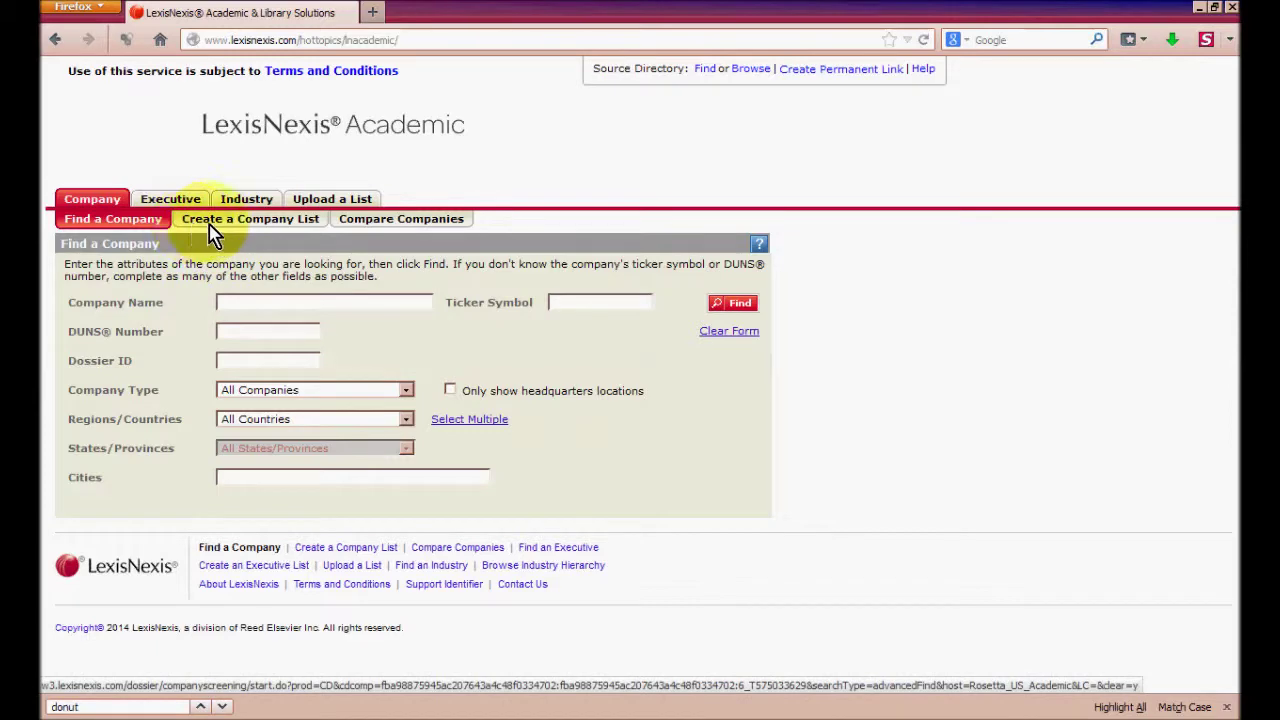
scroll(297, 285, down, 2)
scroll(251, 586, down, 4)
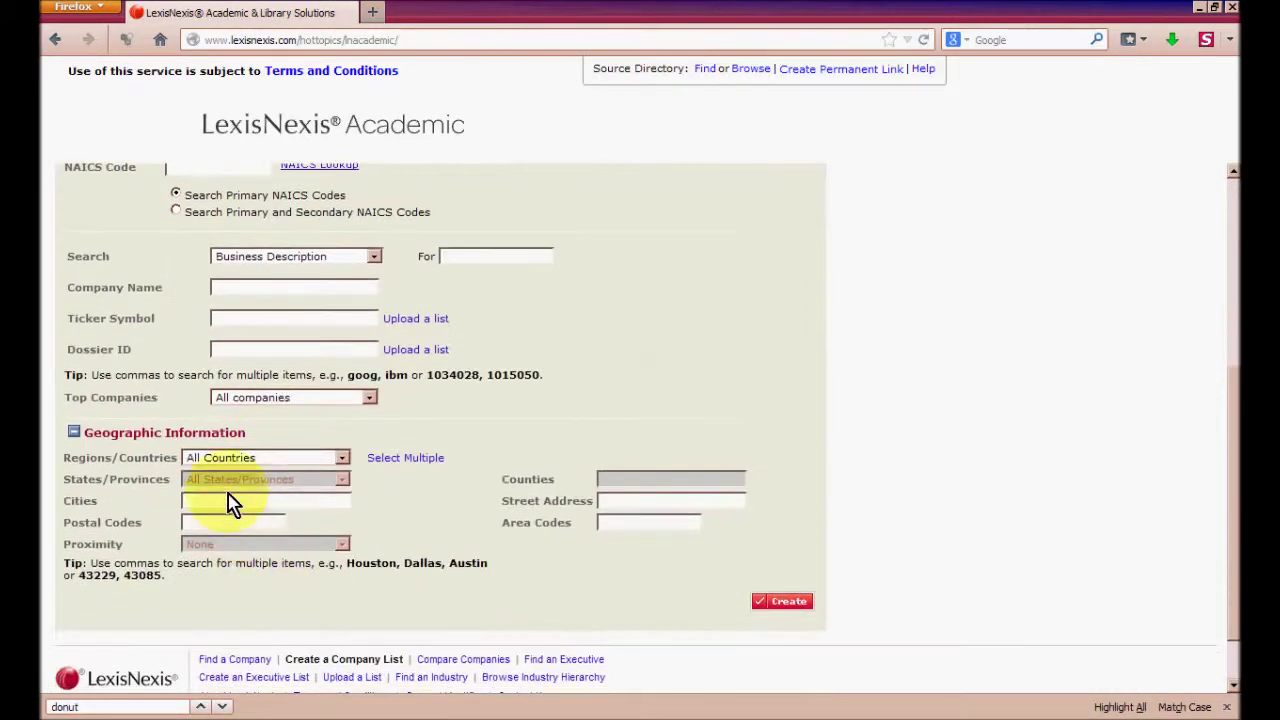
Step: Limit the company list to the United States, state Louisiana and city Monroe
click(250, 458)
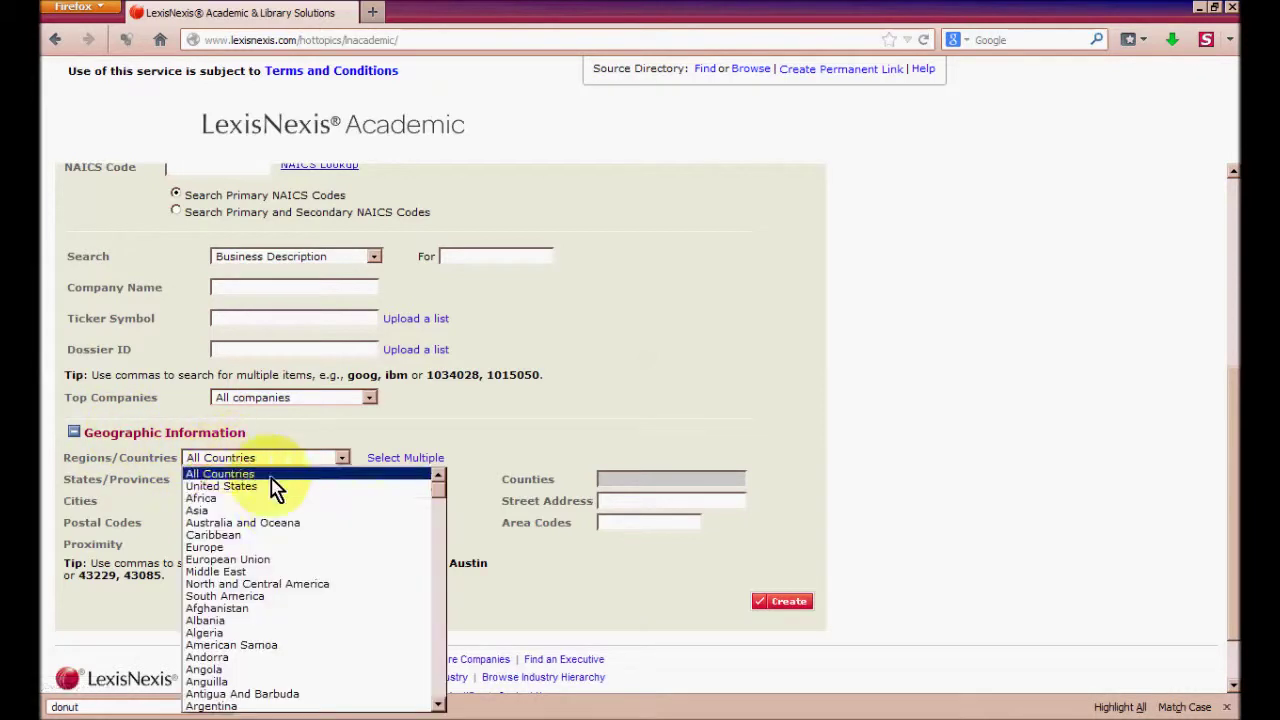
click(270, 487)
click(237, 481)
scroll(259, 434, down, 2)
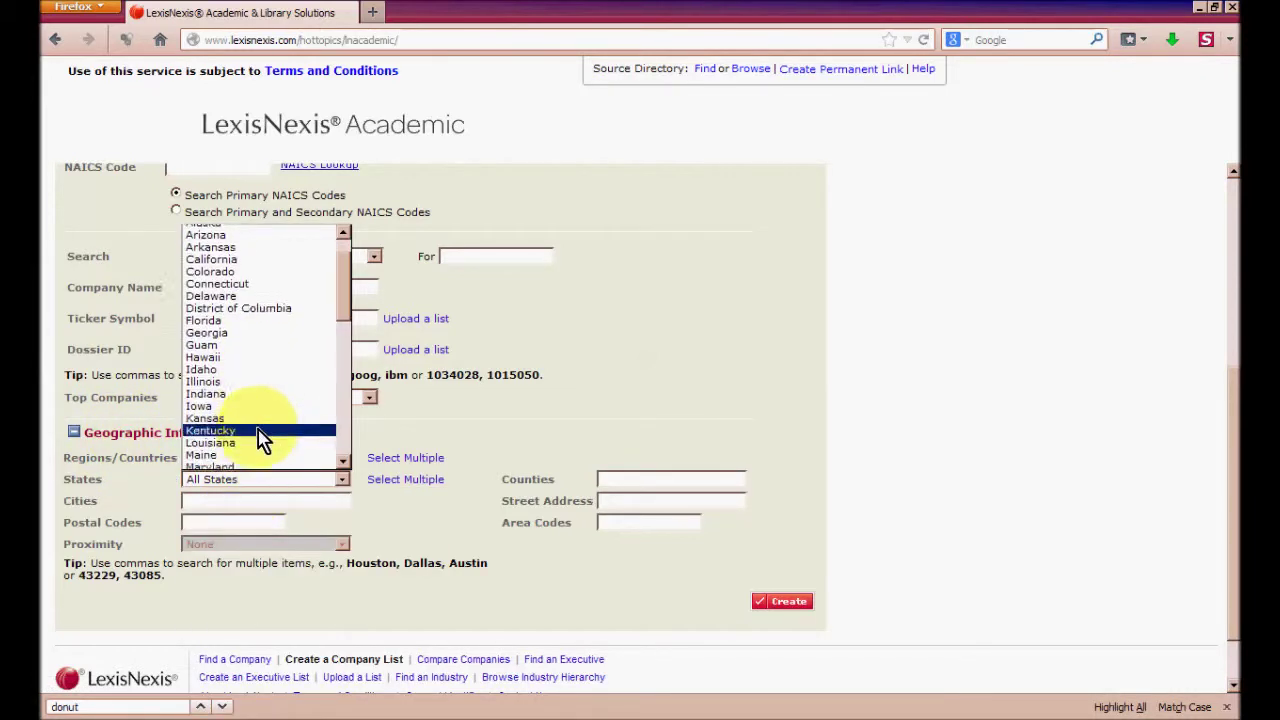
click(253, 438)
click(222, 505)
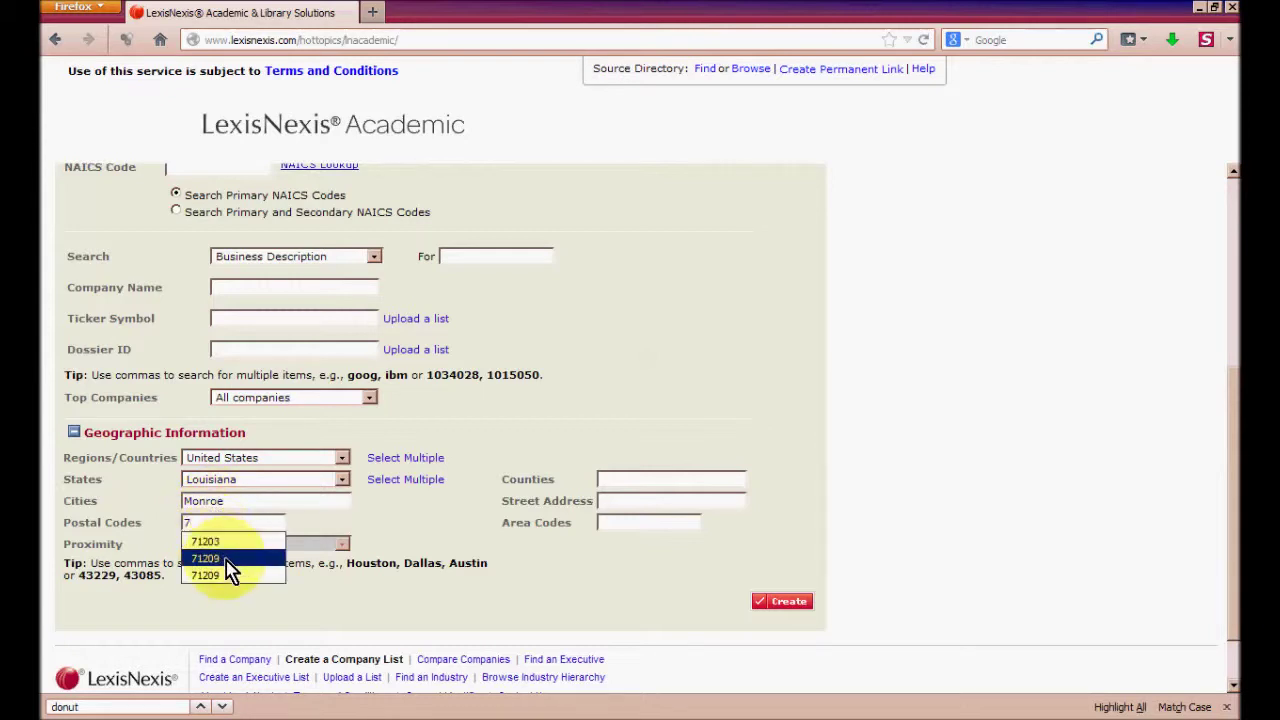
Step: Set the postal code to 71209 with proximity within 5 miles and create the company list
click(228, 560)
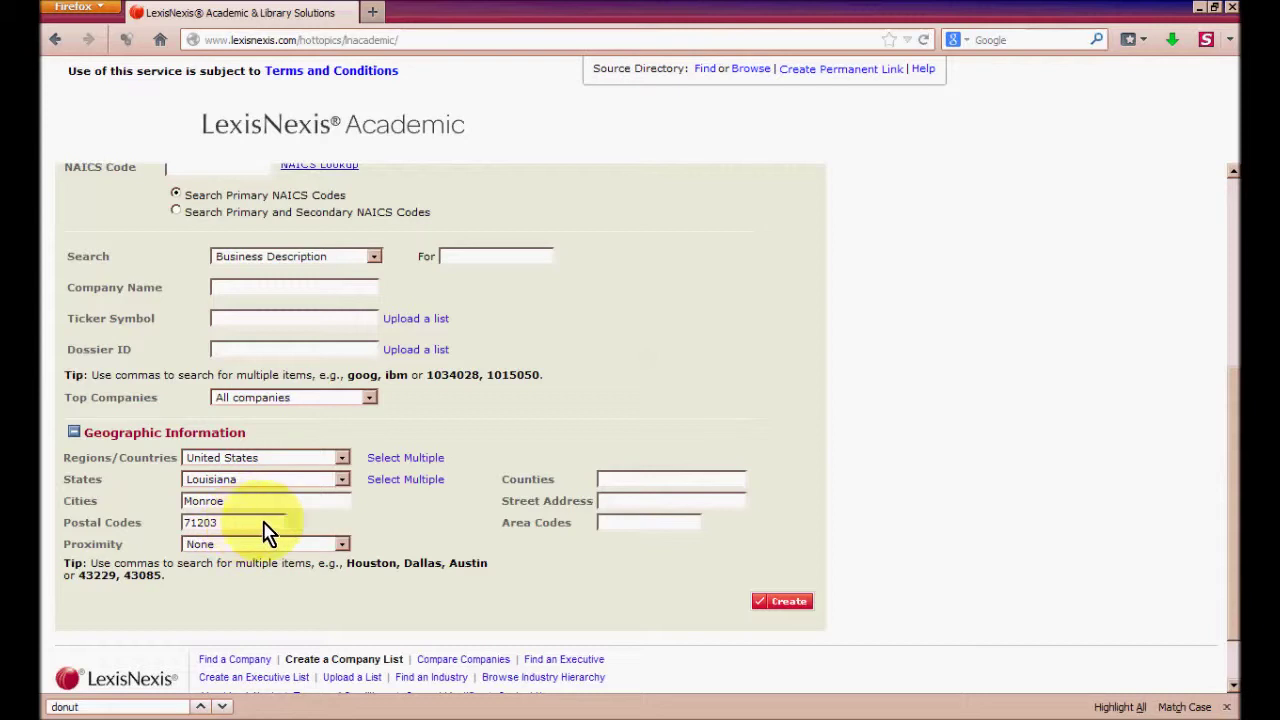
text(9)
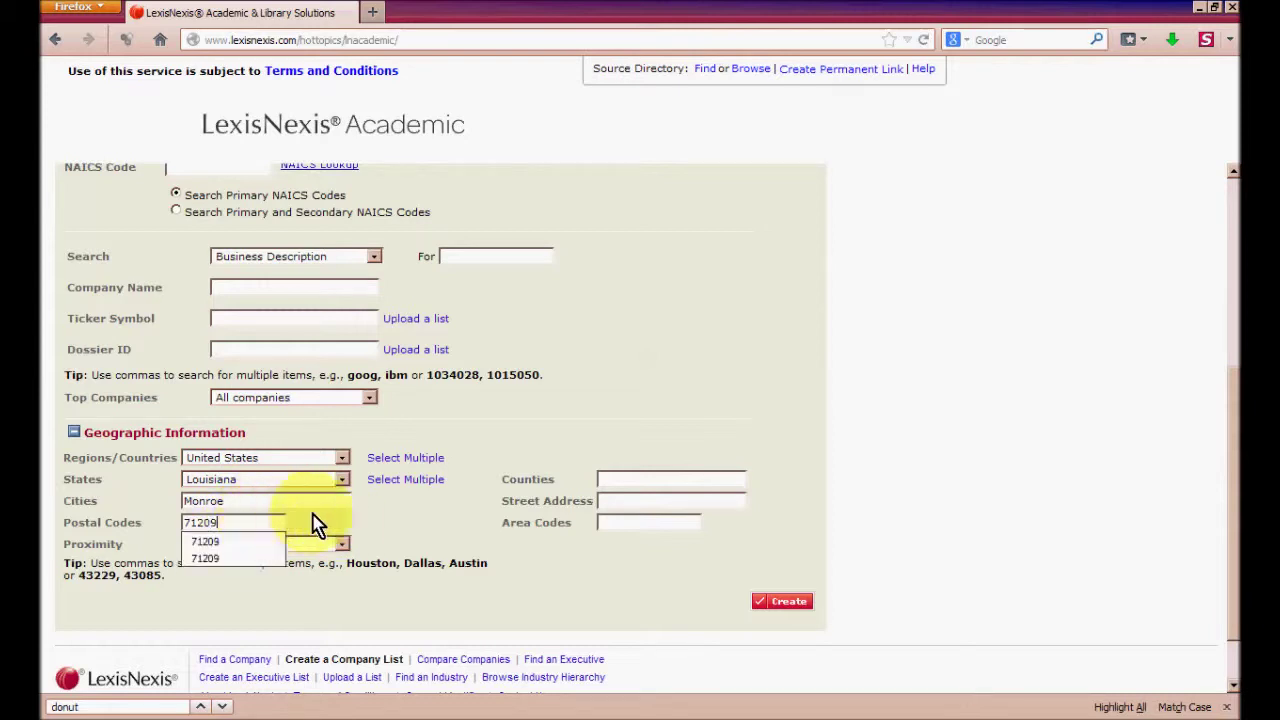
click(303, 546)
click(299, 574)
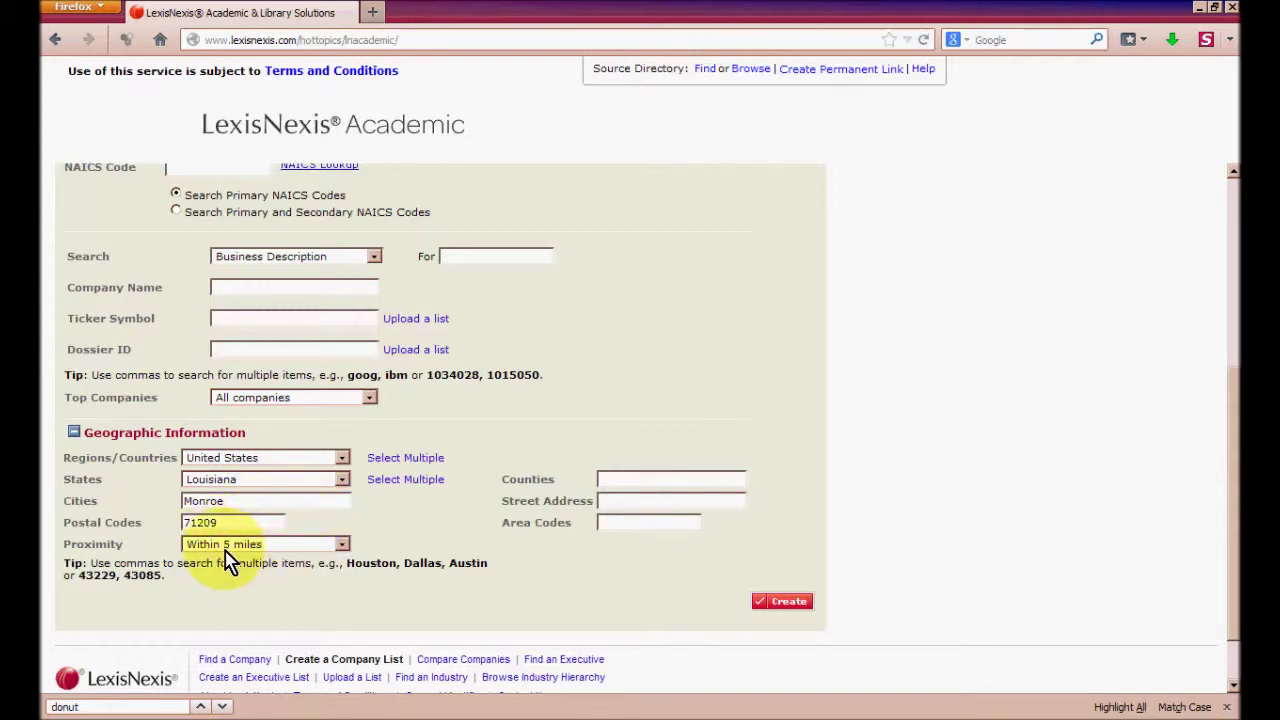
click(788, 604)
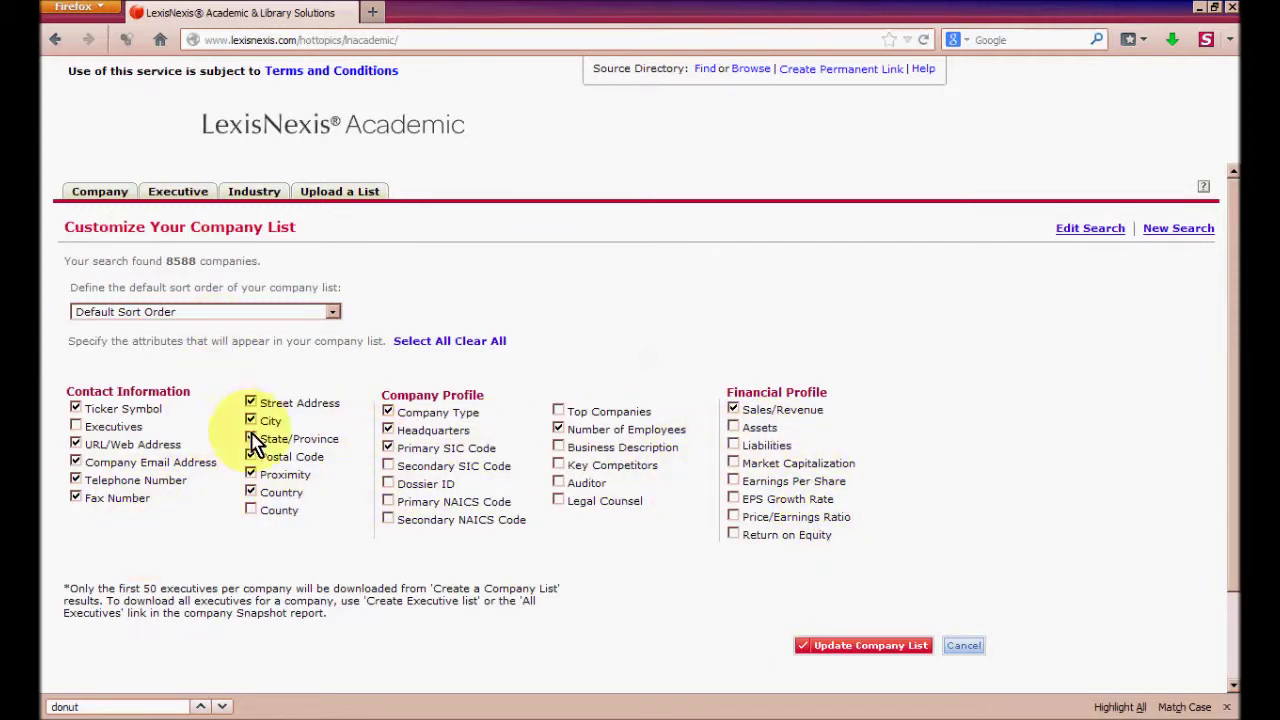
Step: Sort the company list by company name, update it and close the browser's find bar
click(208, 316)
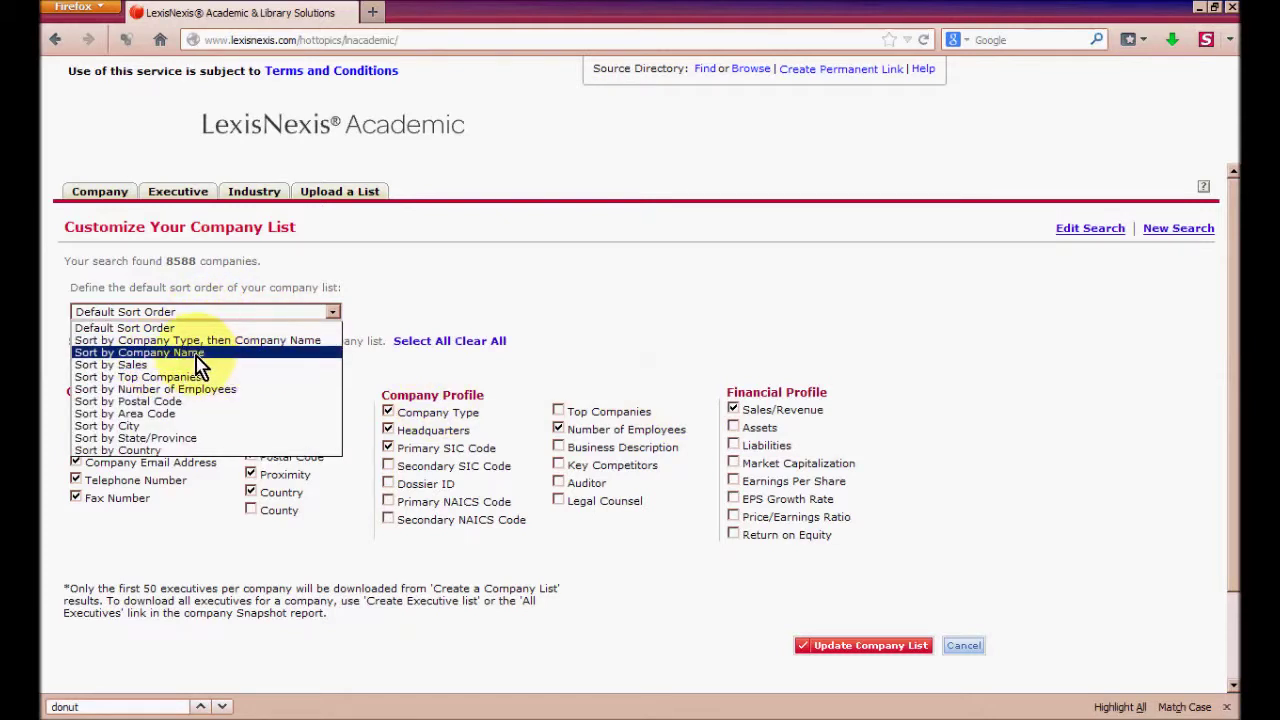
click(185, 356)
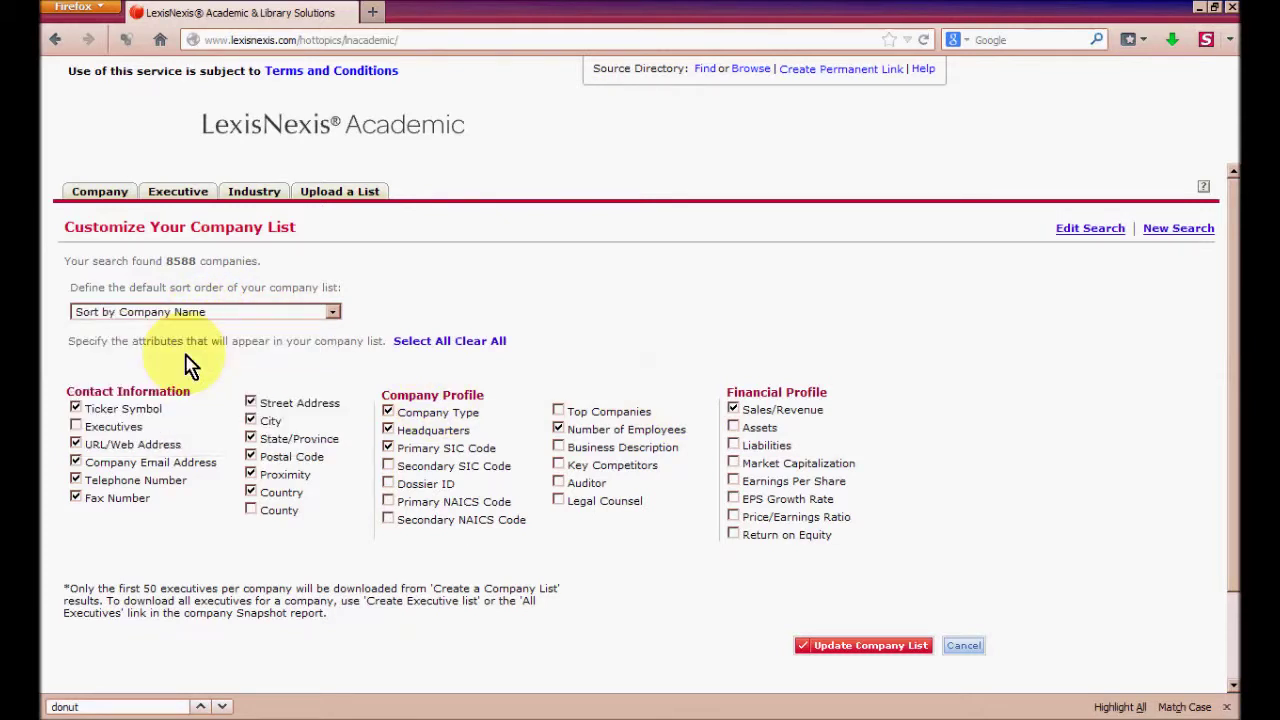
click(866, 643)
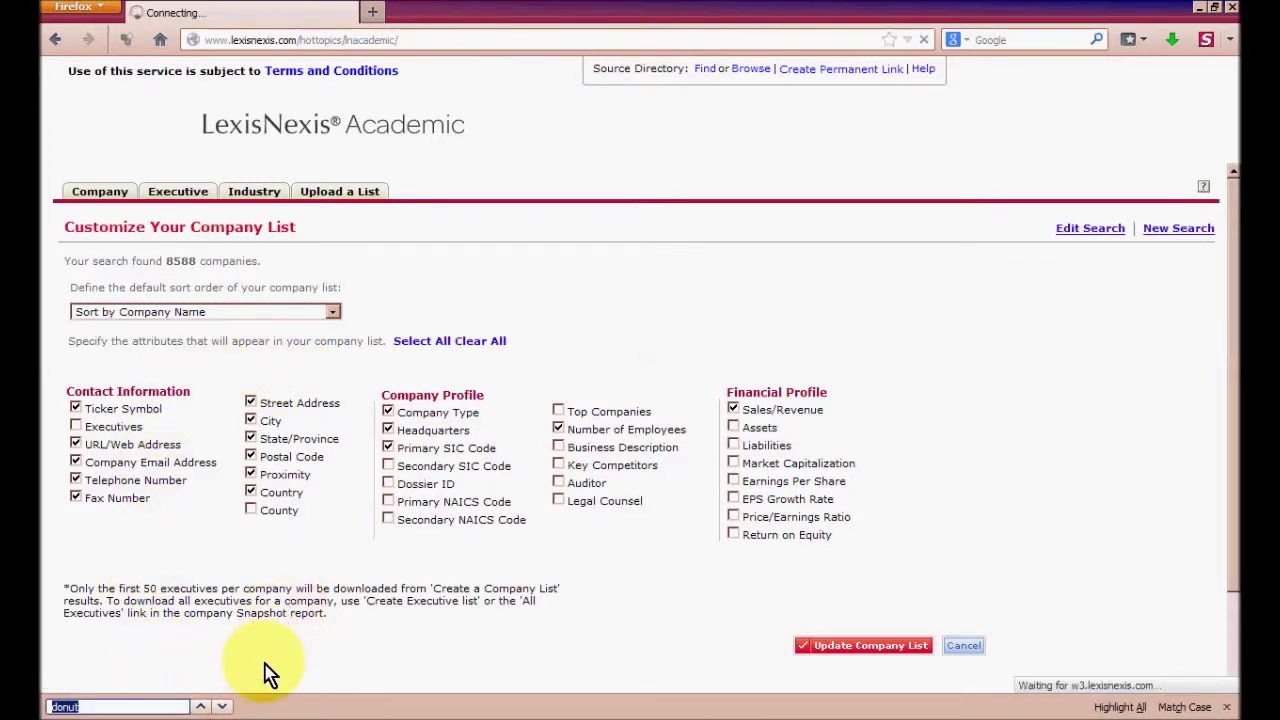
click(1226, 706)
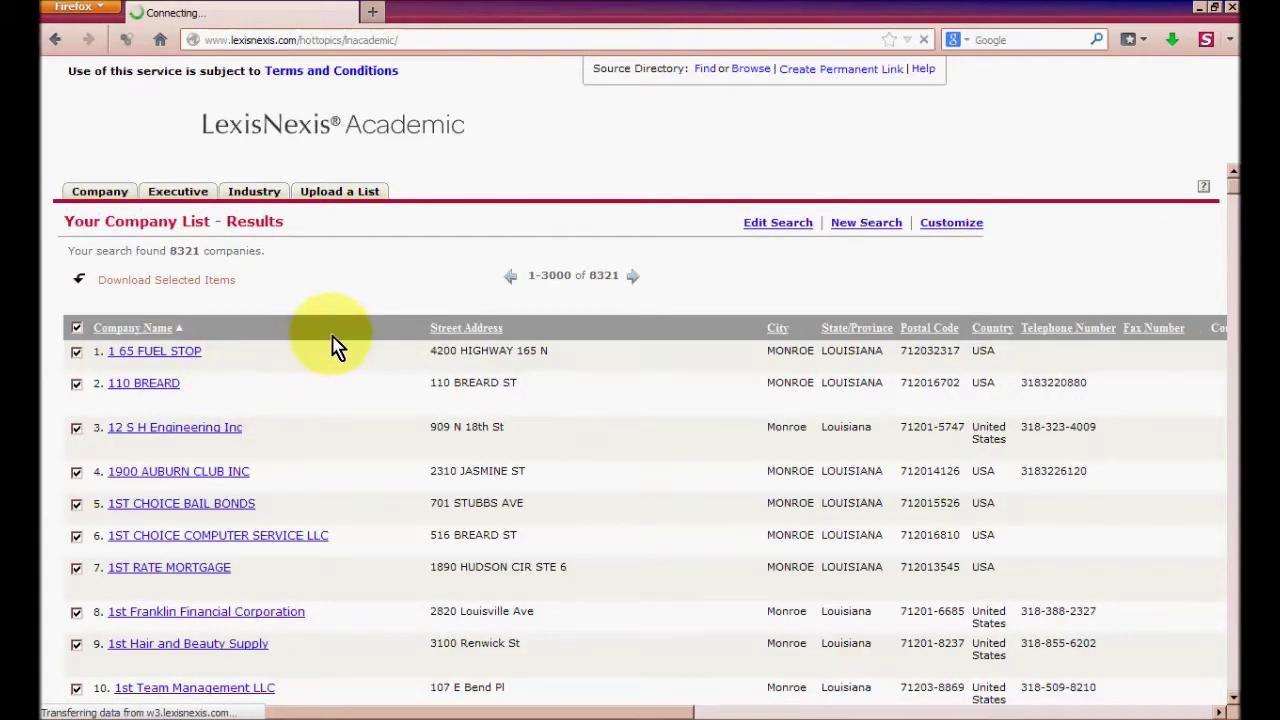
Step: Look through the company list results and find "donut" on the page
scroll(335, 343, down, 4)
scroll(335, 343, down, 1)
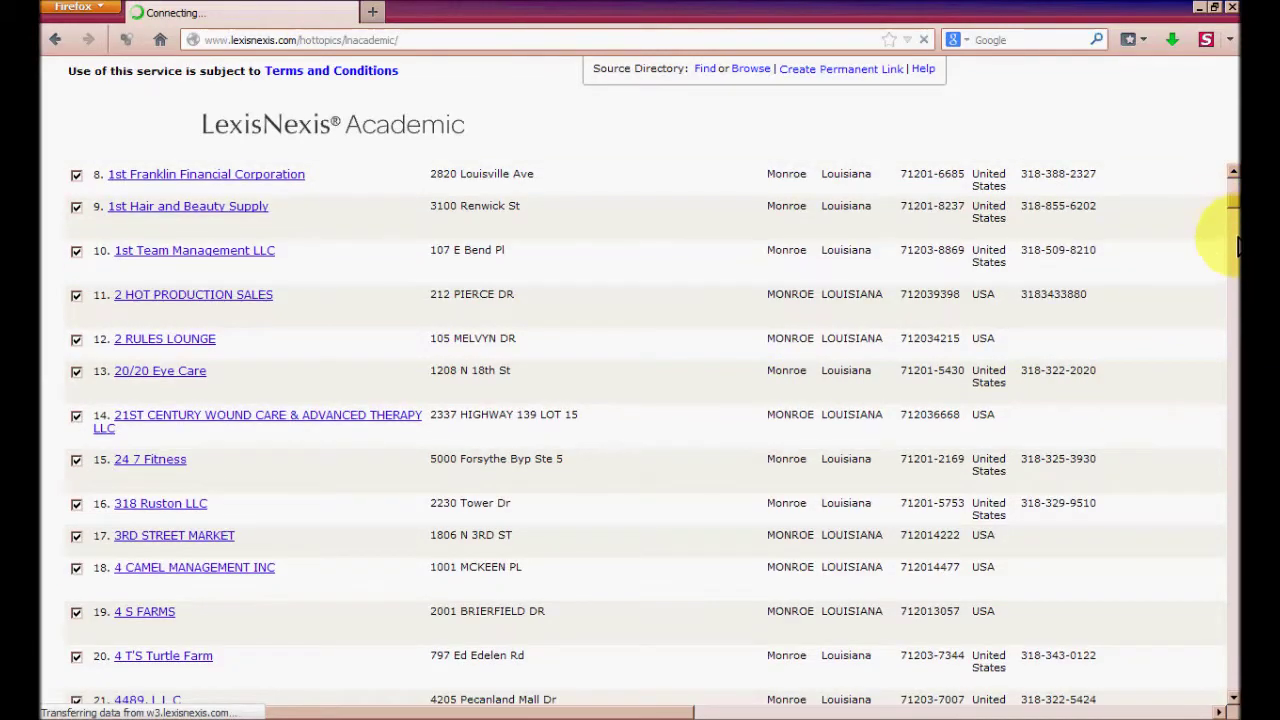
drag(1238, 250, 1203, 655)
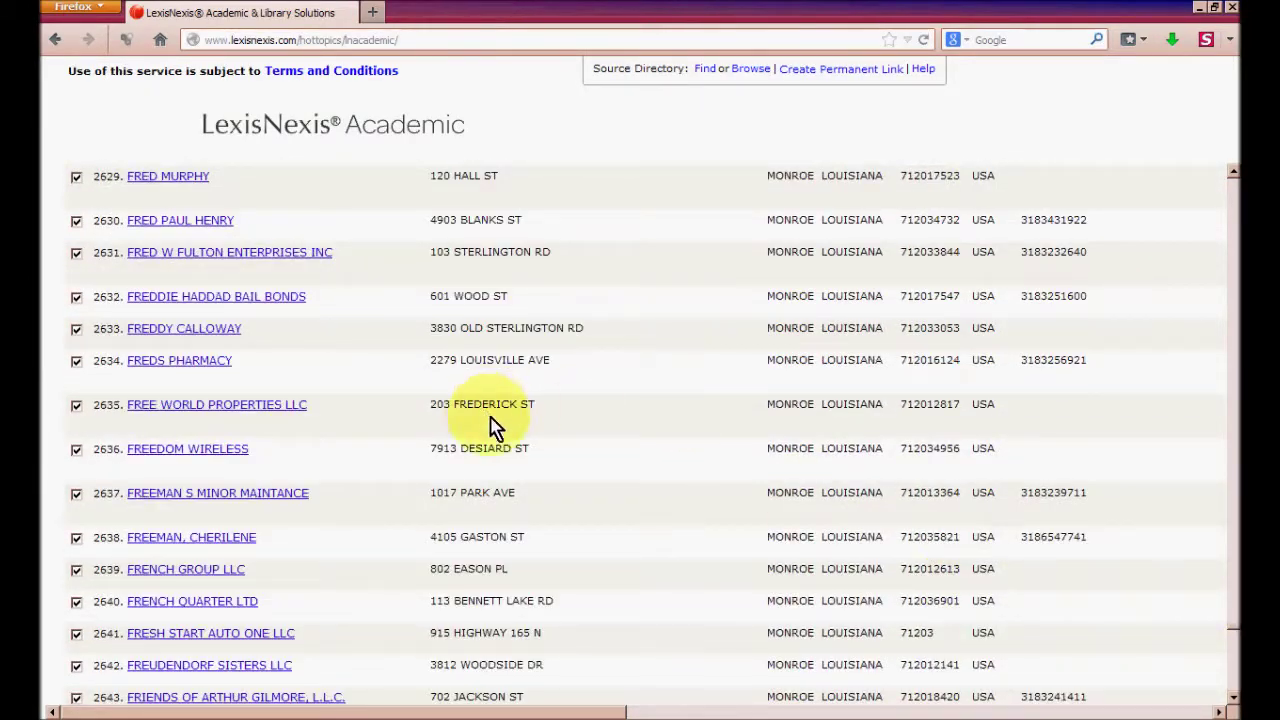
key(ctrl+f)
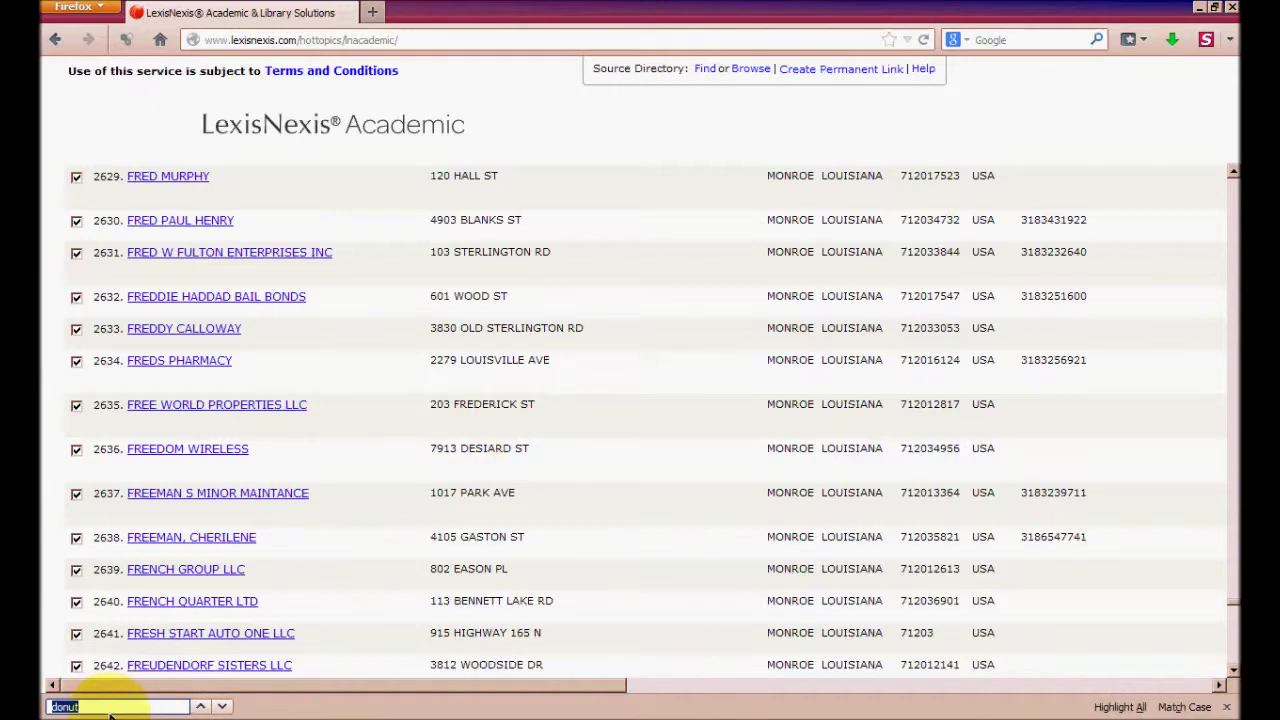
click(222, 706)
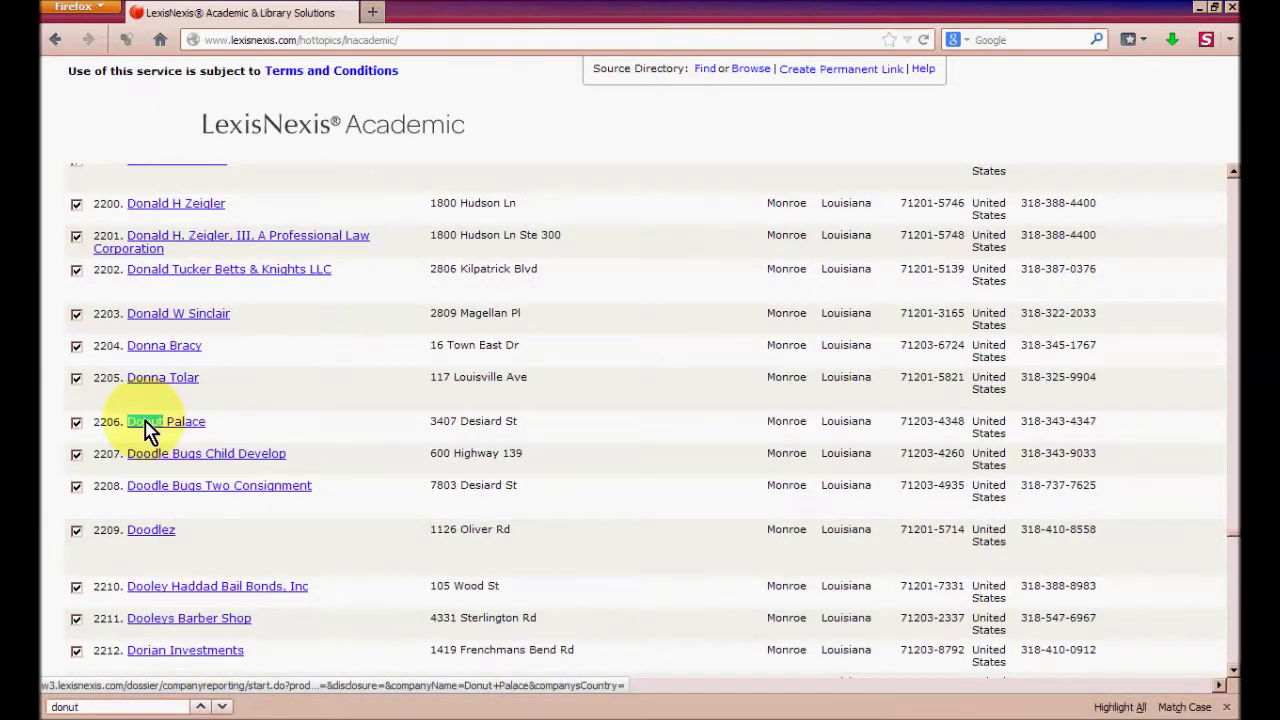
Step: Open the Donut Palace company report and copy the retail bakeries primary SIC code 5461
click(186, 432)
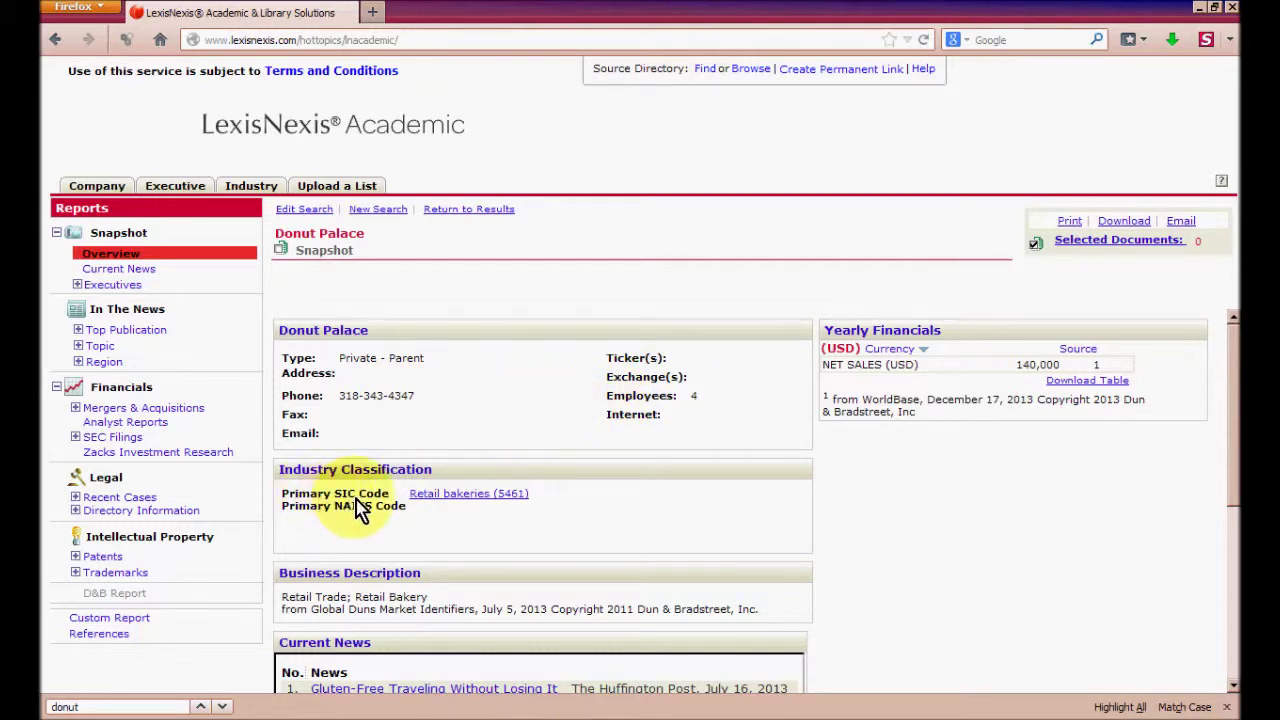
drag(530, 494, 495, 496)
key(ctrl+c)
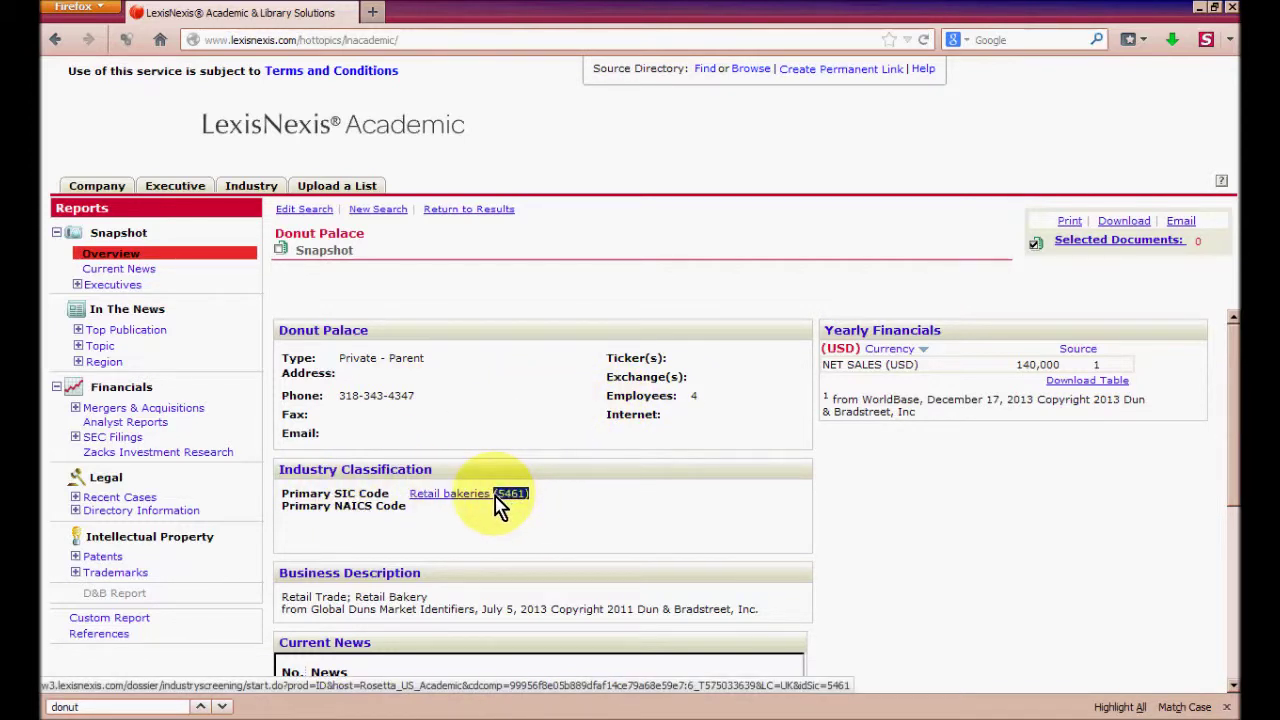
Step: Return to the Dossier company search and enter SIC code 5461, without parentheses, in the form for creating a company list
click(355, 143)
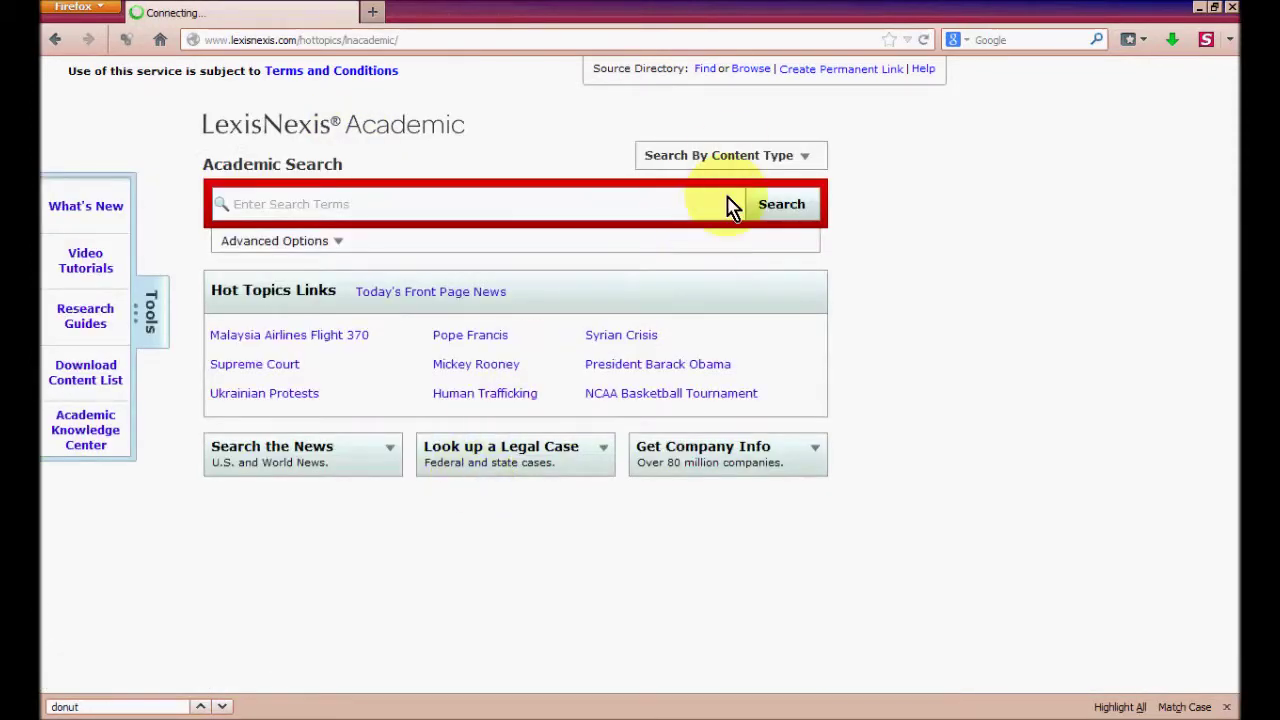
click(811, 160)
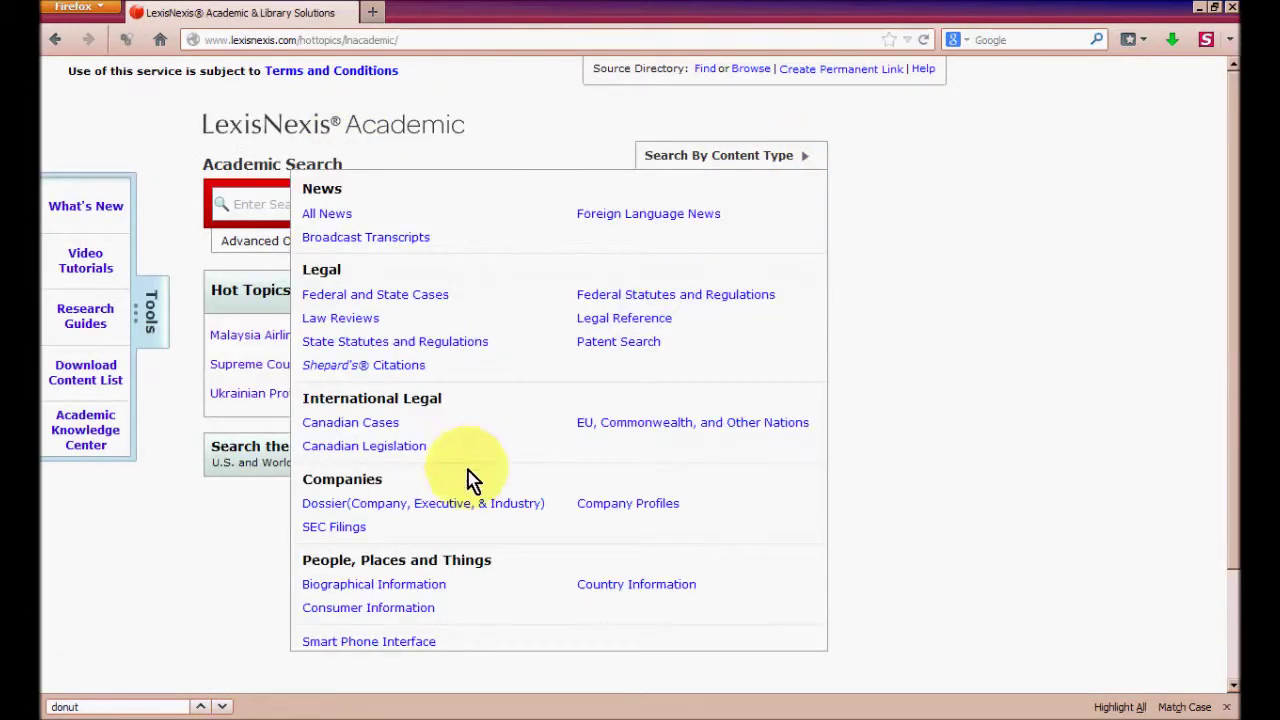
click(440, 504)
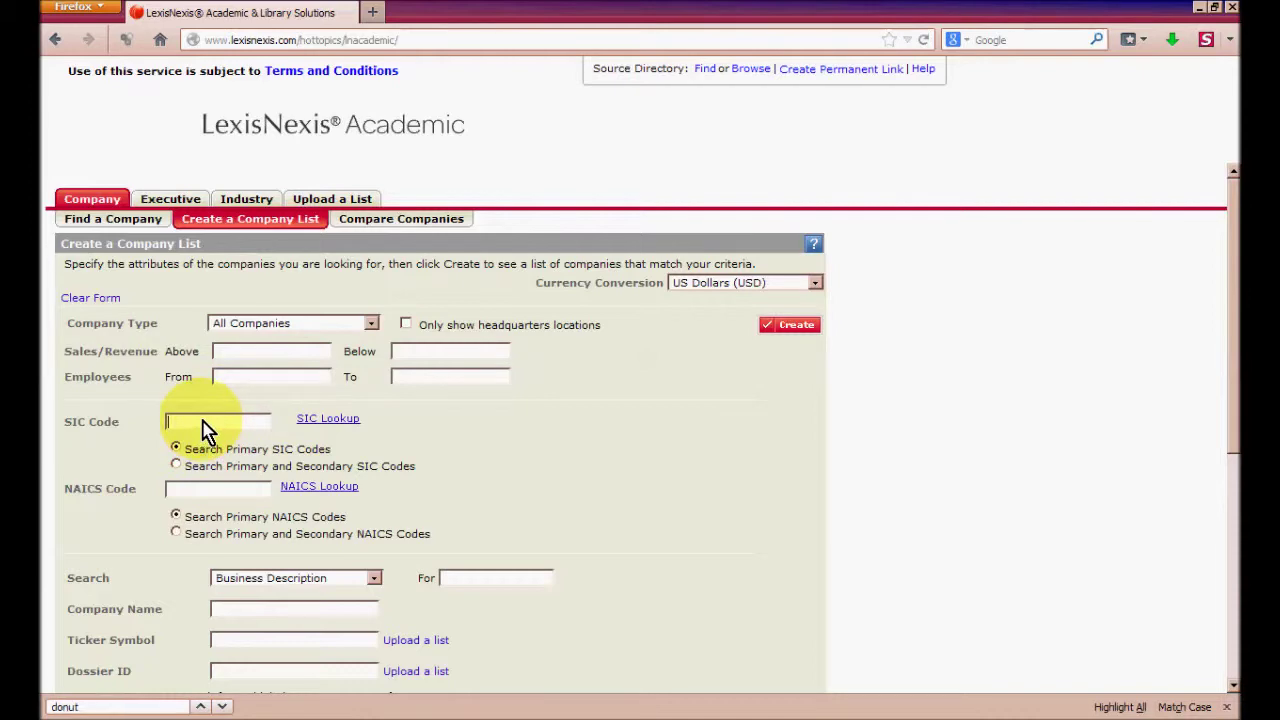
key(ctrl+v)
key(BackSpace)
drag(195, 423, 220, 427)
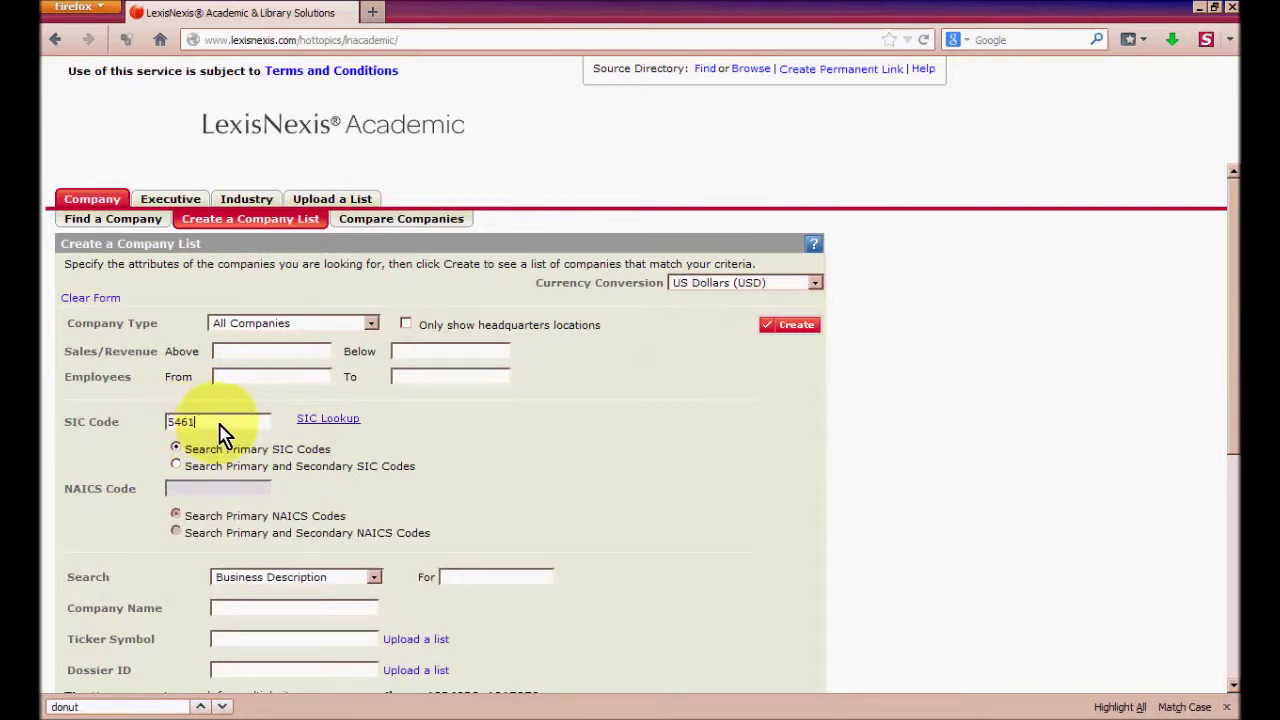
key(BackSpace)
Step: Limit the bakery company list to the United States, state Louisiana and city Monroe
click(503, 450)
scroll(478, 465, down, 6)
click(268, 395)
click(263, 421)
click(263, 421)
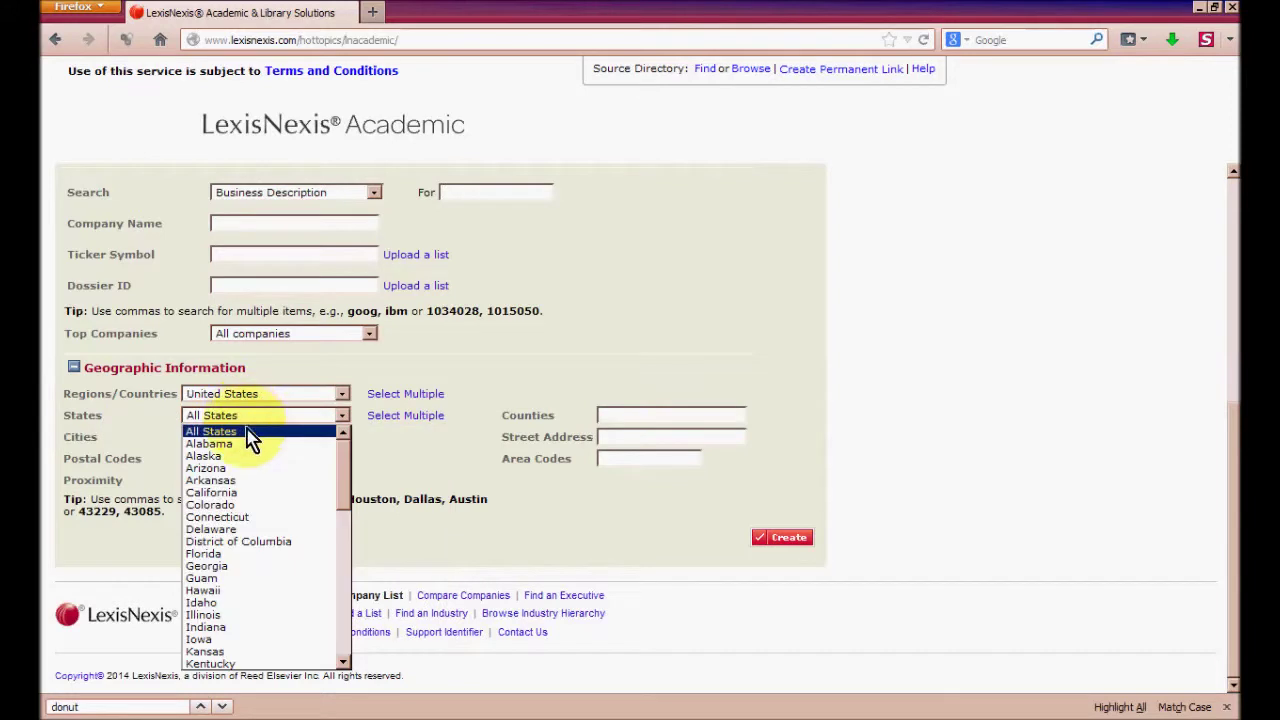
scroll(265, 528, down, 4)
scroll(262, 512, up, 1)
click(258, 529)
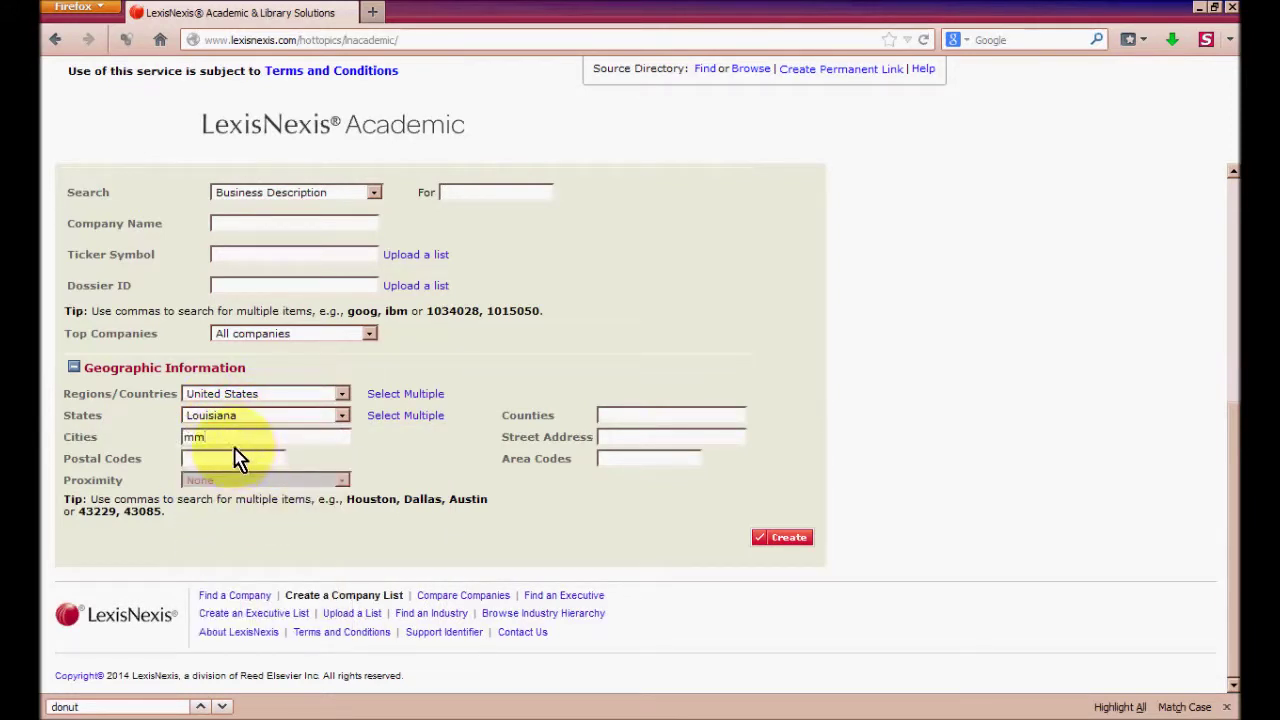
click(236, 456)
Step: Set the postal code to 71209 with a proximity of within 10 miles
click(229, 463)
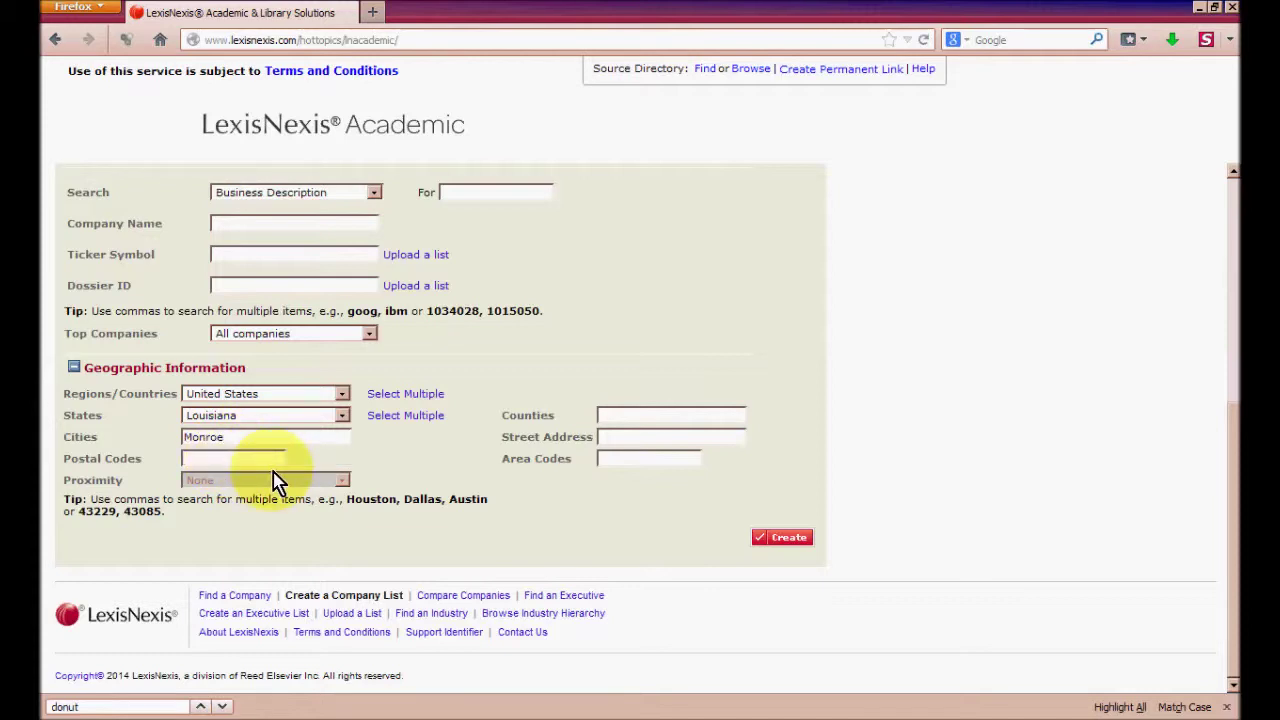
text(7)
click(255, 477)
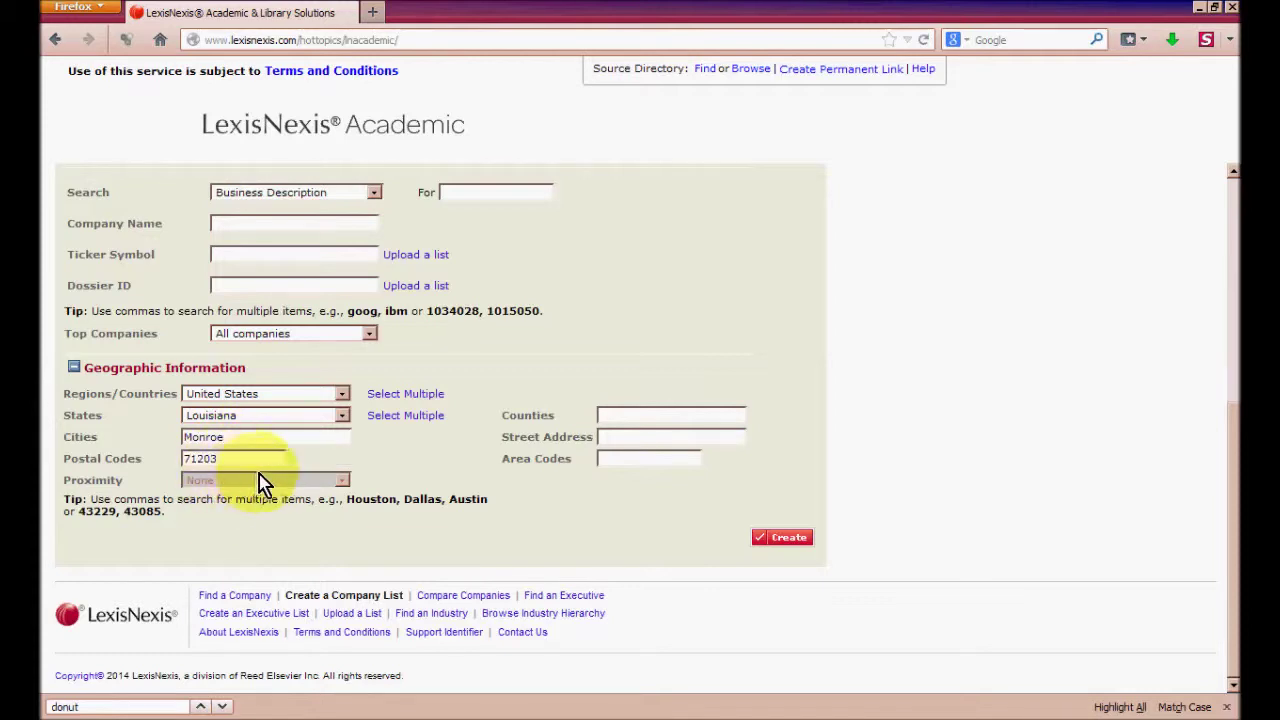
key(BackSpace)
text(9)
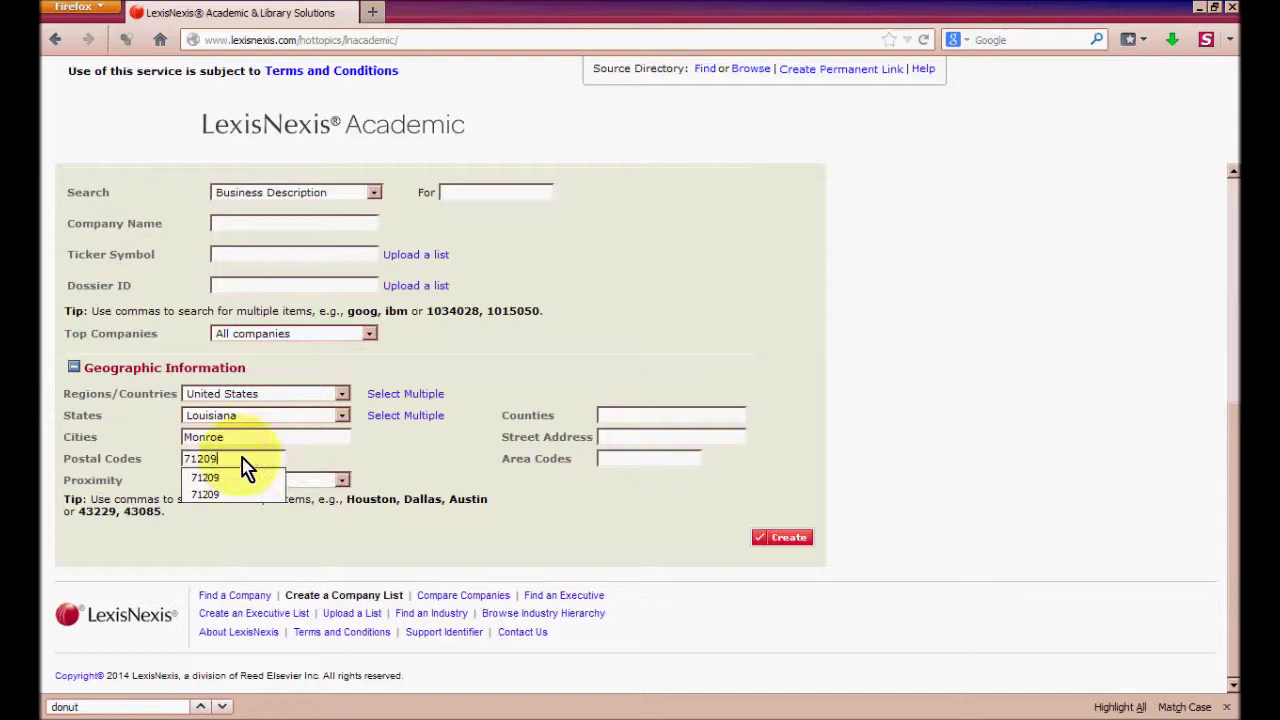
click(251, 471)
click(308, 482)
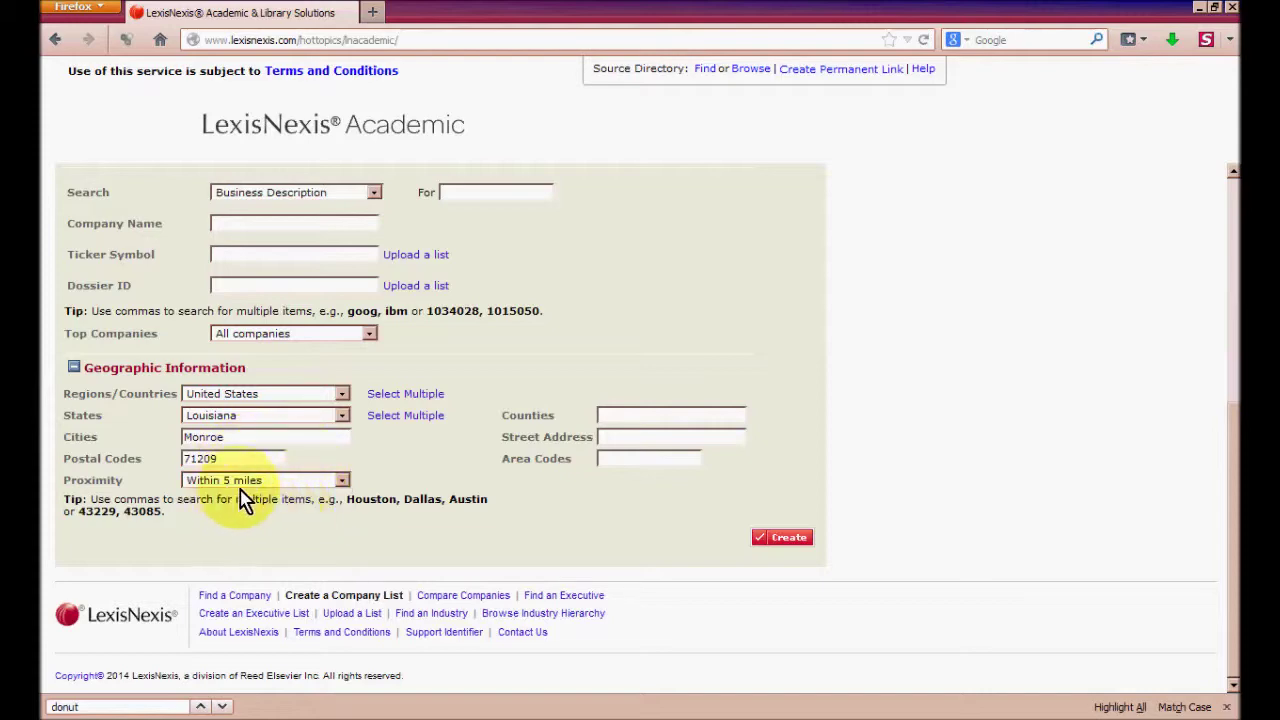
click(258, 525)
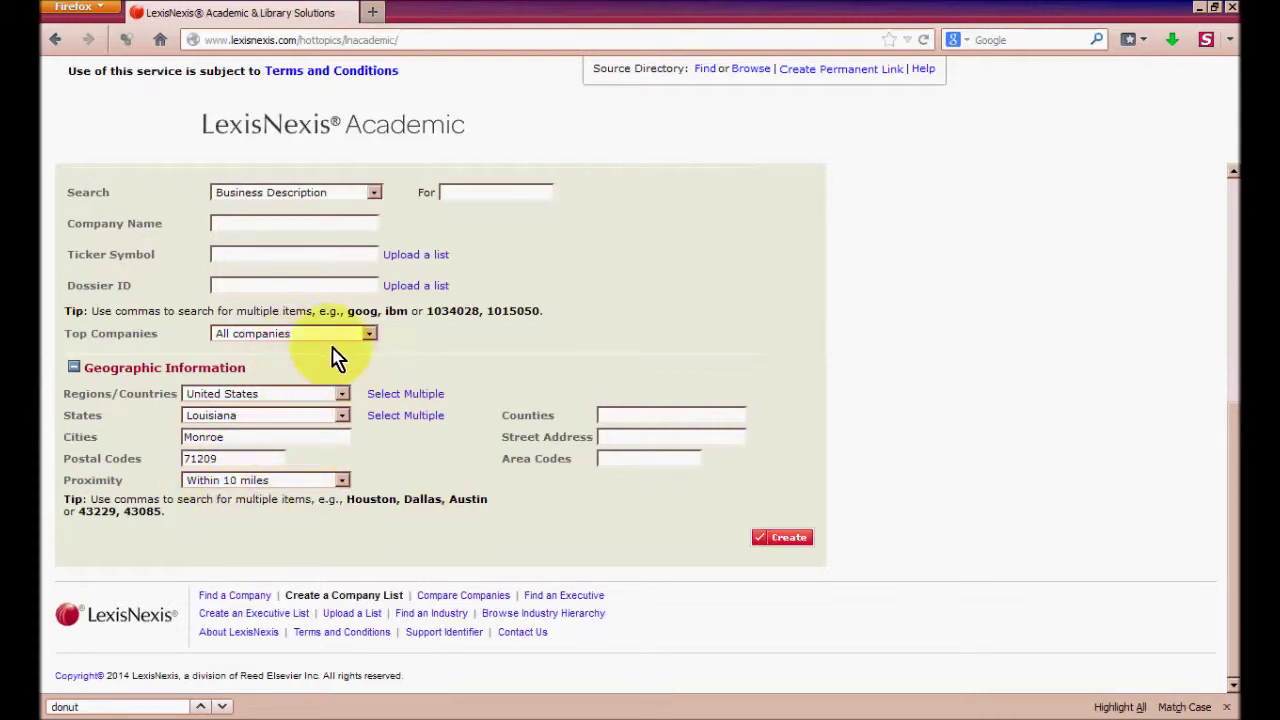
Step: Create the company list with the default sort order and attributes, and look through the full bakery results
scroll(334, 357, up, 5)
scroll(310, 510, down, 5)
click(782, 539)
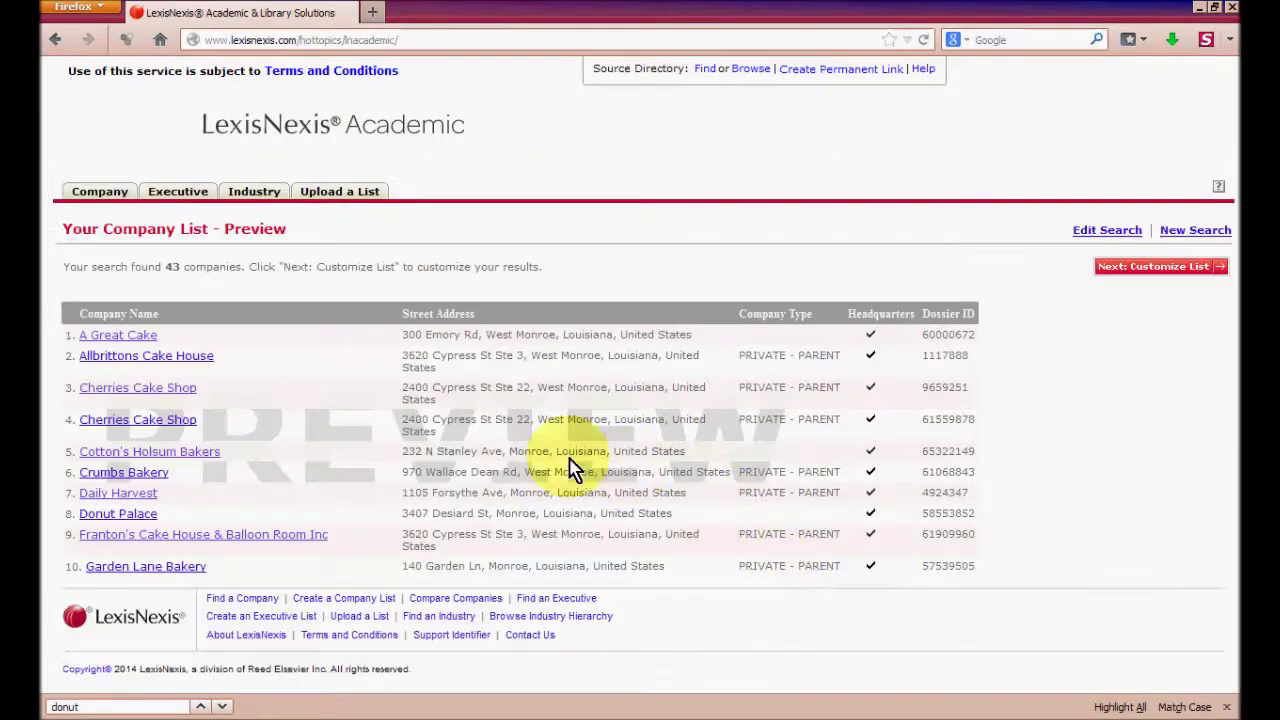
click(1172, 270)
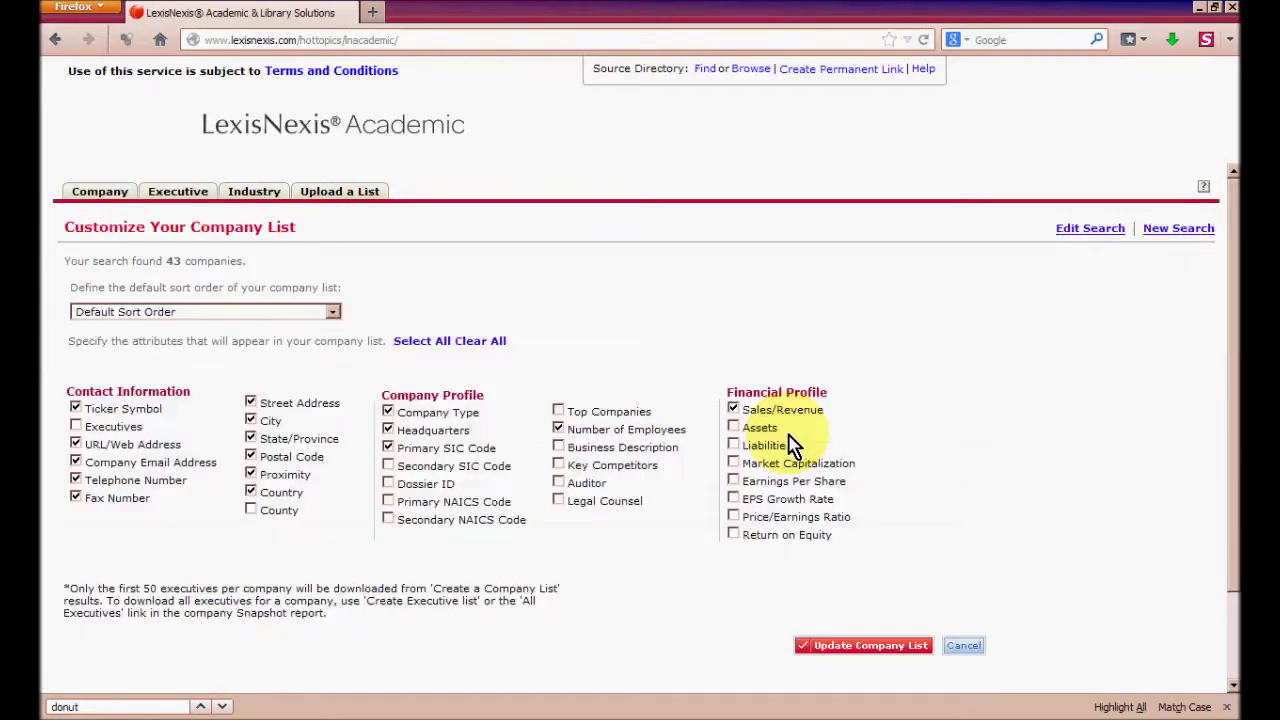
click(869, 645)
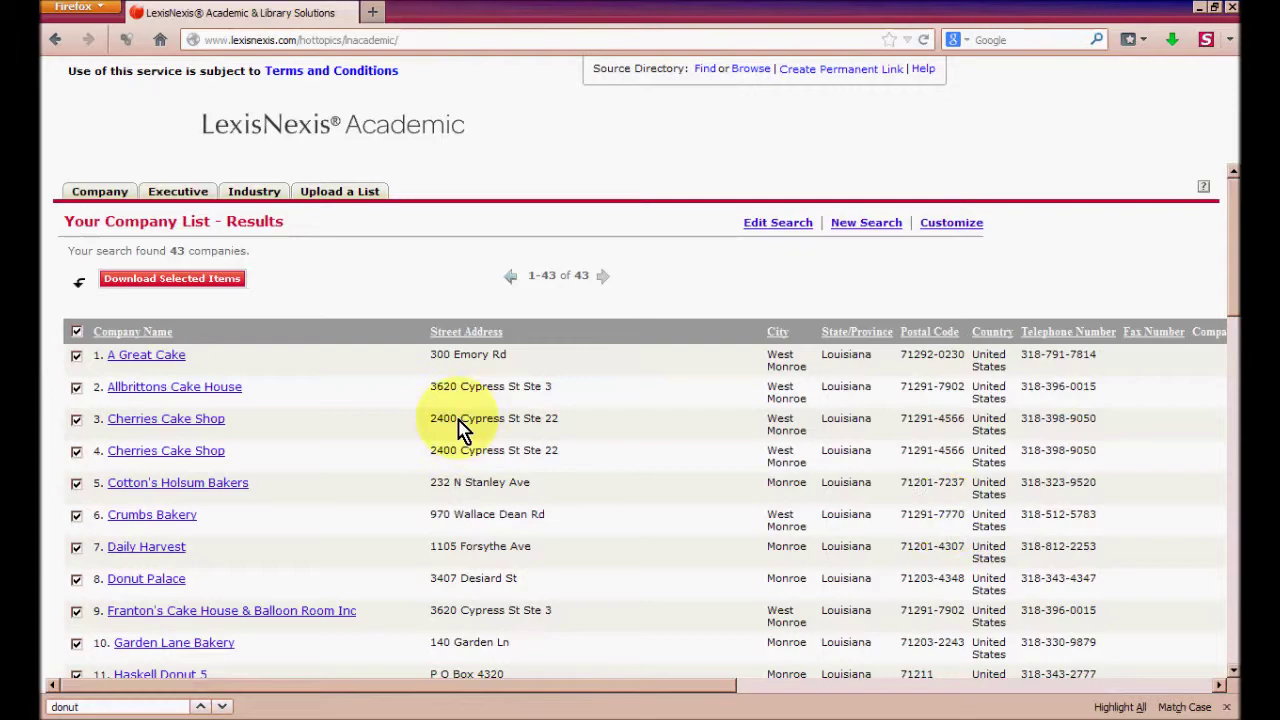
scroll(443, 449, down, 5)
scroll(443, 452, down, 11)
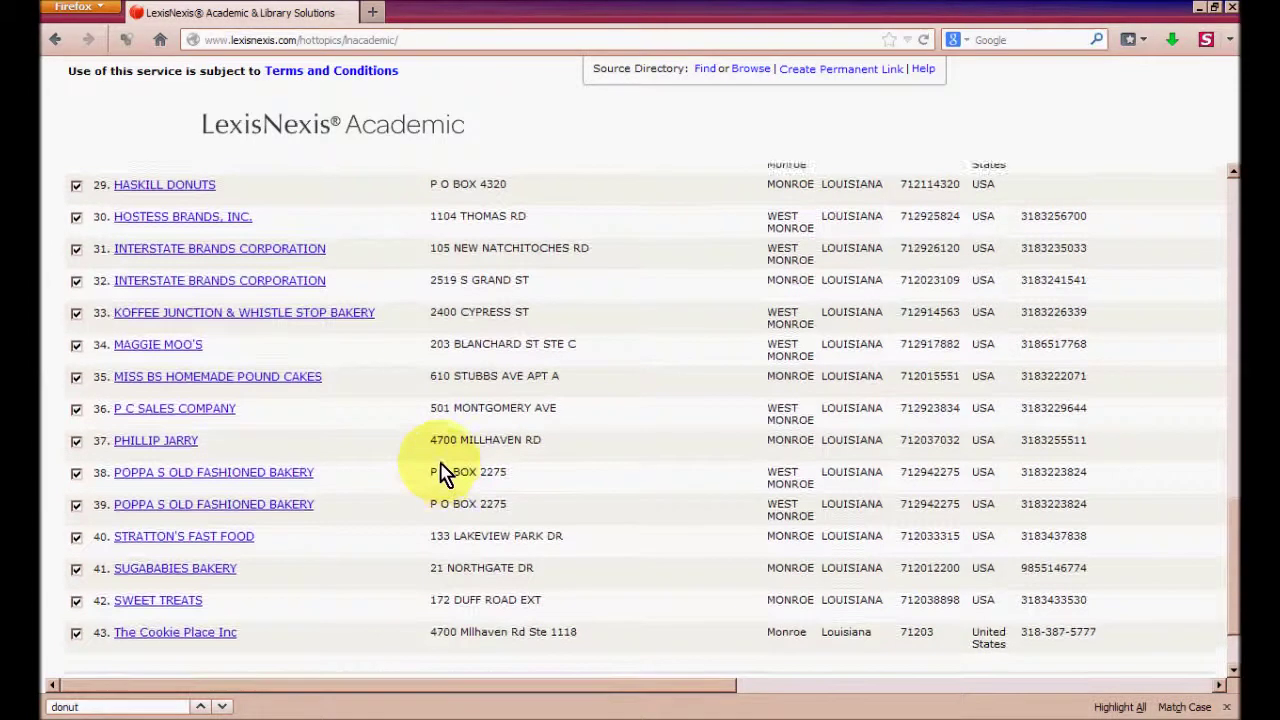
scroll(443, 470, up, 10)
scroll(443, 471, up, 5)
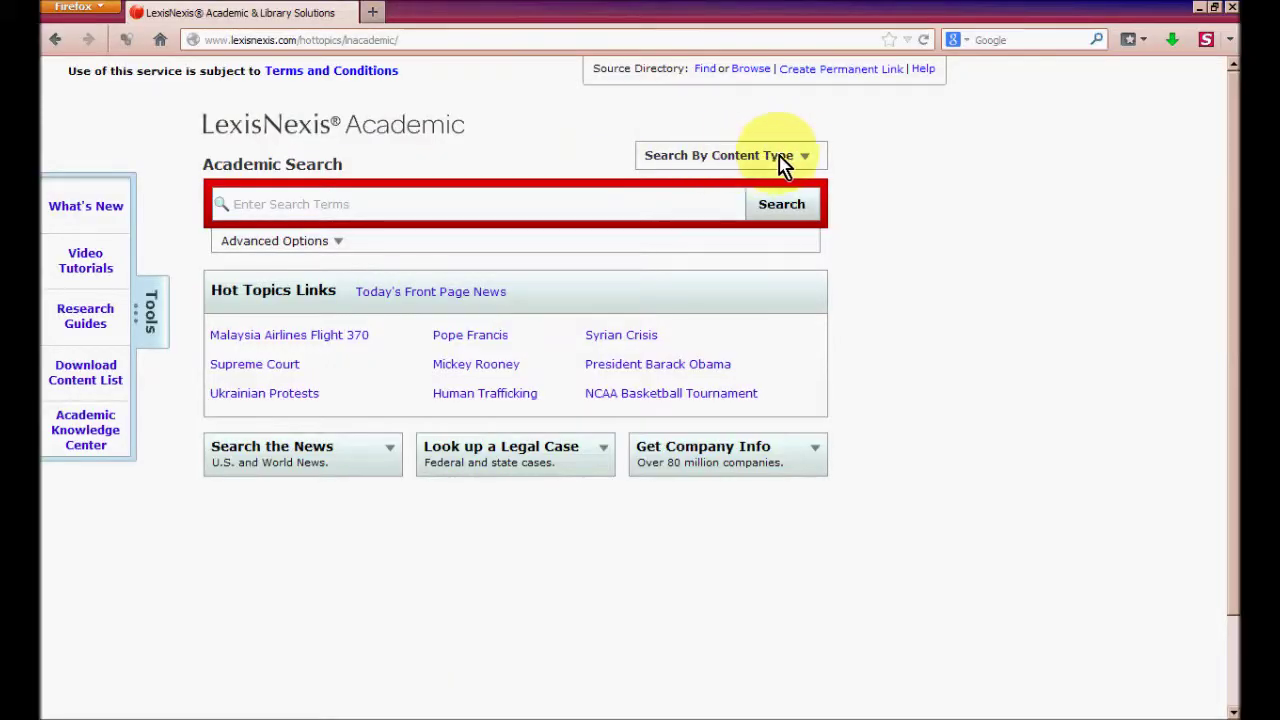
Step: Search the Biographical Information content type for the composer's name
click(752, 162)
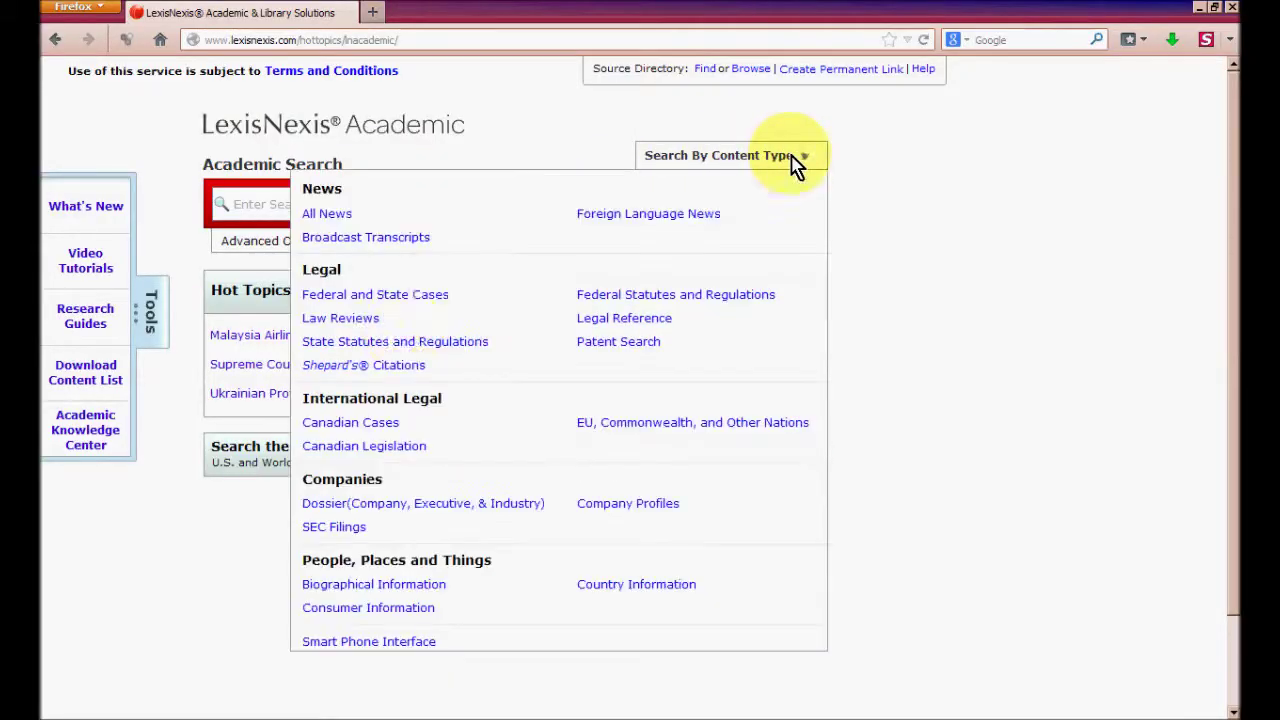
click(395, 587)
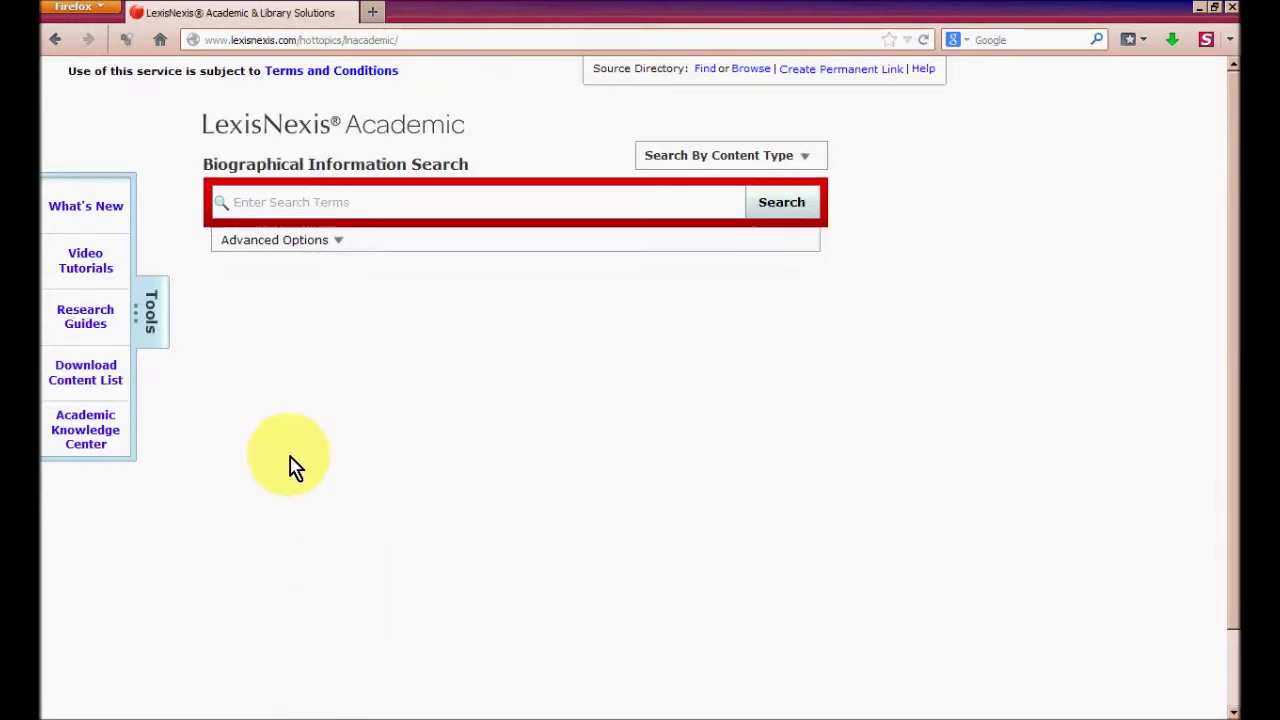
click(286, 203)
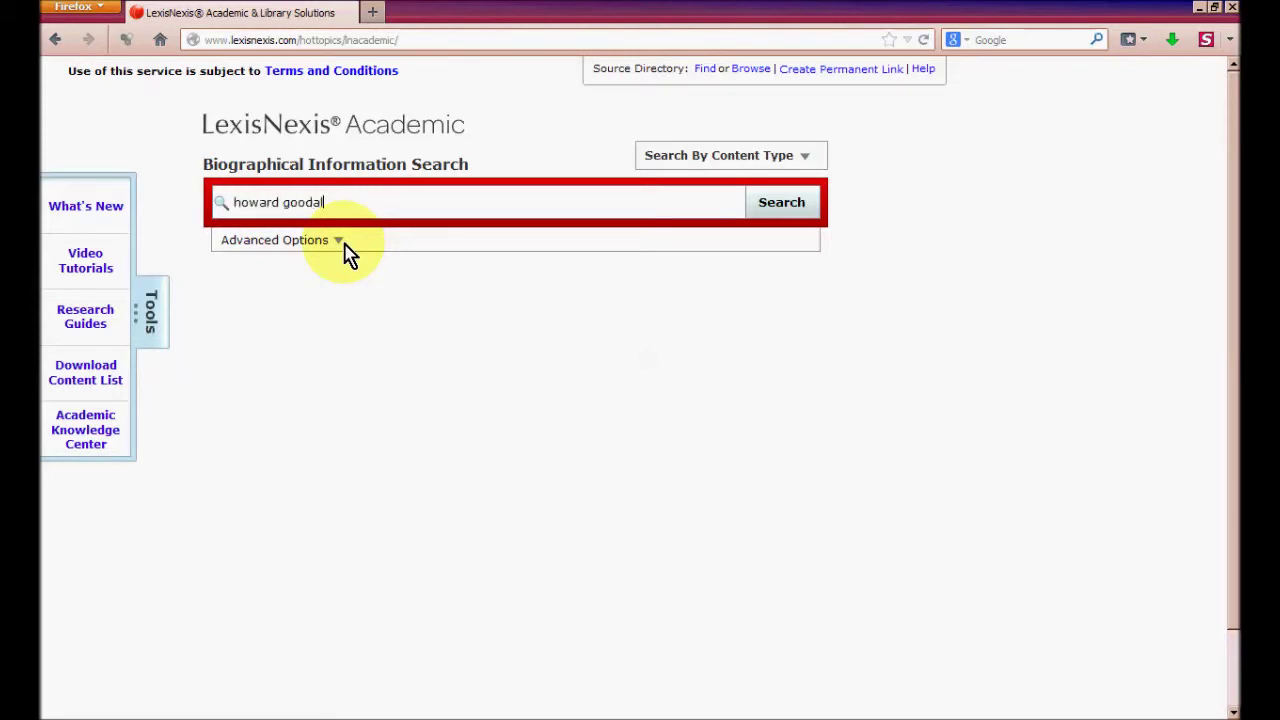
click(785, 210)
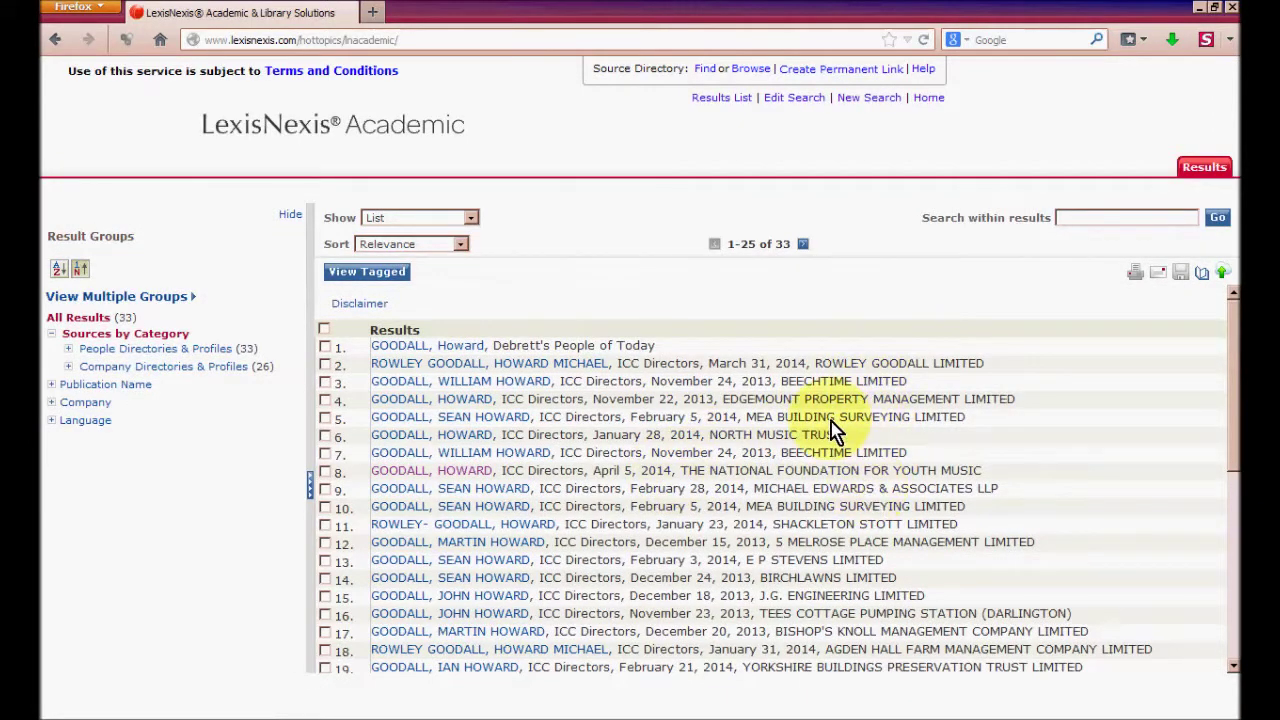
Step: Open the ICC Directors result for The National Foundation for Youth Music and examine its personal and director information
scroll(835, 430, down, 2)
scroll(440, 430, up, 2)
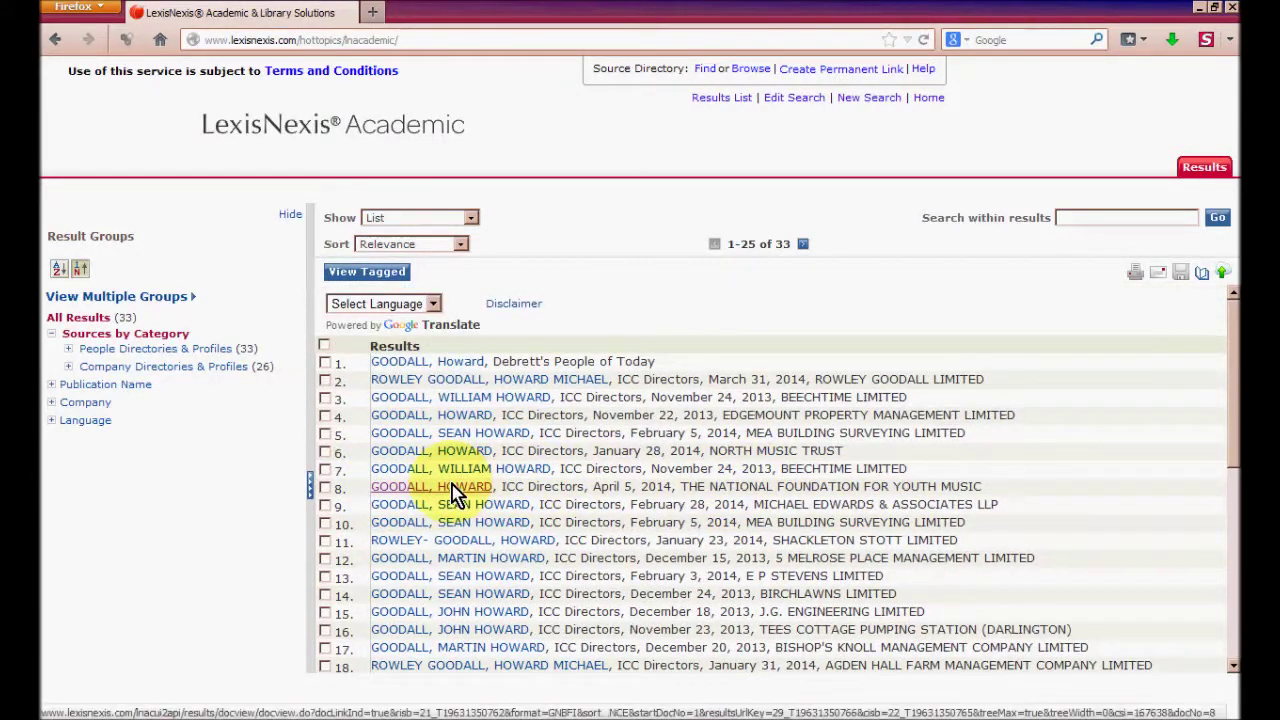
drag(862, 489, 1031, 497)
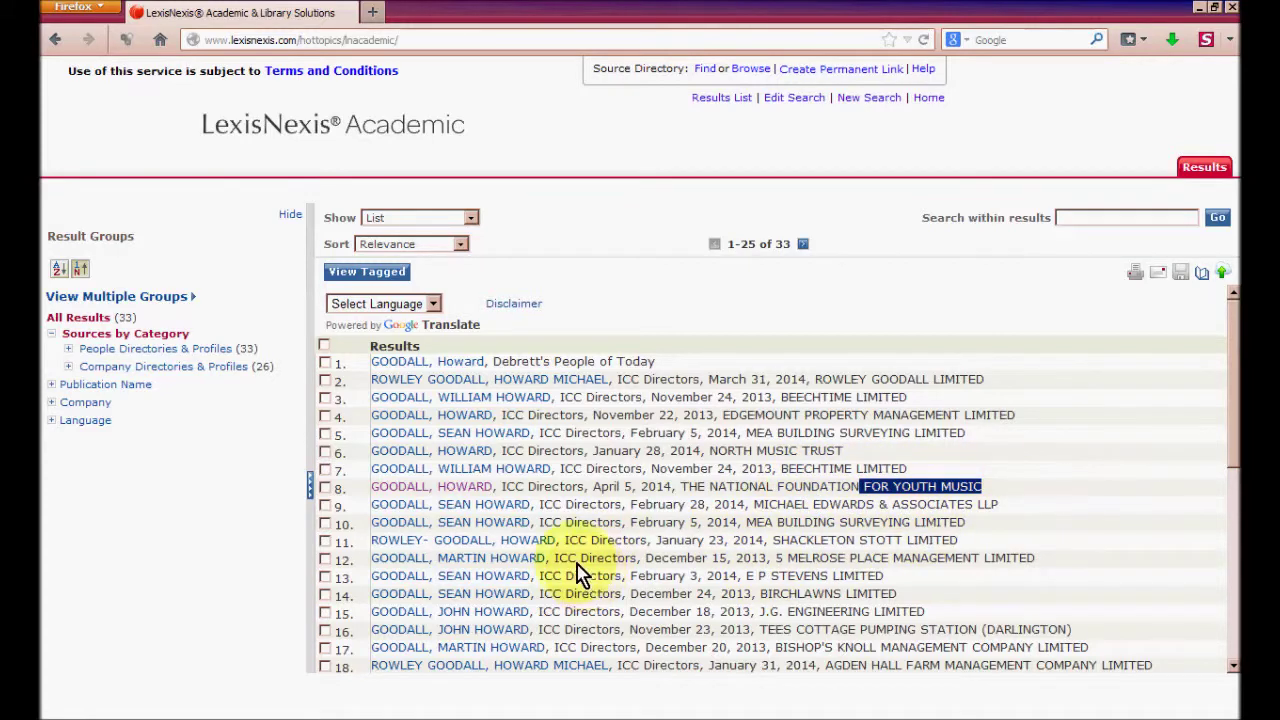
click(405, 487)
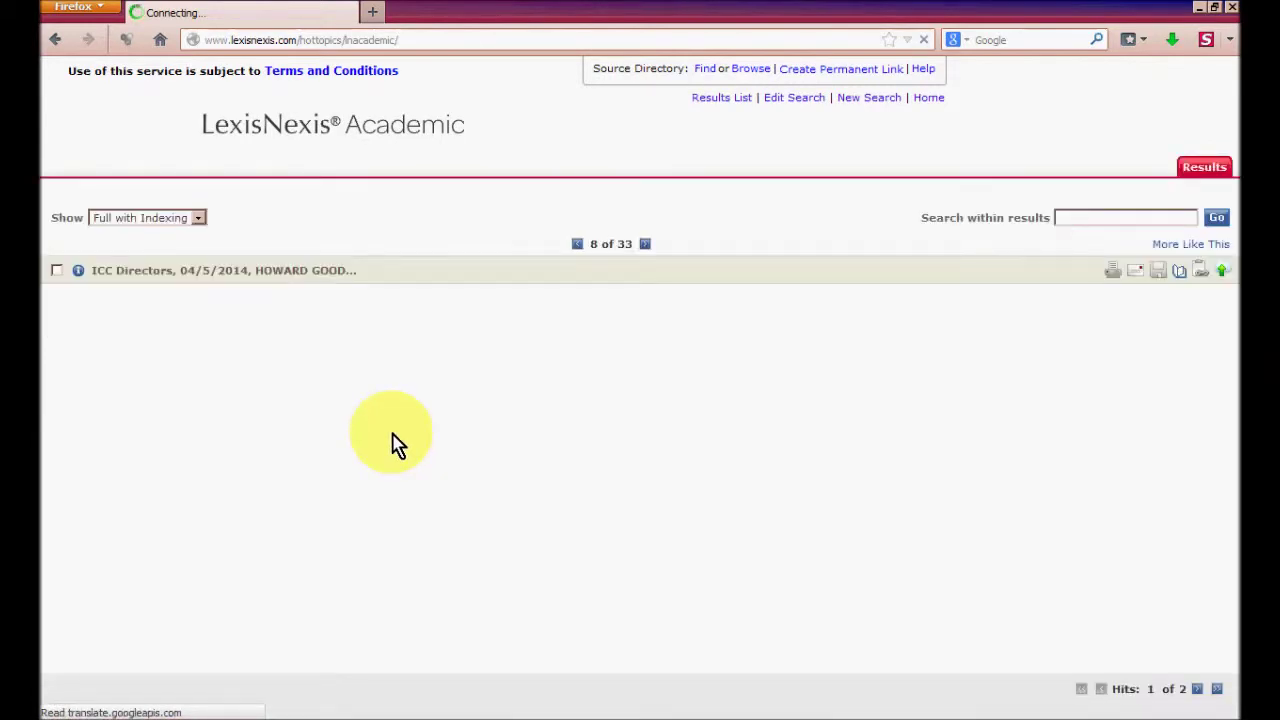
scroll(257, 408, down, 2)
scroll(240, 412, up, 4)
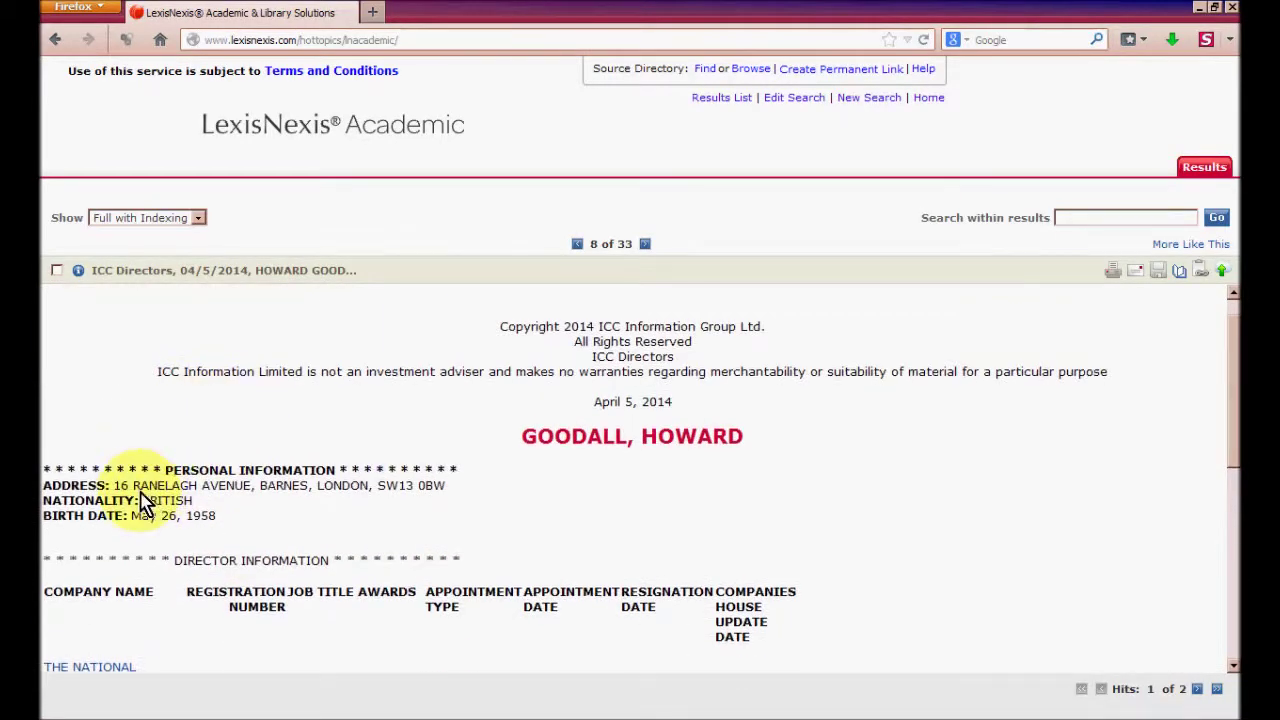
scroll(160, 475, down, 2)
scroll(137, 418, up, 1)
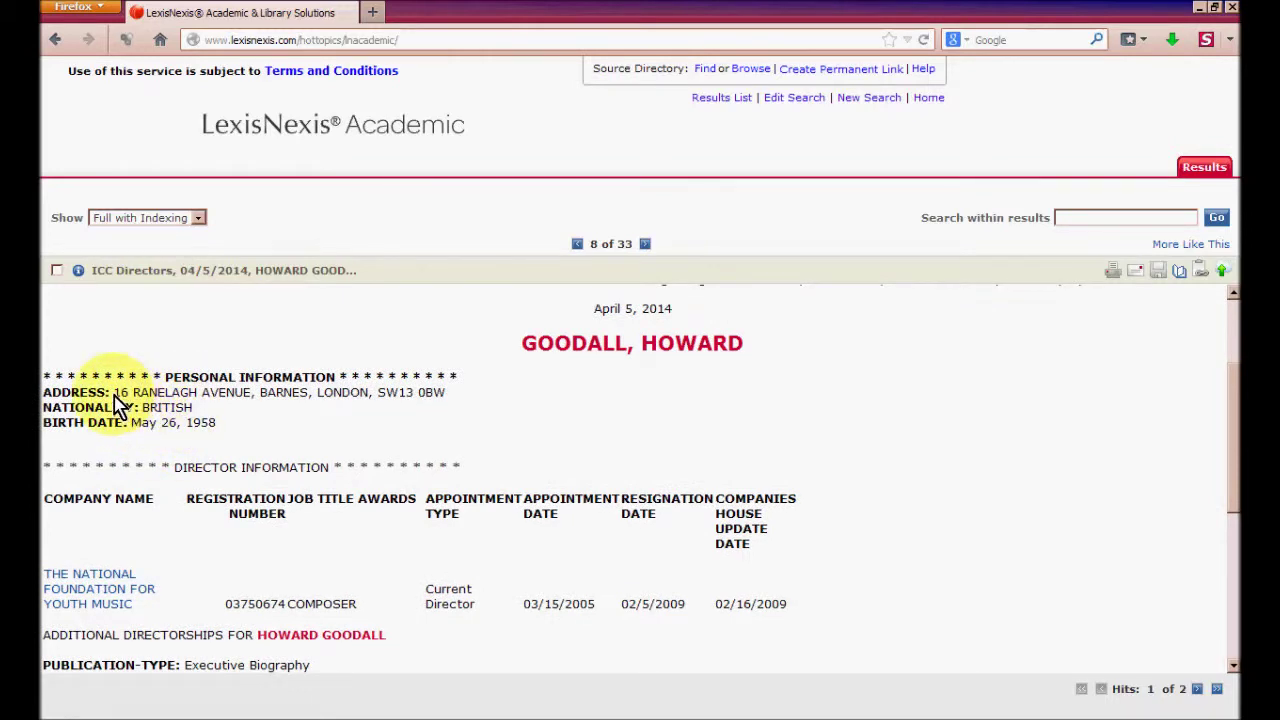
Step: Search Google for the address listed in the director's personal information and open its Google Maps Street View
drag(115, 395, 472, 400)
right_click(407, 393)
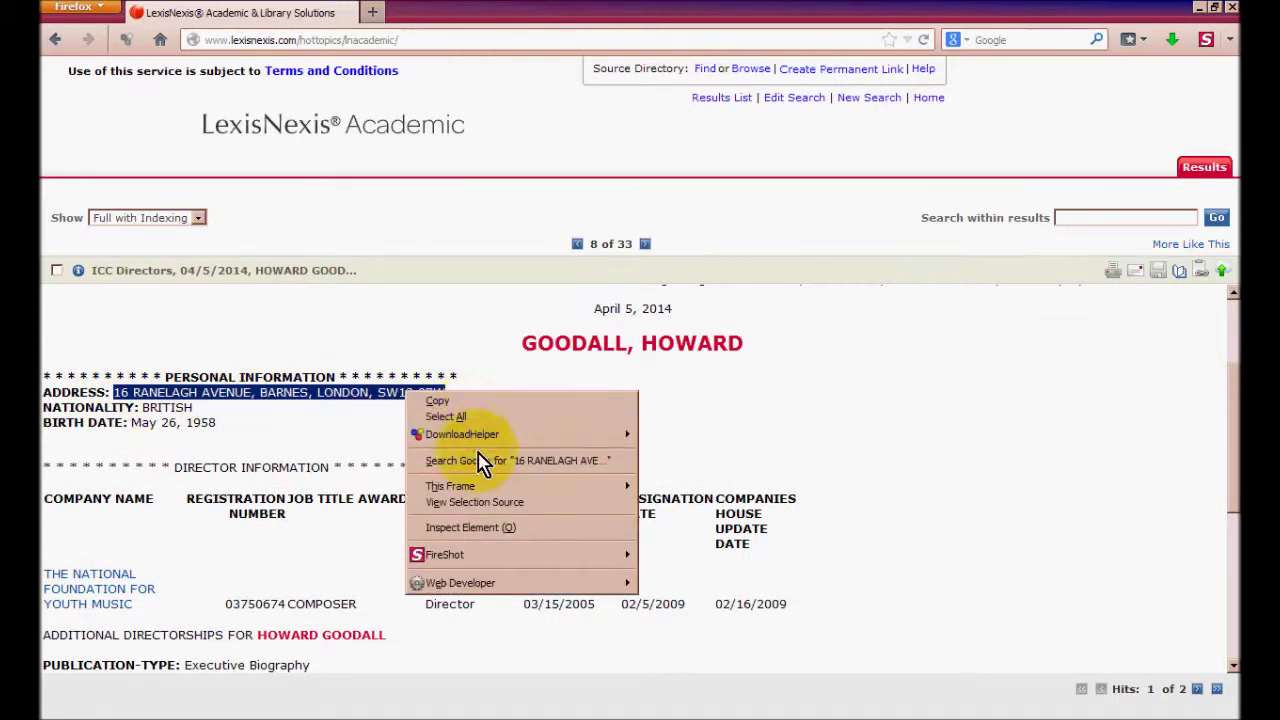
click(480, 461)
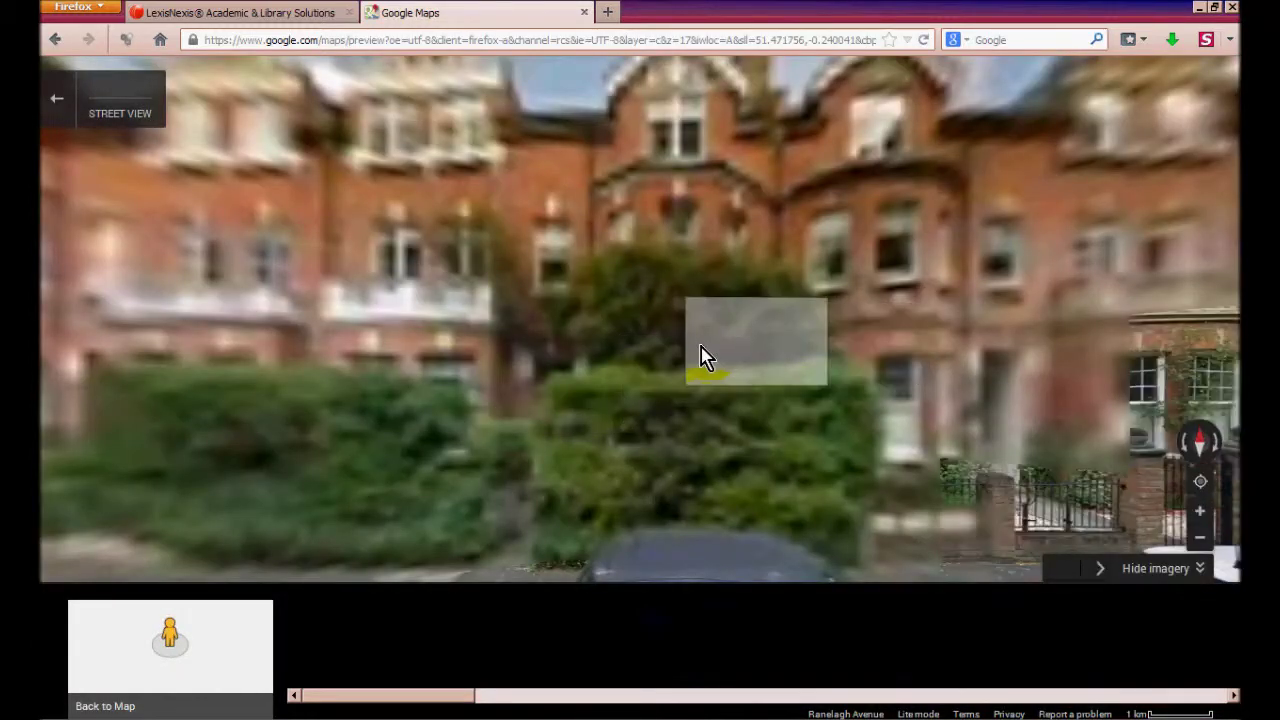
Step: Look around the house and the neighbouring street in Google Maps Street View
click(889, 291)
drag(645, 313, 758, 337)
drag(775, 400, 291, 414)
click(291, 425)
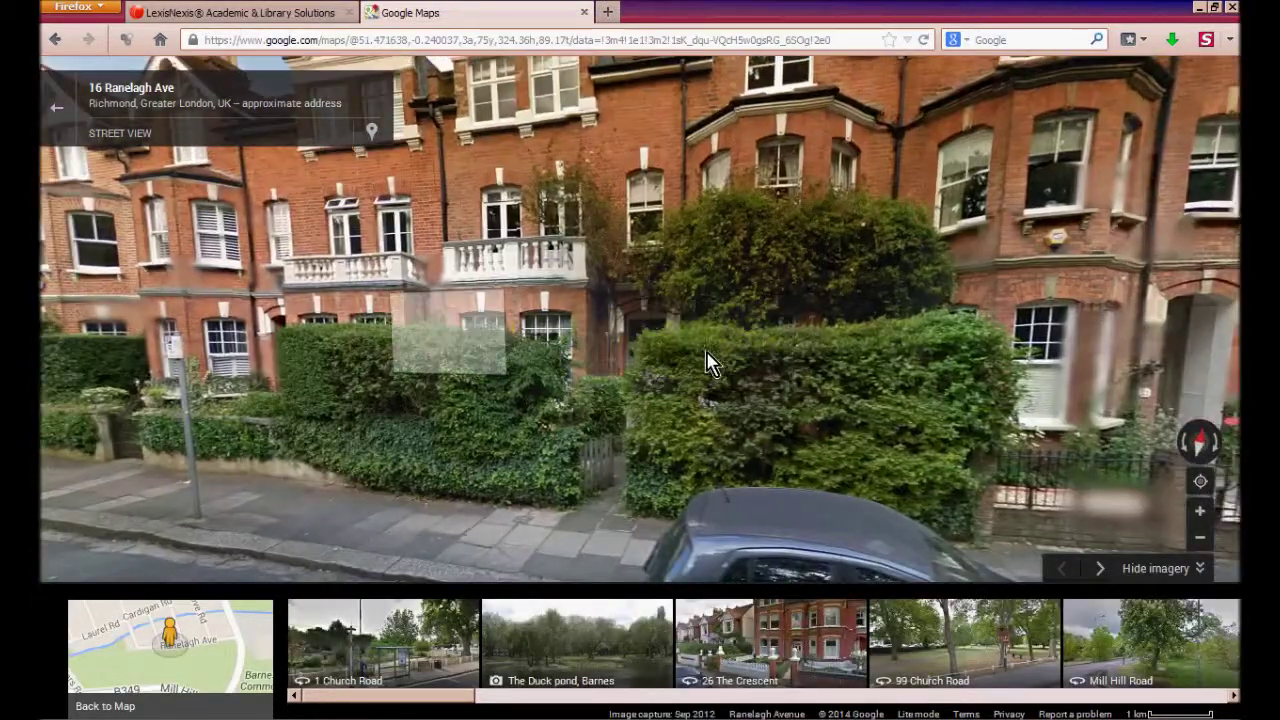
click(843, 382)
drag(490, 348, 180, 360)
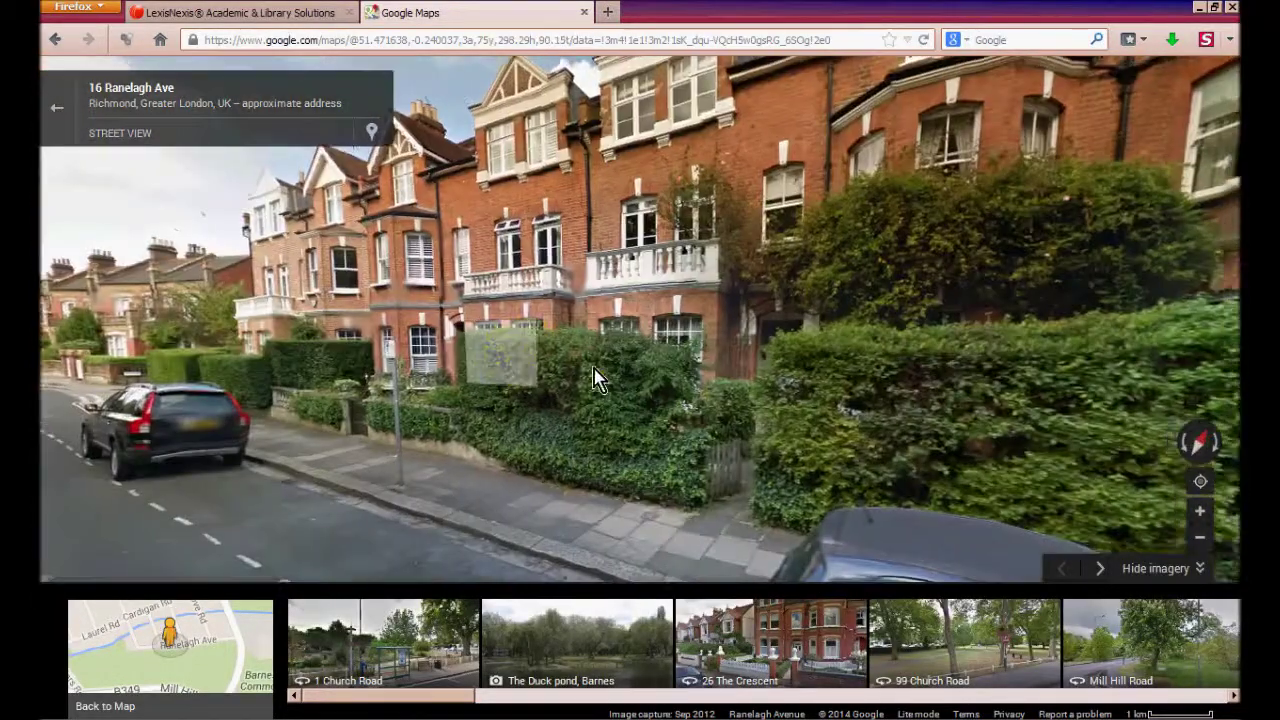
click(735, 371)
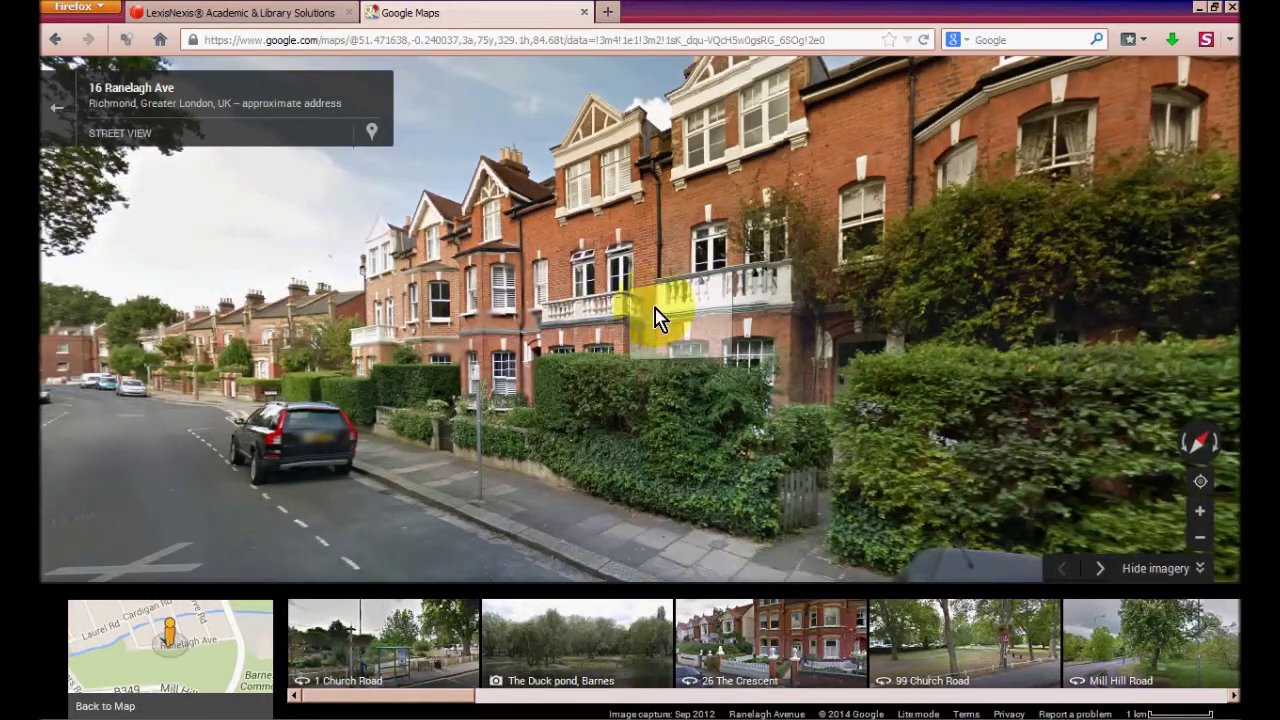